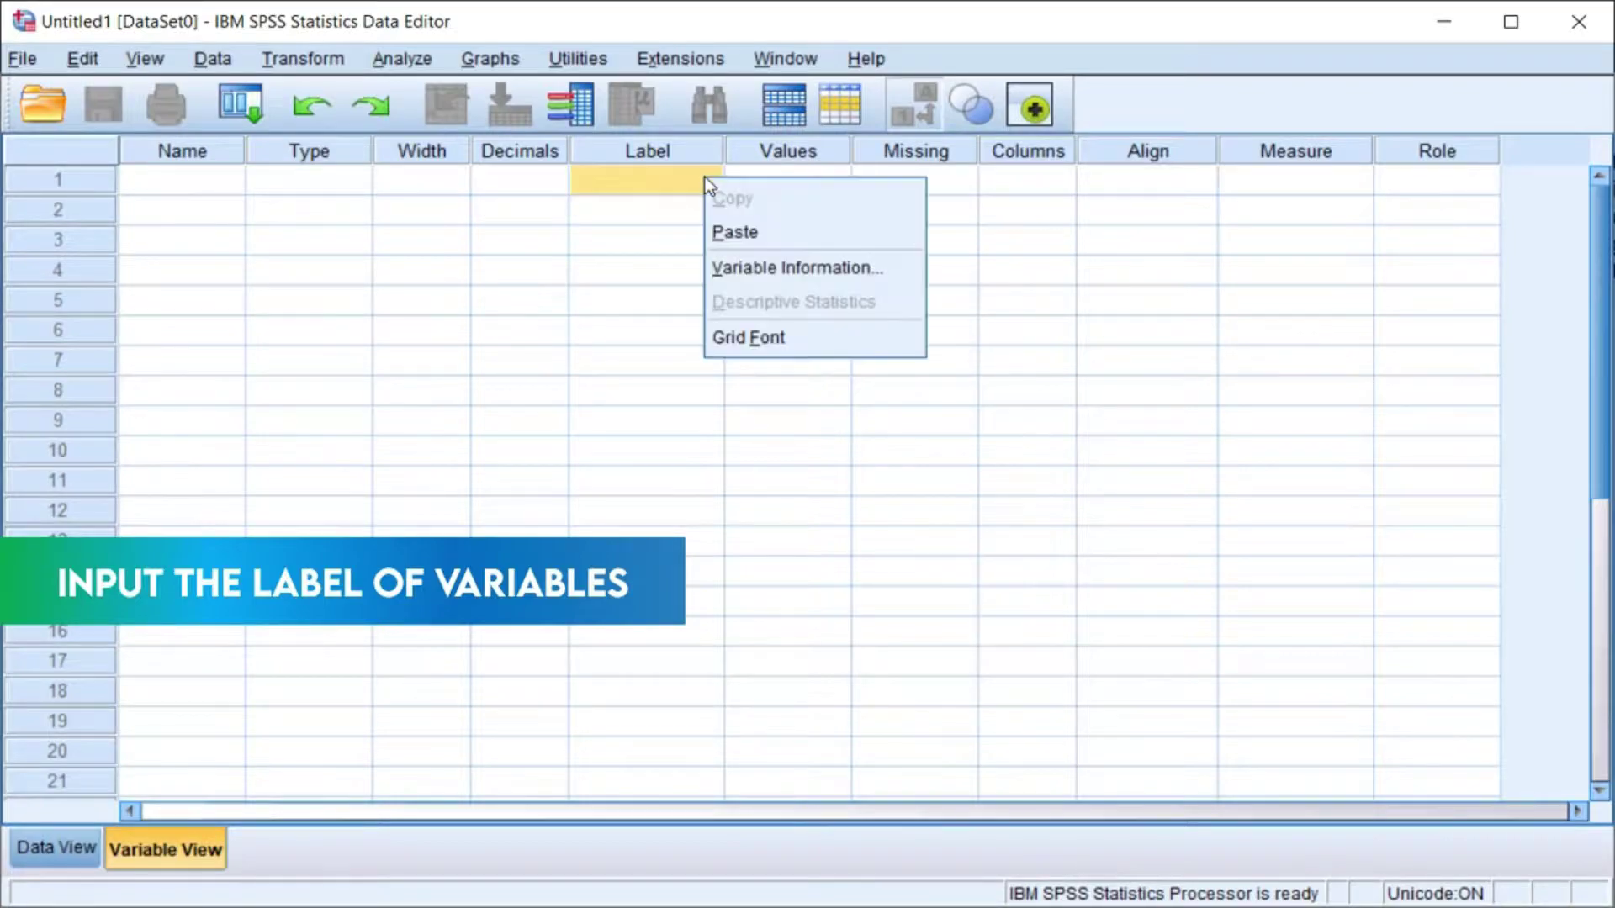
# Paste the copied labels into the Label column from row 1 and name the three variables Age, Income and Perception.
pyautogui.click(731, 231)
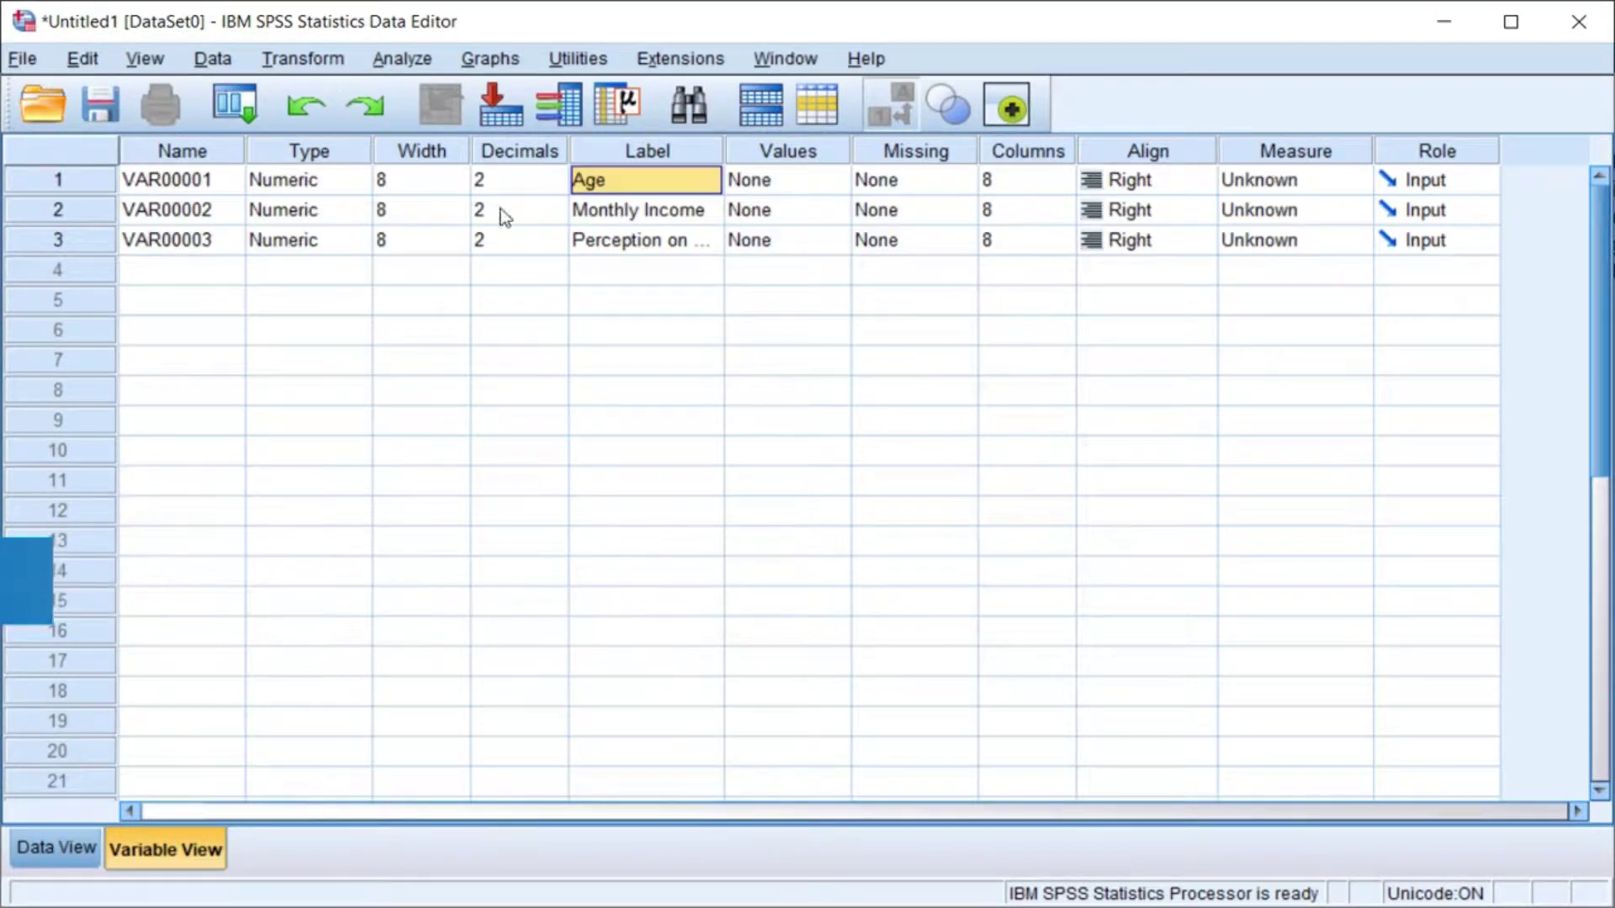
pyautogui.click(181, 181)
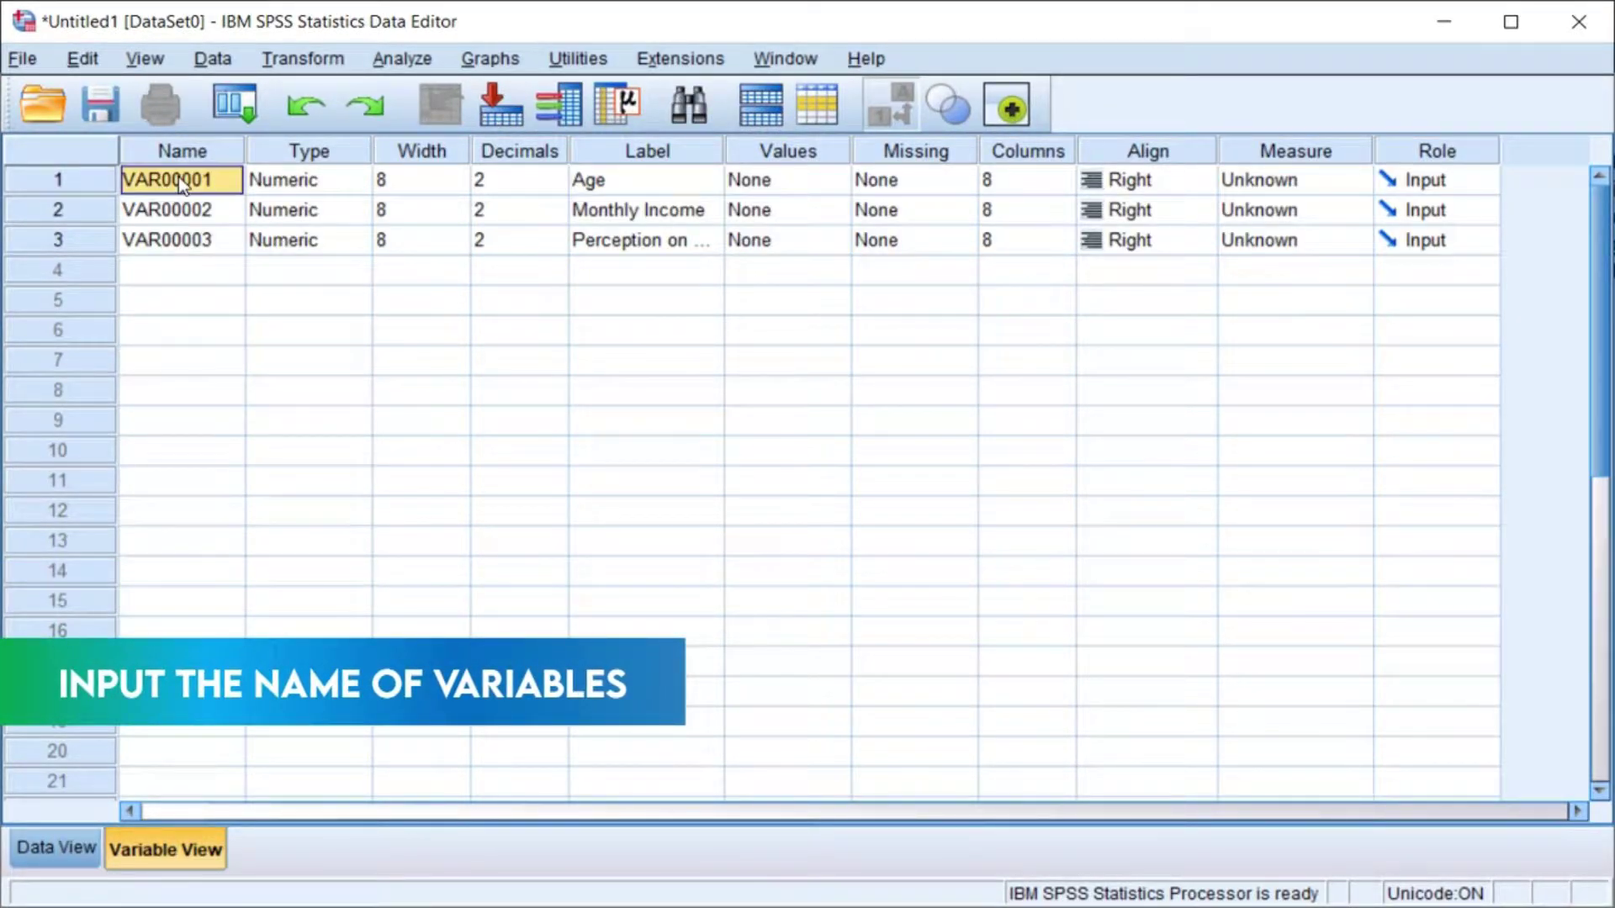
pyautogui.write('Age')
pyautogui.press('Return')
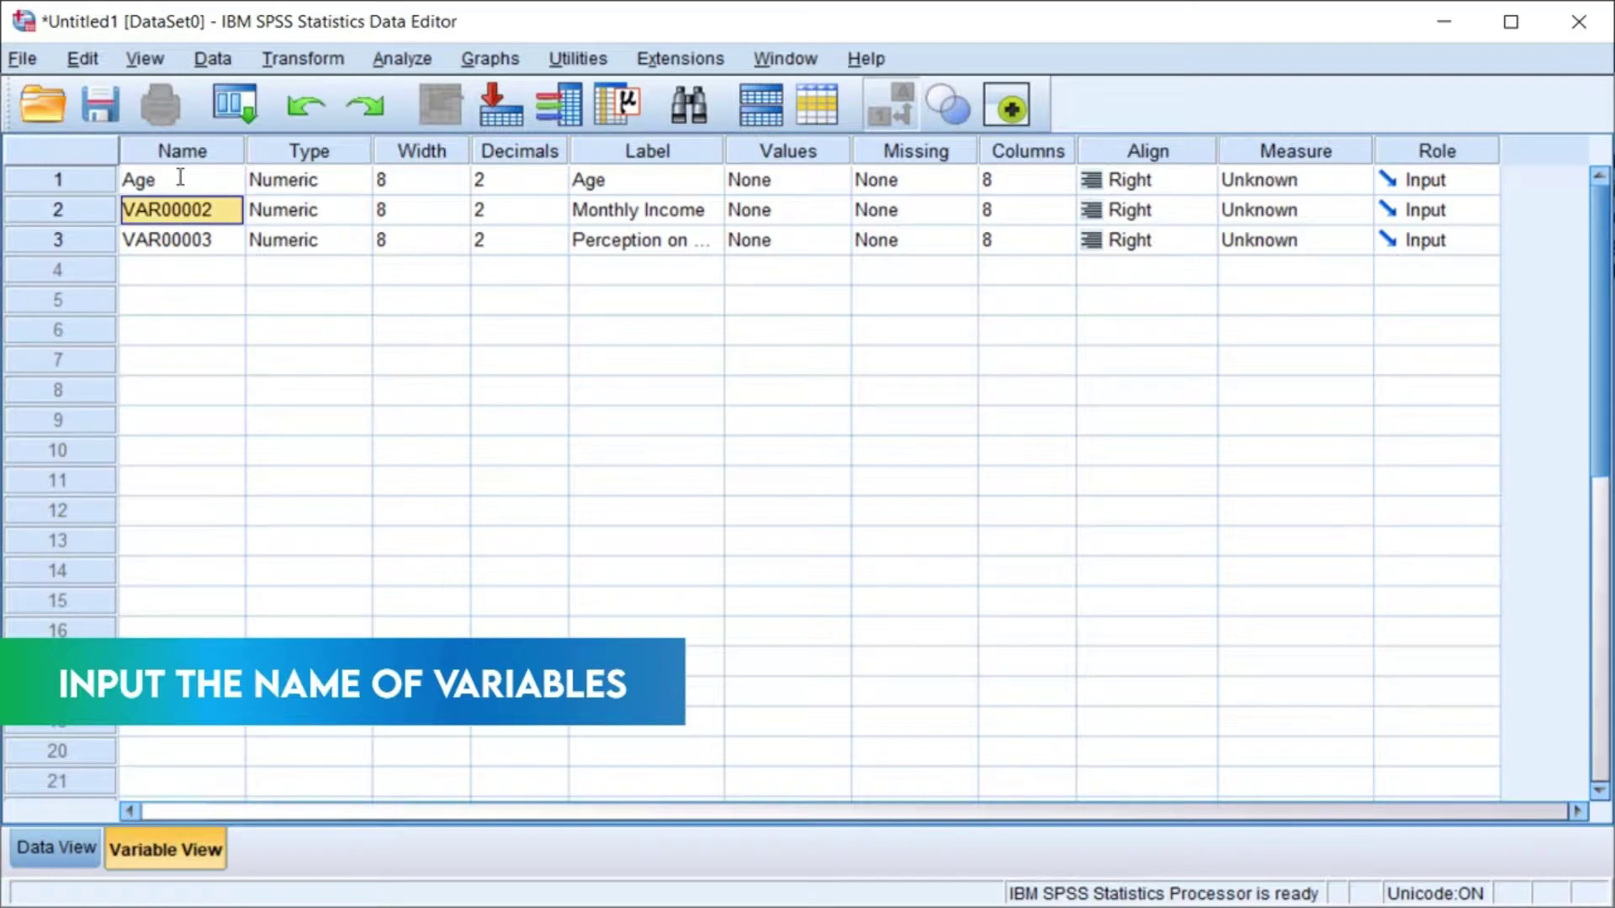
pyautogui.write('Incom')
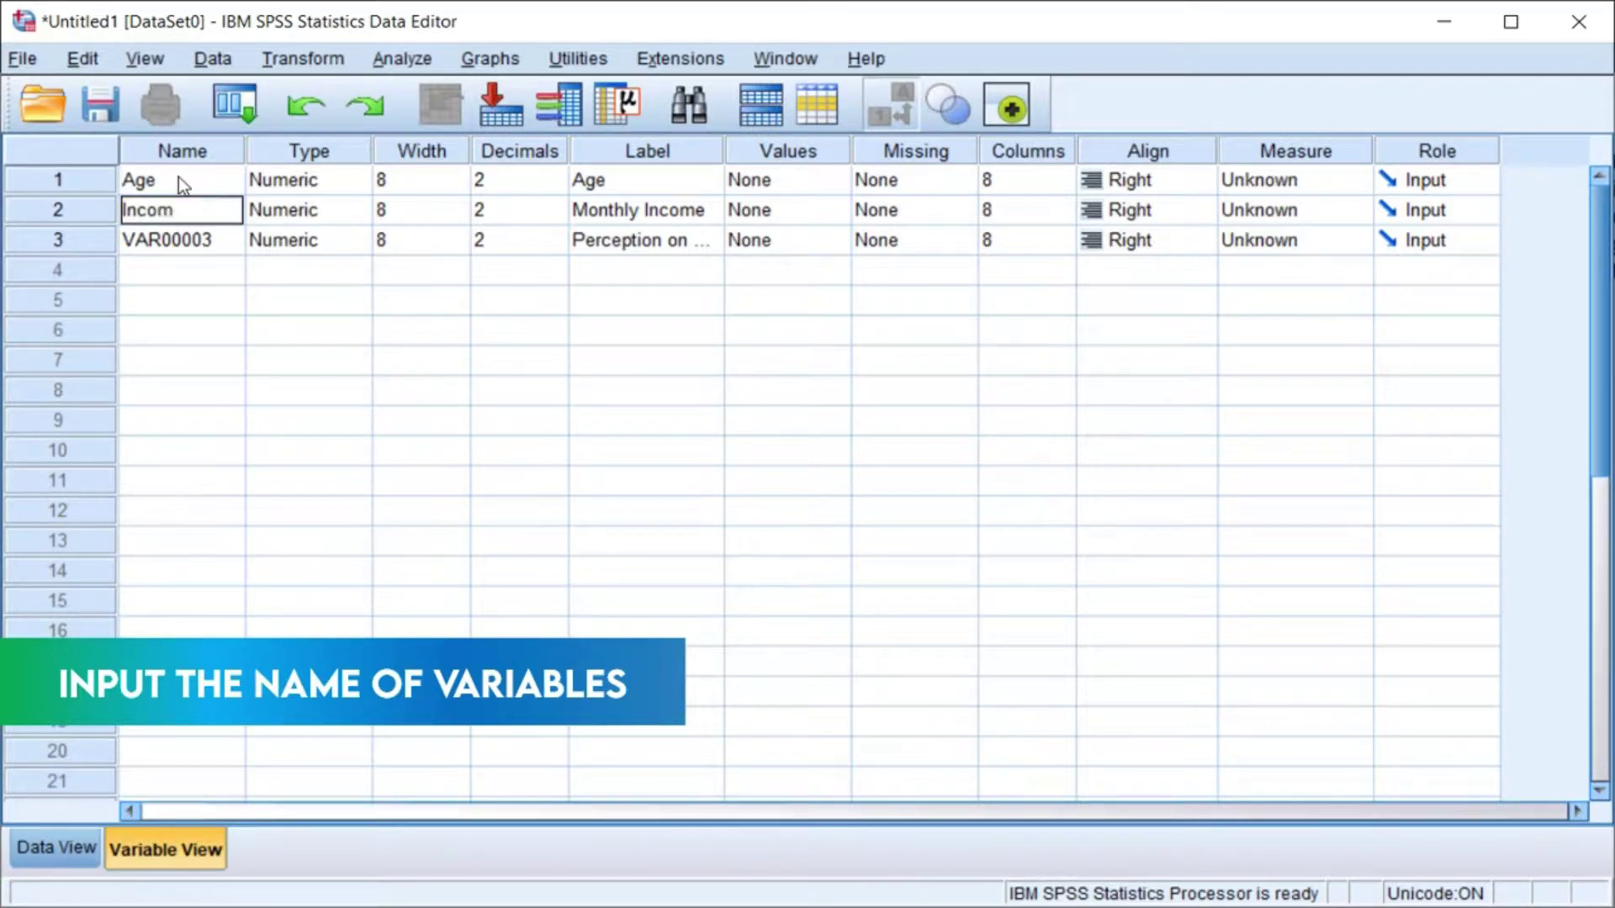
pyautogui.write('e')
pyautogui.press('Return')
pyautogui.write('Percep')
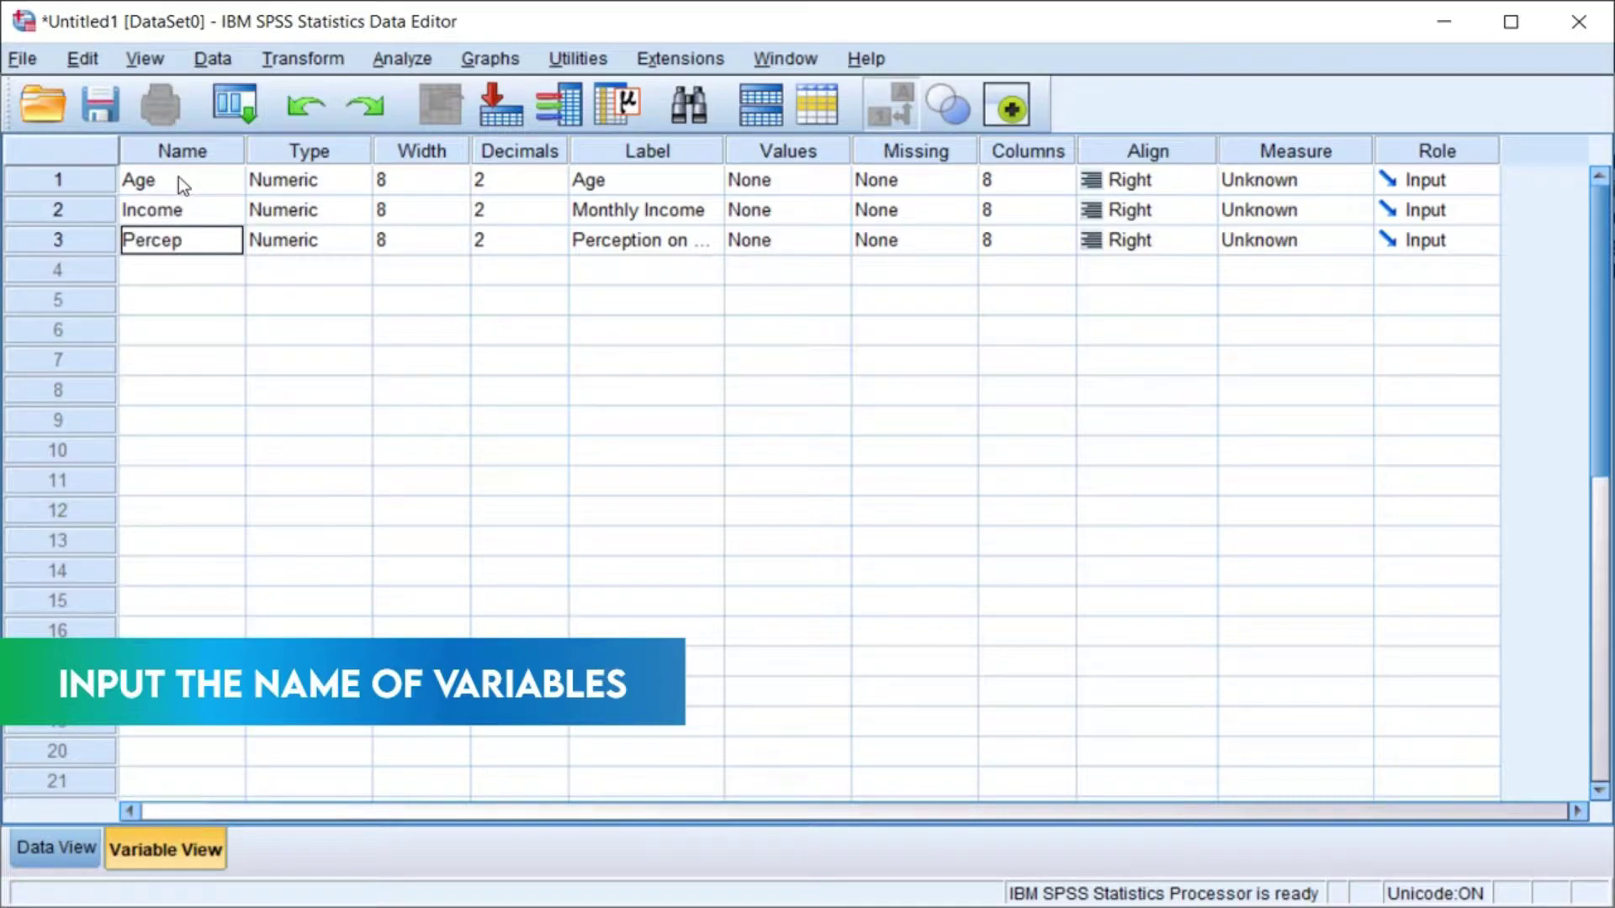
pyautogui.write('tion')
pyautogui.press('Return')
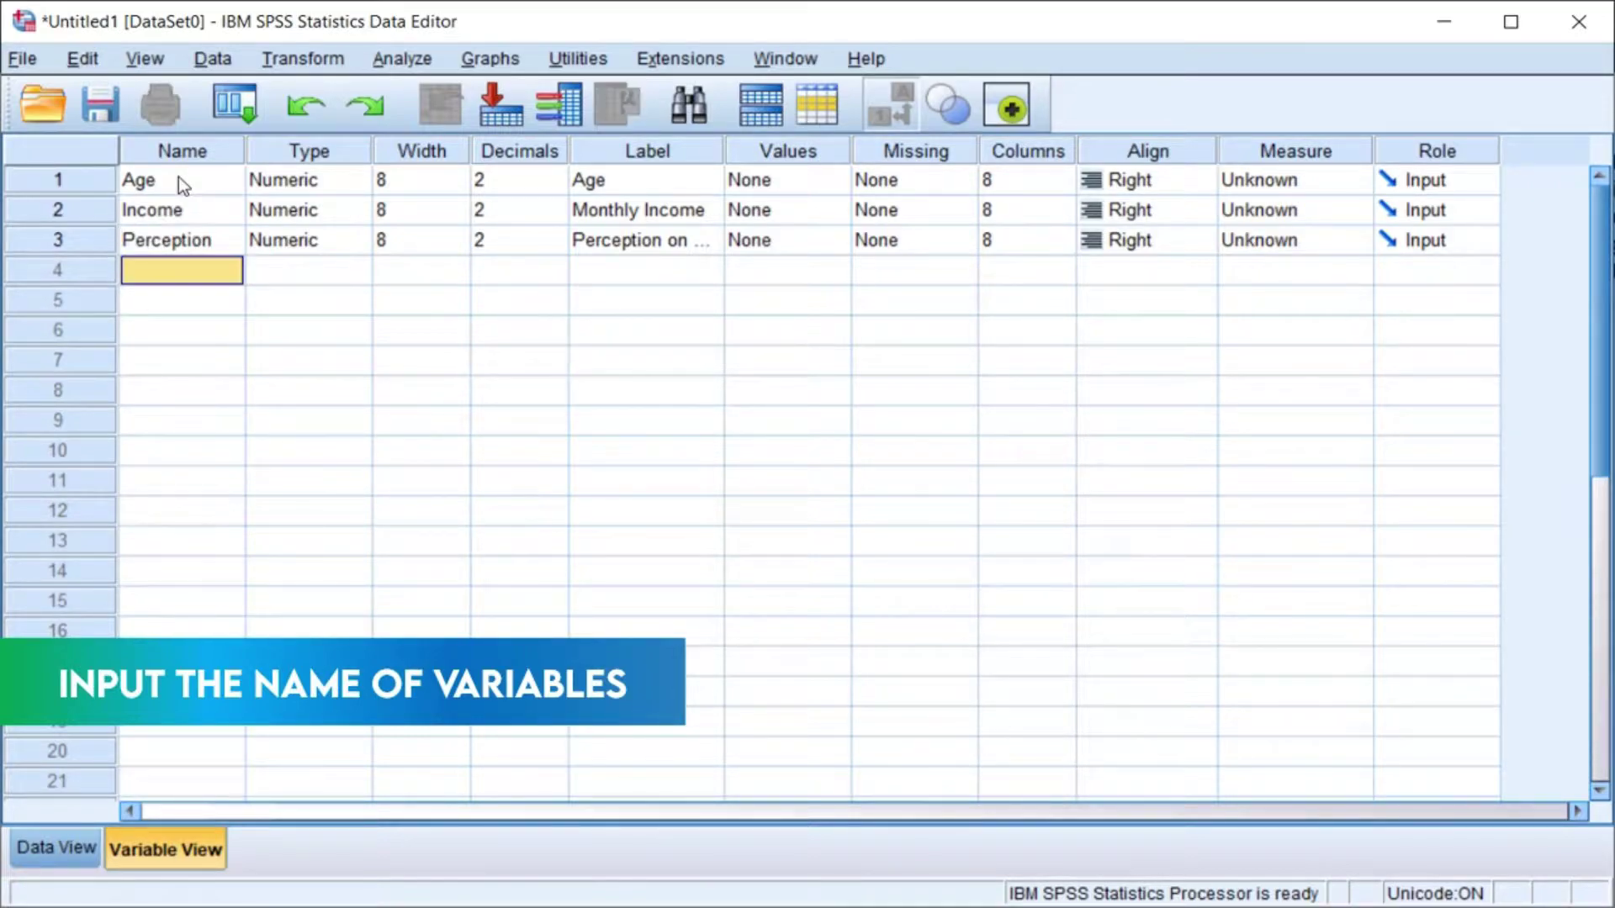
# Set the measurement level to Scale for Age and to Ordinal for Income and Perception.
pyautogui.click(1355, 180)
pyautogui.click(1335, 210)
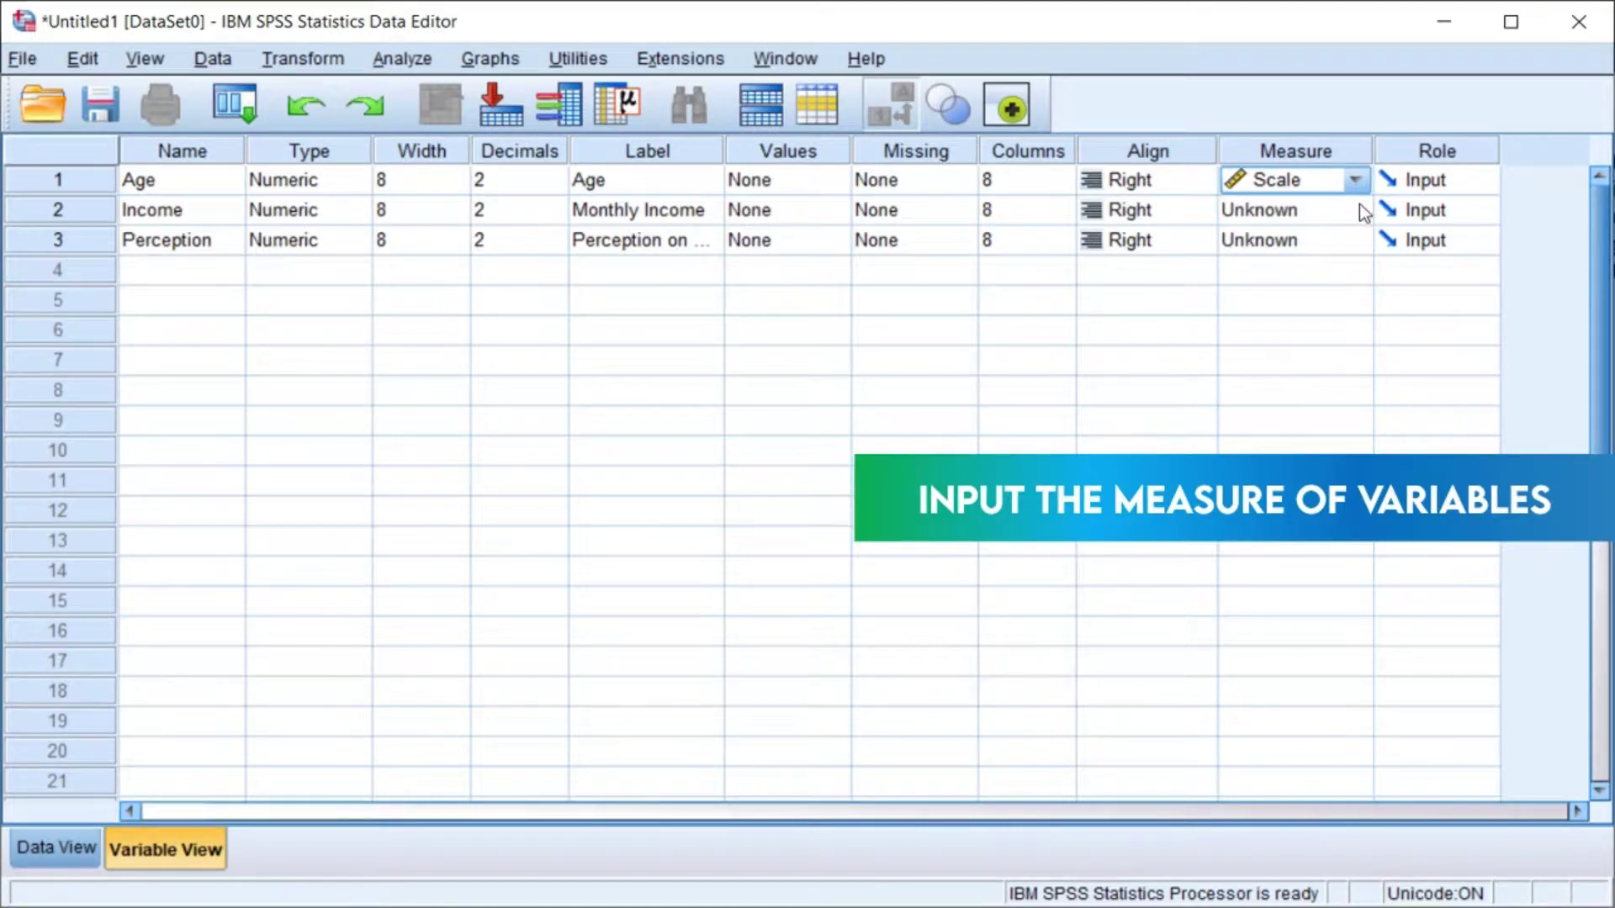
pyautogui.click(1360, 205)
pyautogui.click(1319, 263)
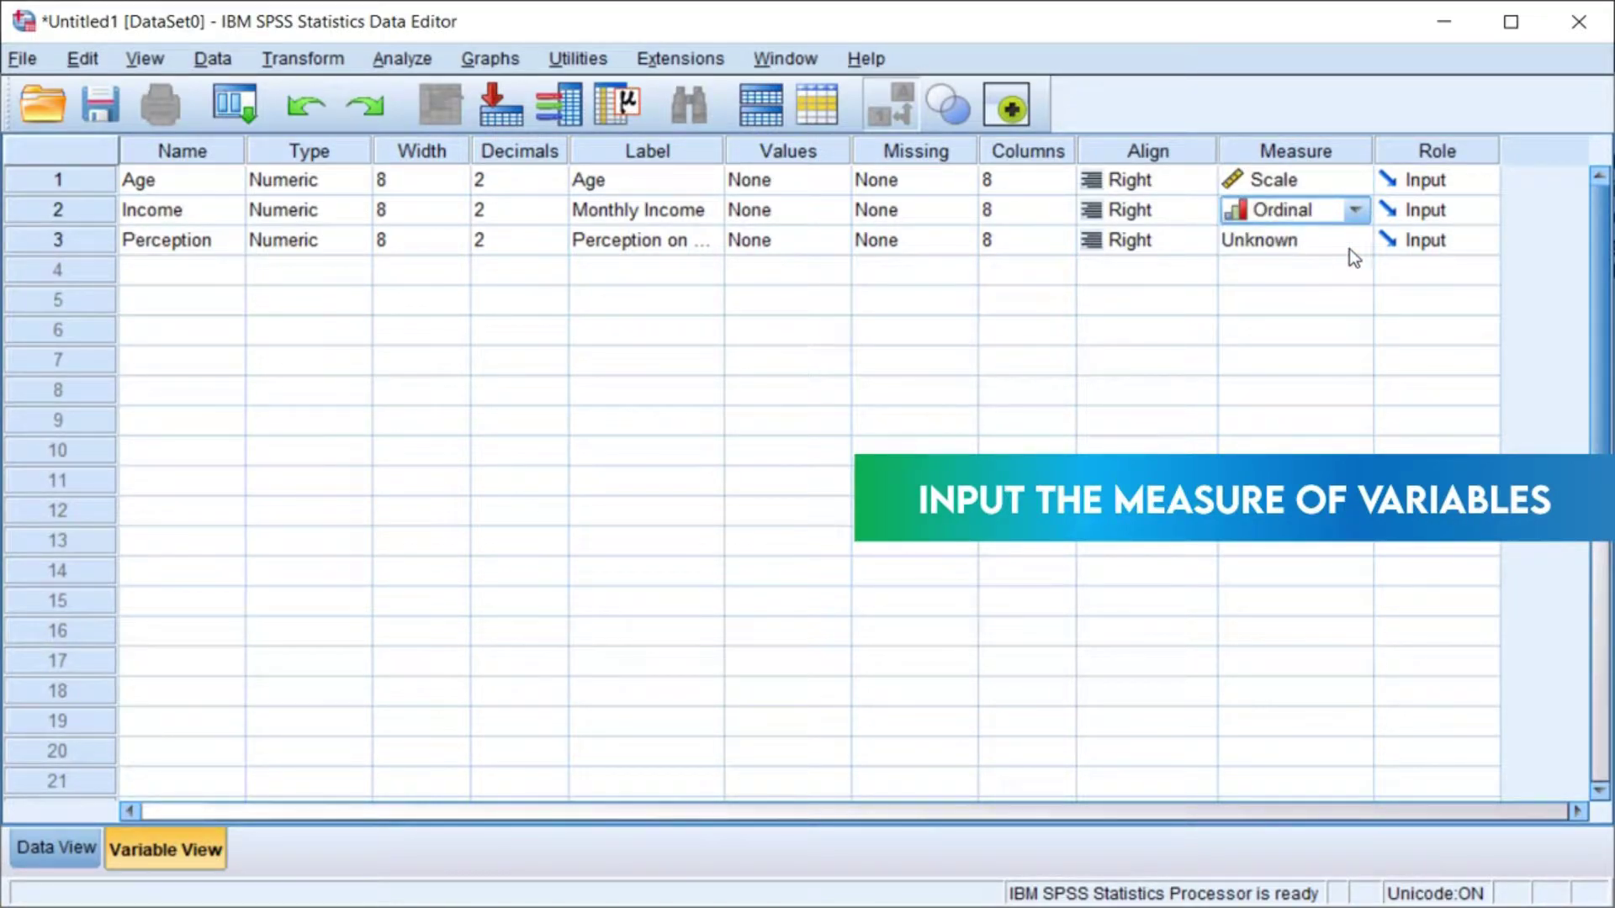
pyautogui.click(1351, 244)
pyautogui.click(1355, 240)
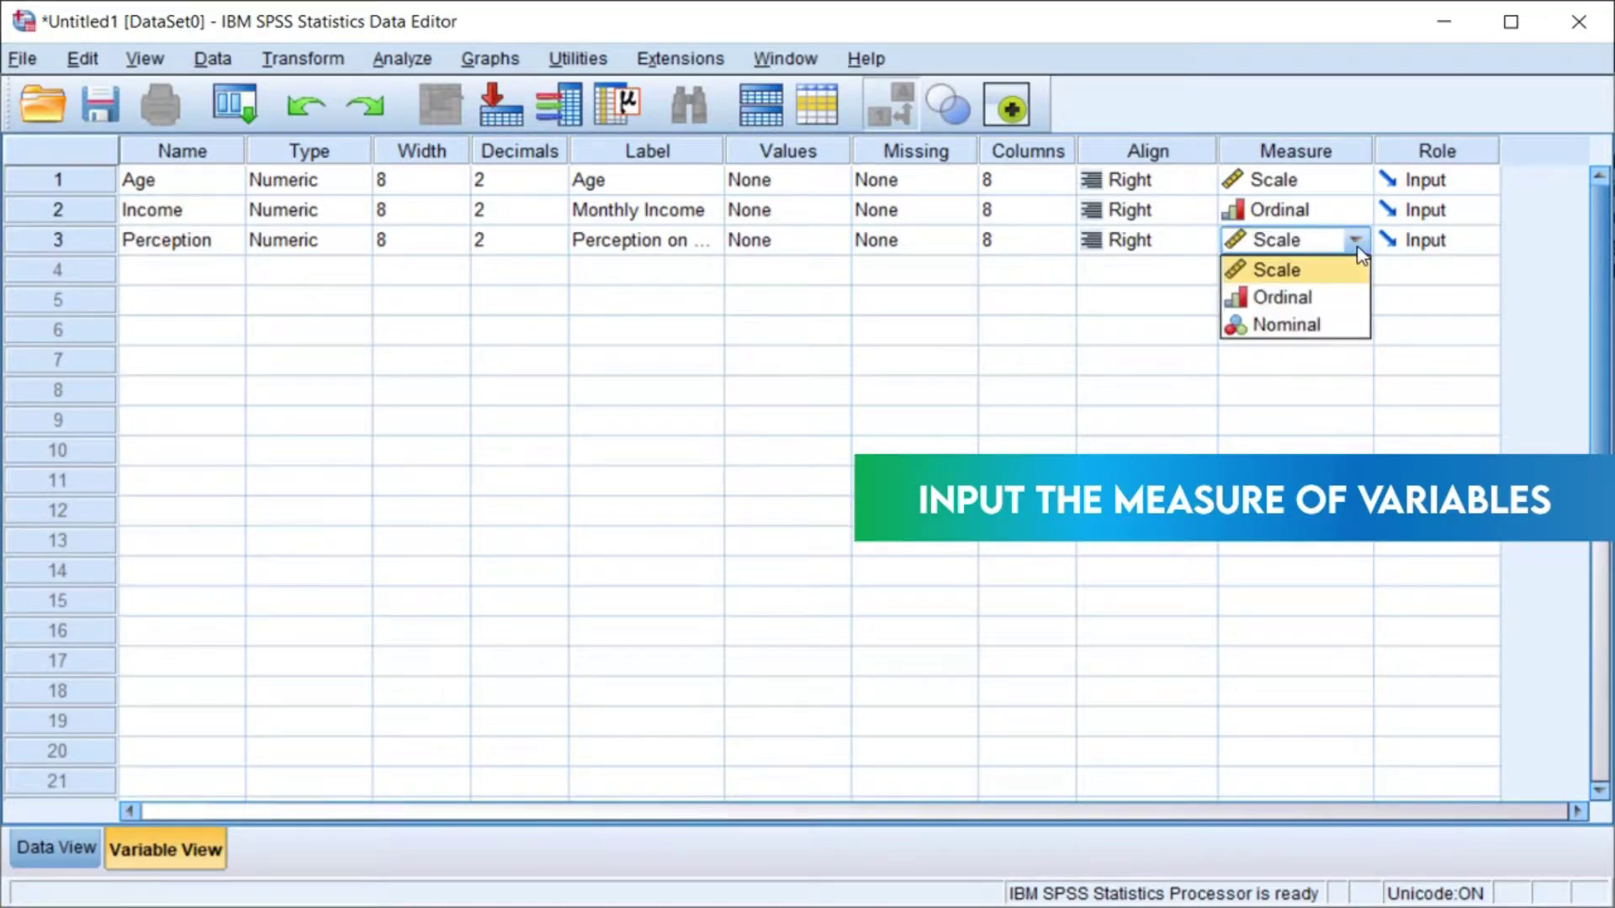
pyautogui.click(1303, 307)
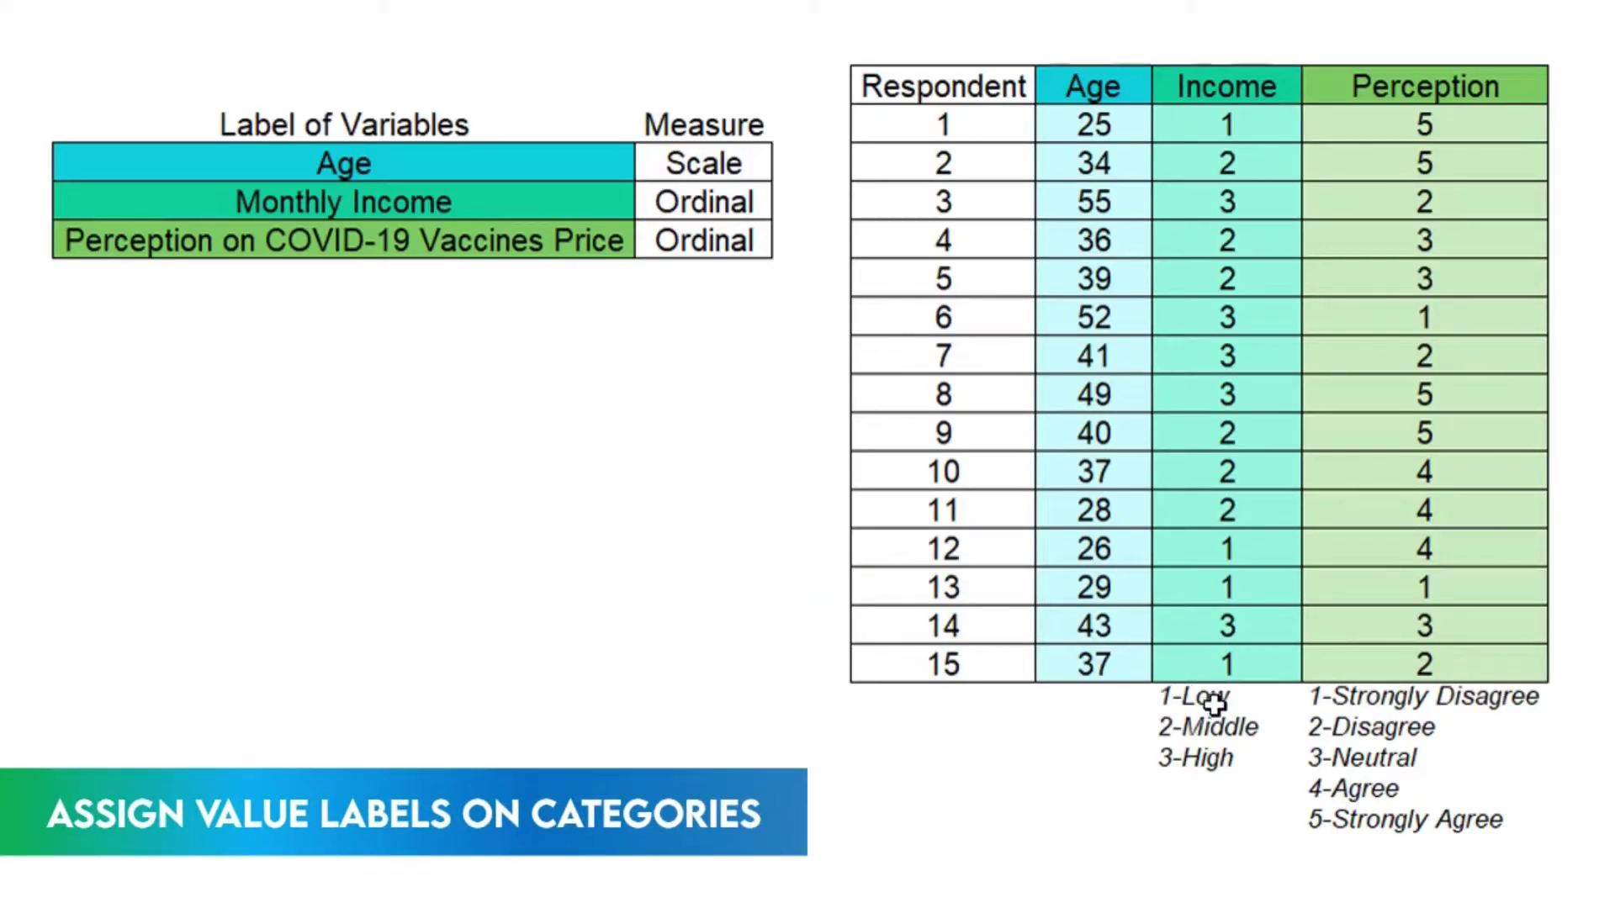
# Switch to the spreadsheet and examine the category codes listed below the Income and Perception columns.
pyautogui.moveTo(1215, 705); pyautogui.dragTo(1204, 752)
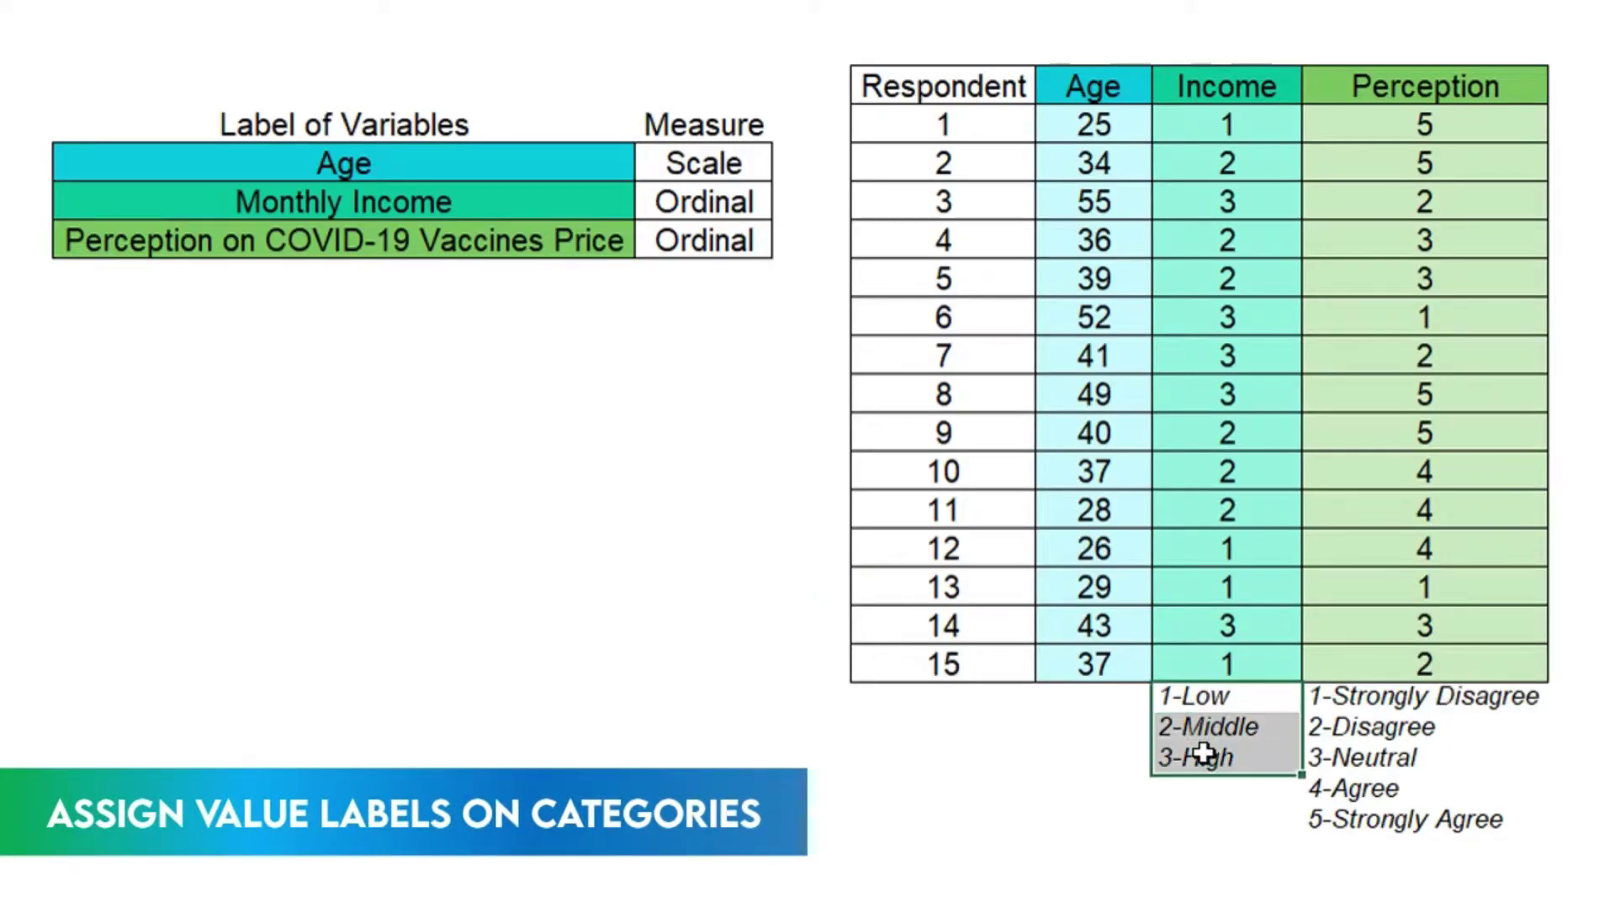
pyautogui.click(1208, 104)
pyautogui.moveTo(1388, 694); pyautogui.dragTo(1357, 809)
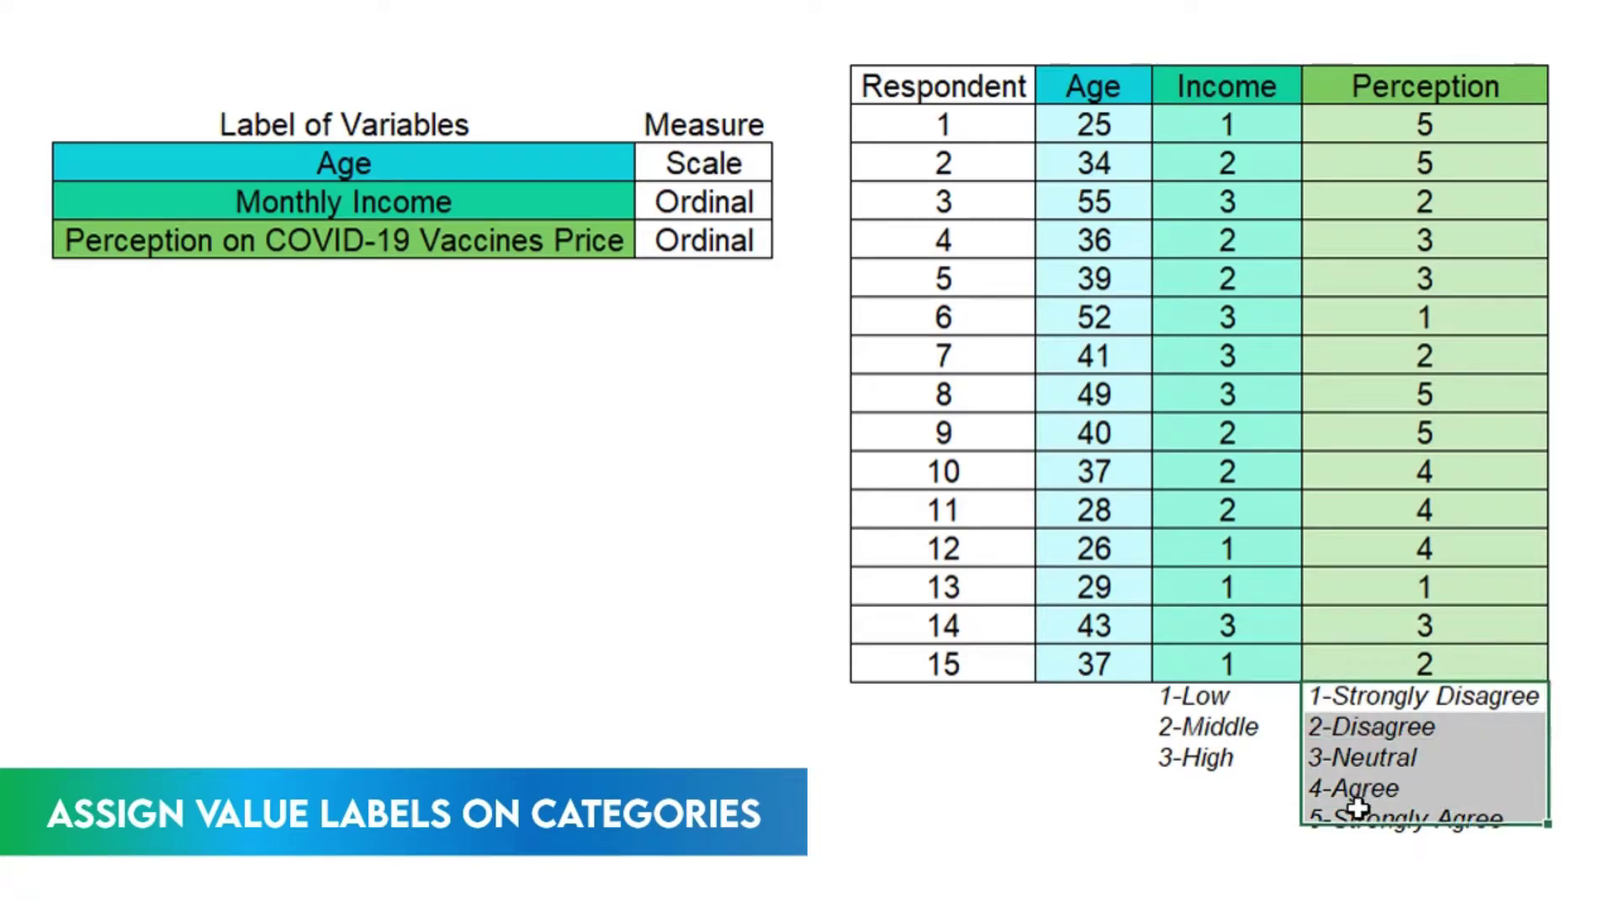
pyautogui.click(1399, 80)
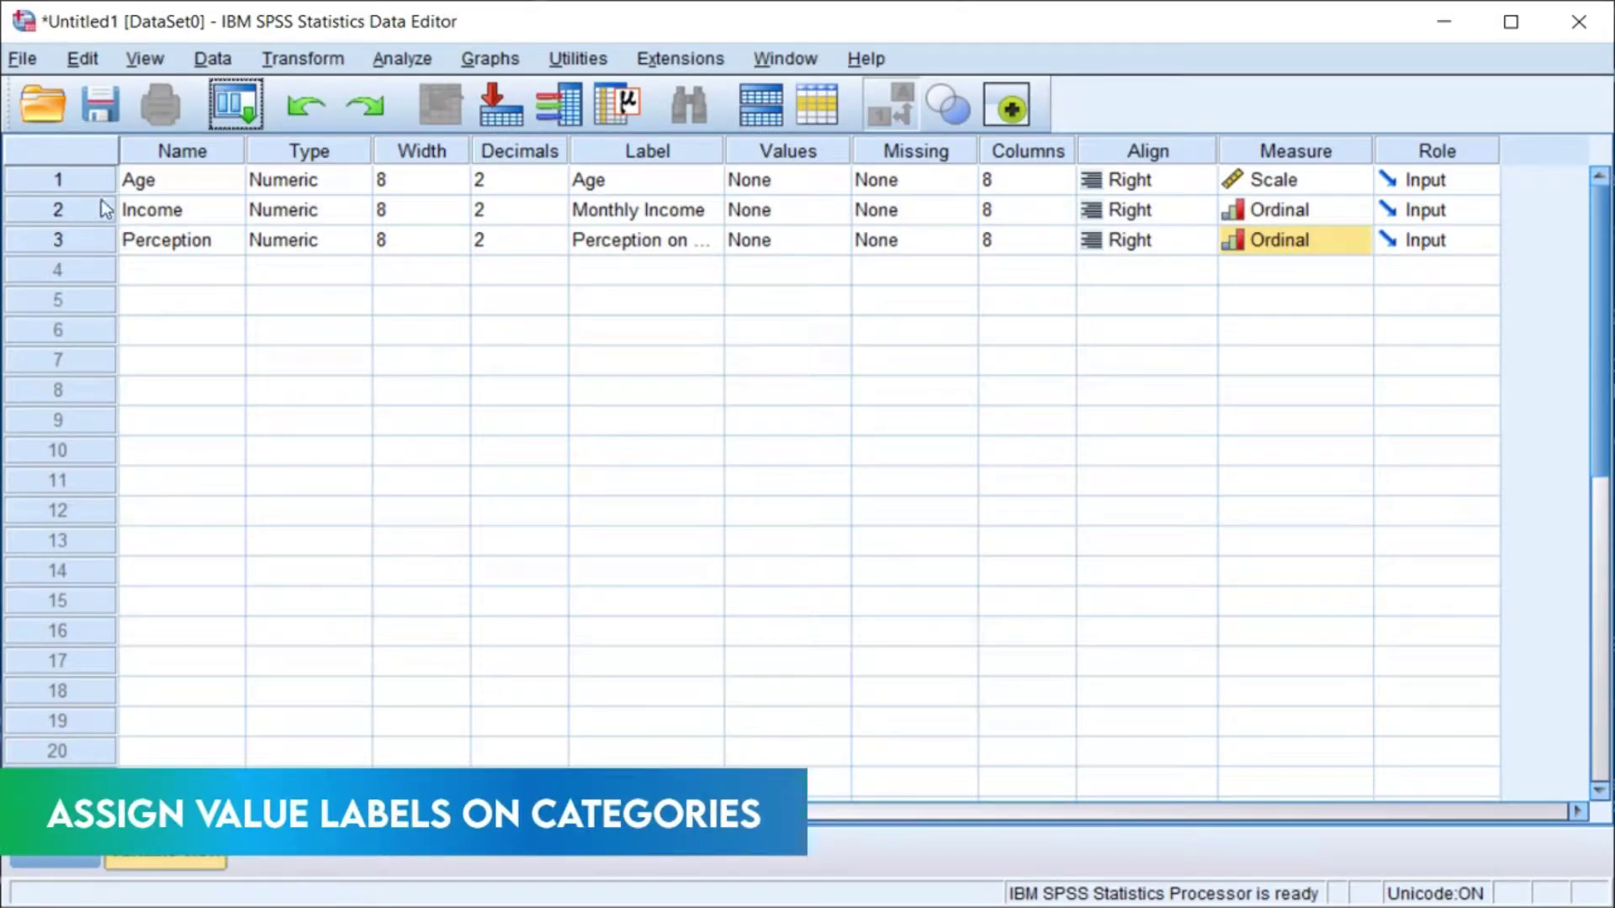
# Open the value labels of the Income variable in SPSS and add 1 = Low Income.
pyautogui.click(181, 209)
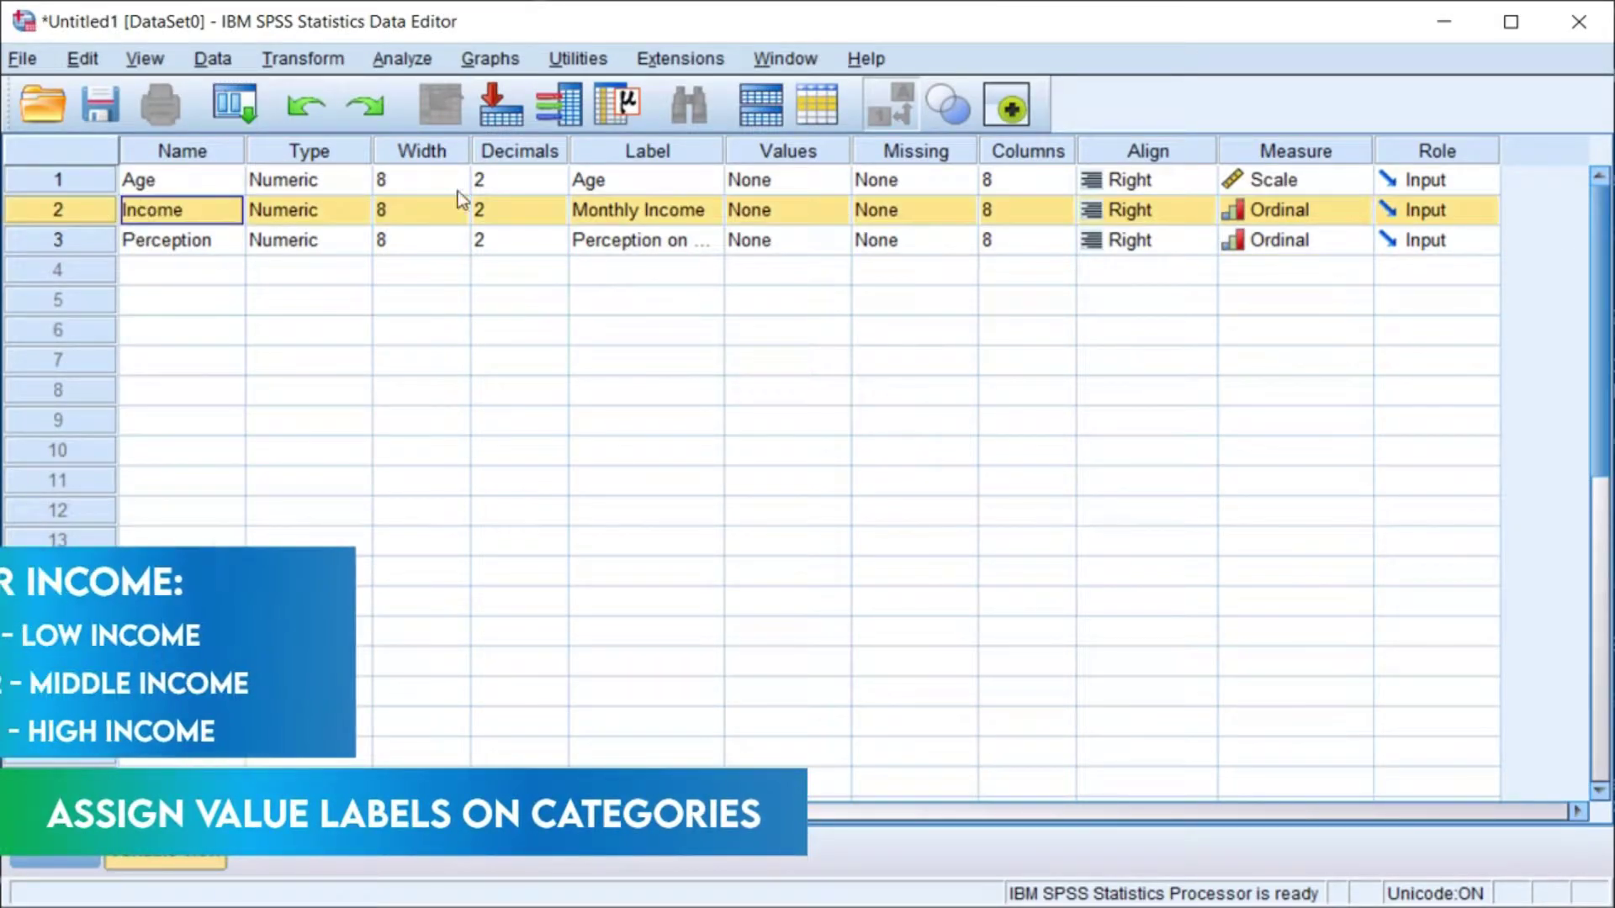
pyautogui.click(833, 211)
pyautogui.click(840, 211)
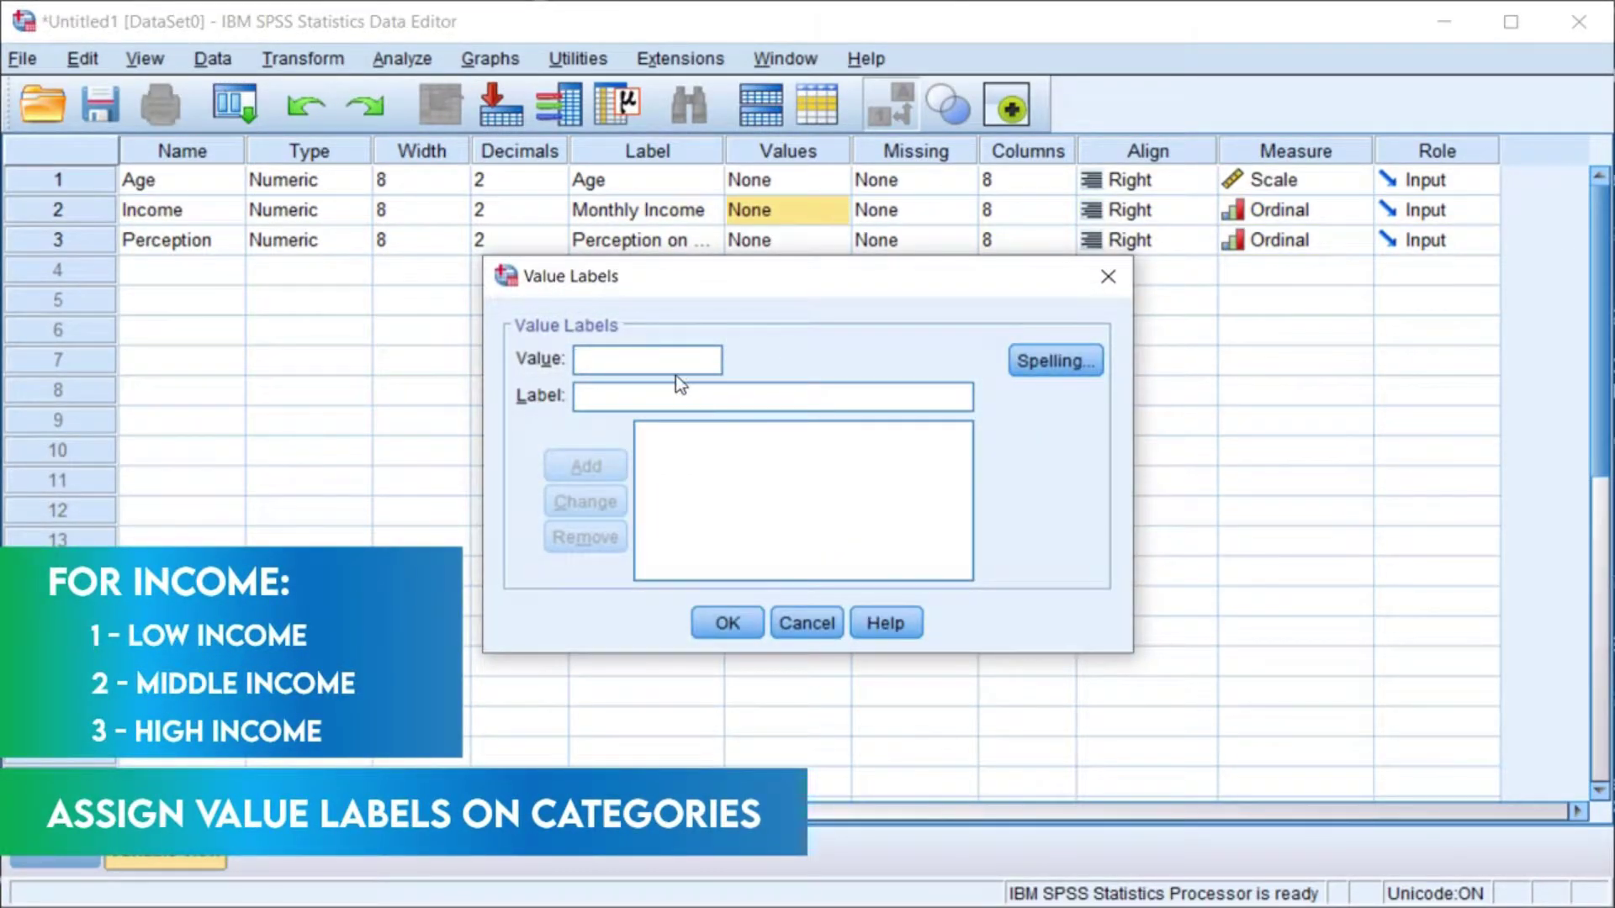
pyautogui.write('1')
pyautogui.click(655, 398)
pyautogui.write('Low')
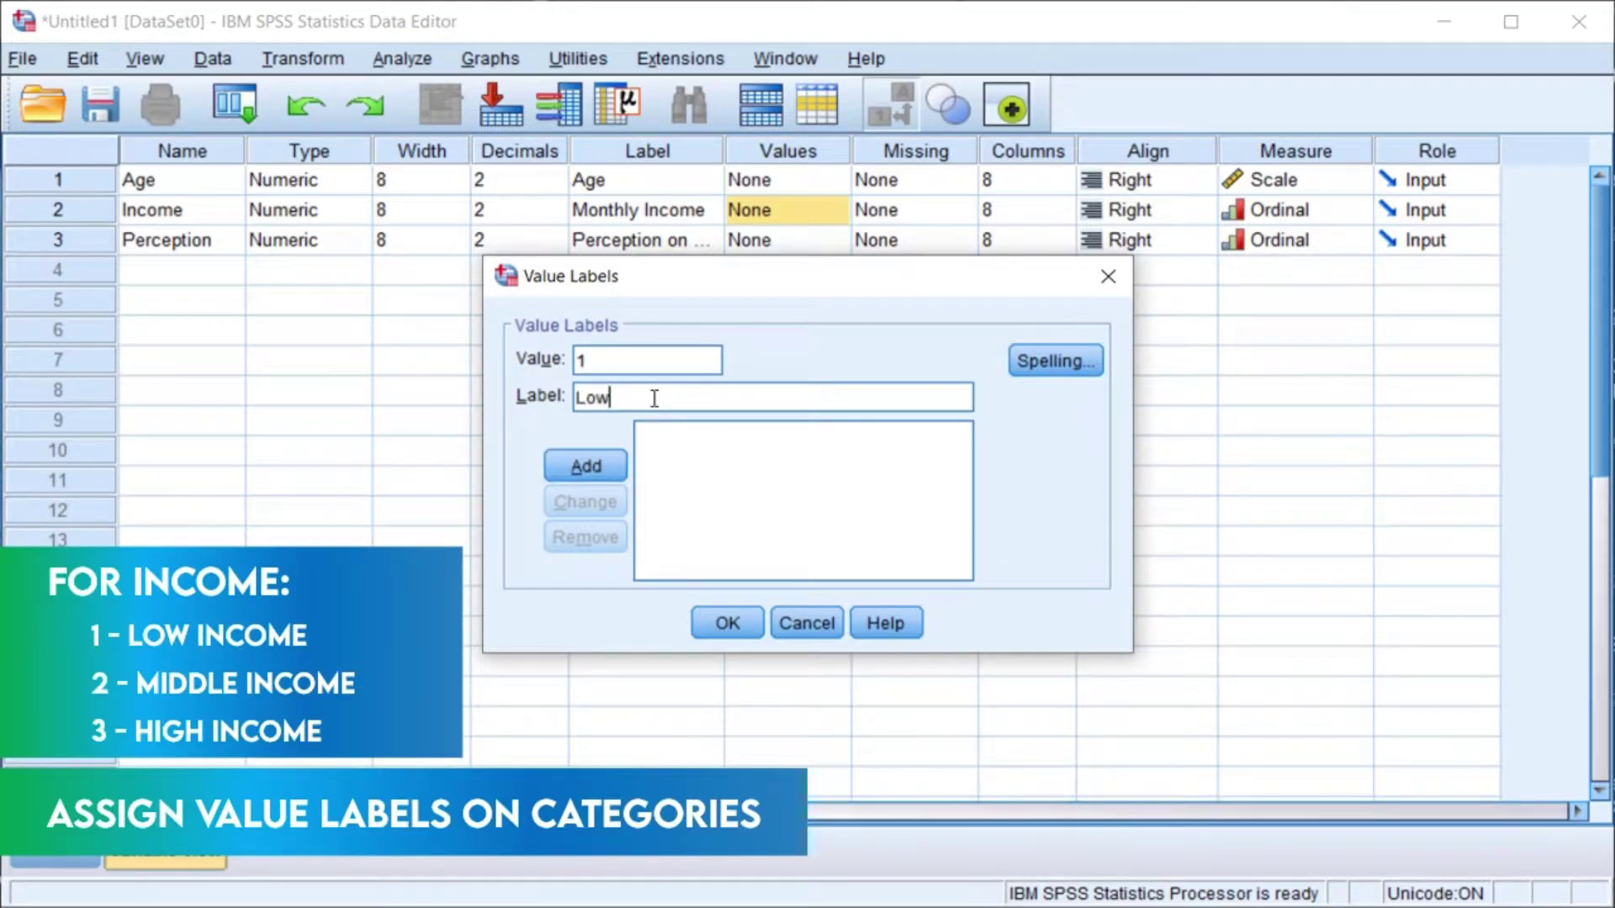
pyautogui.write(' Income')
pyautogui.click(593, 467)
# Add the value label 2 = Middle Income to the Income variable.
pyautogui.write('2')
pyautogui.click(659, 397)
pyautogui.write('M')
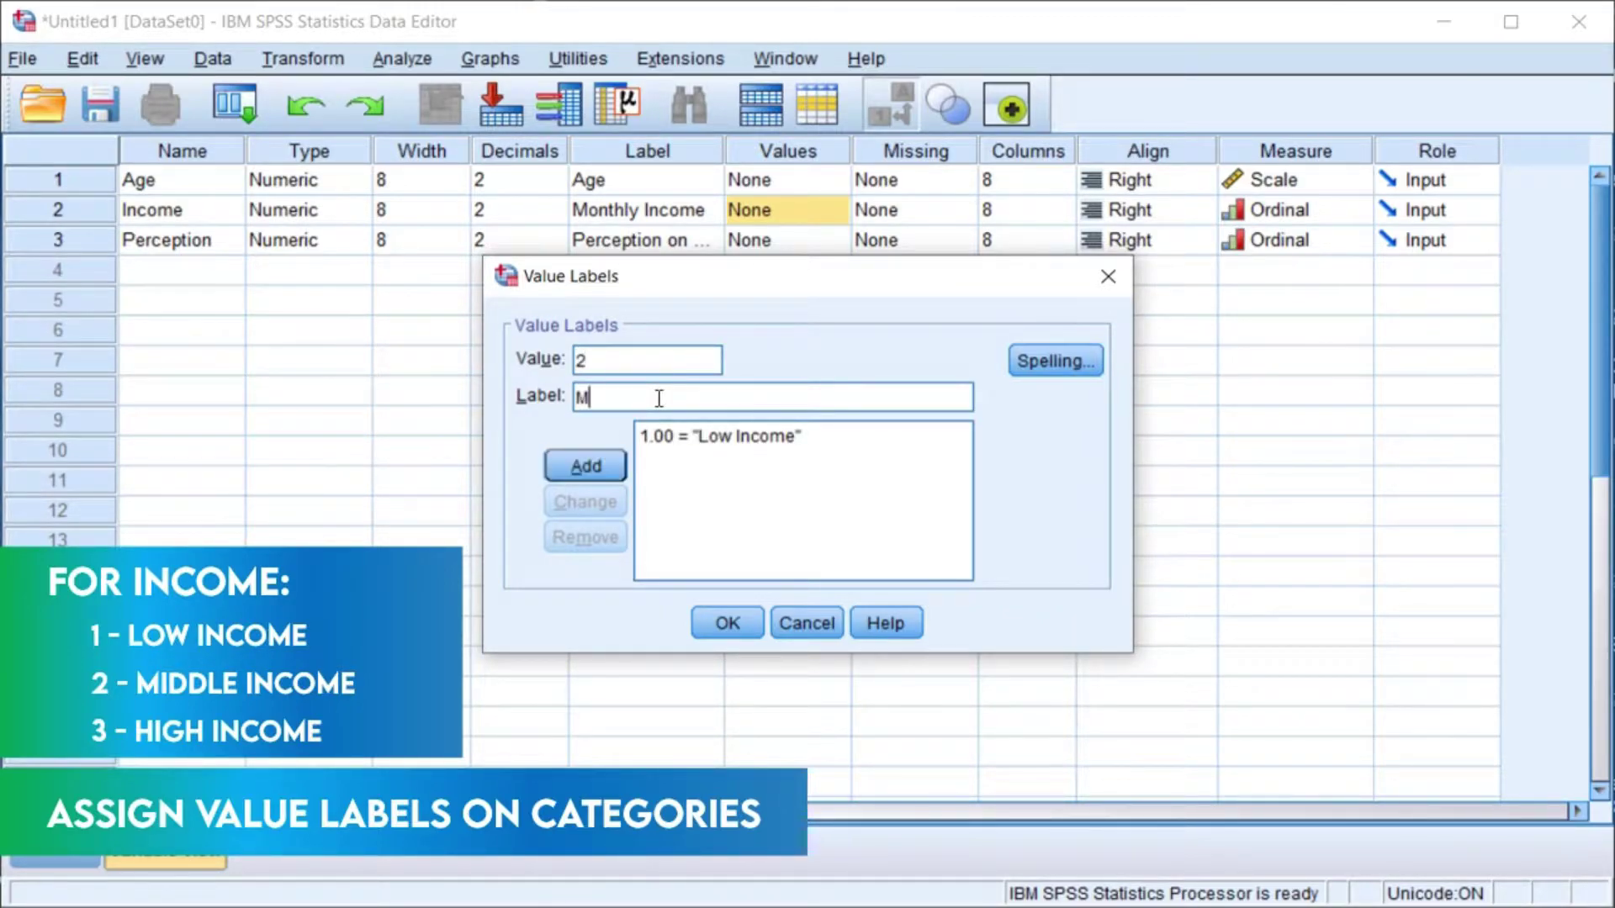
pyautogui.write('iddle Income')
pyautogui.click(580, 465)
# Add the value label 3 = High Income, apply the labels to Income and recheck the saved list.
pyautogui.write('3')
pyautogui.click(641, 395)
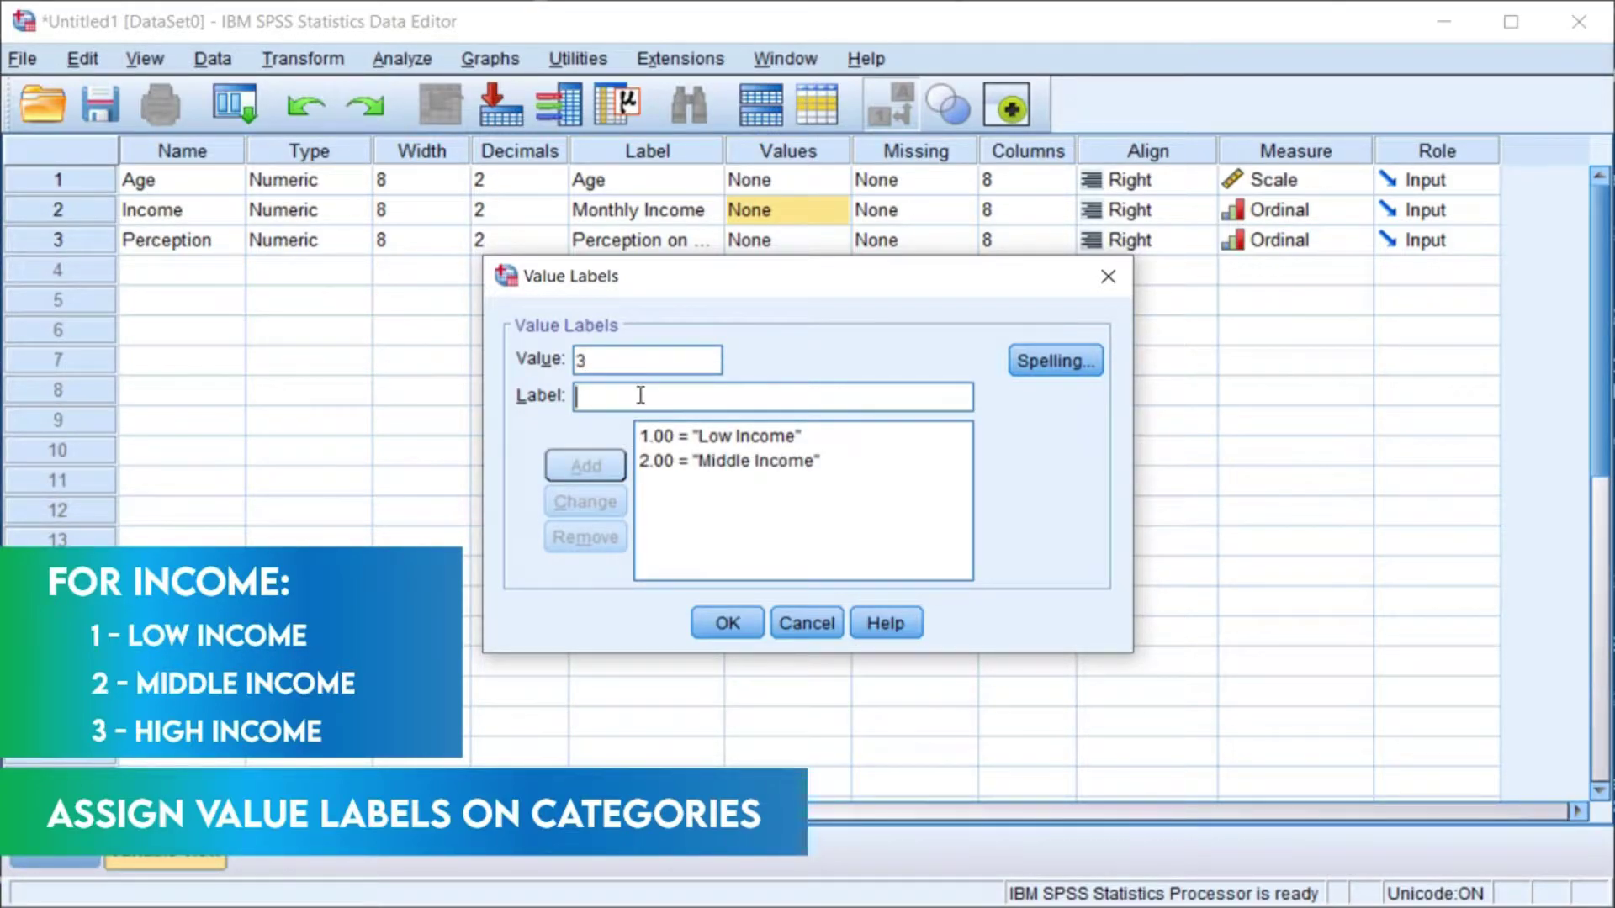
pyautogui.write('Hog')
pyautogui.press('BackSpace')
pyautogui.press('BackSpace')
pyautogui.press('BackSpace')
pyautogui.press('BackSpace')
pyautogui.write('igh Income')
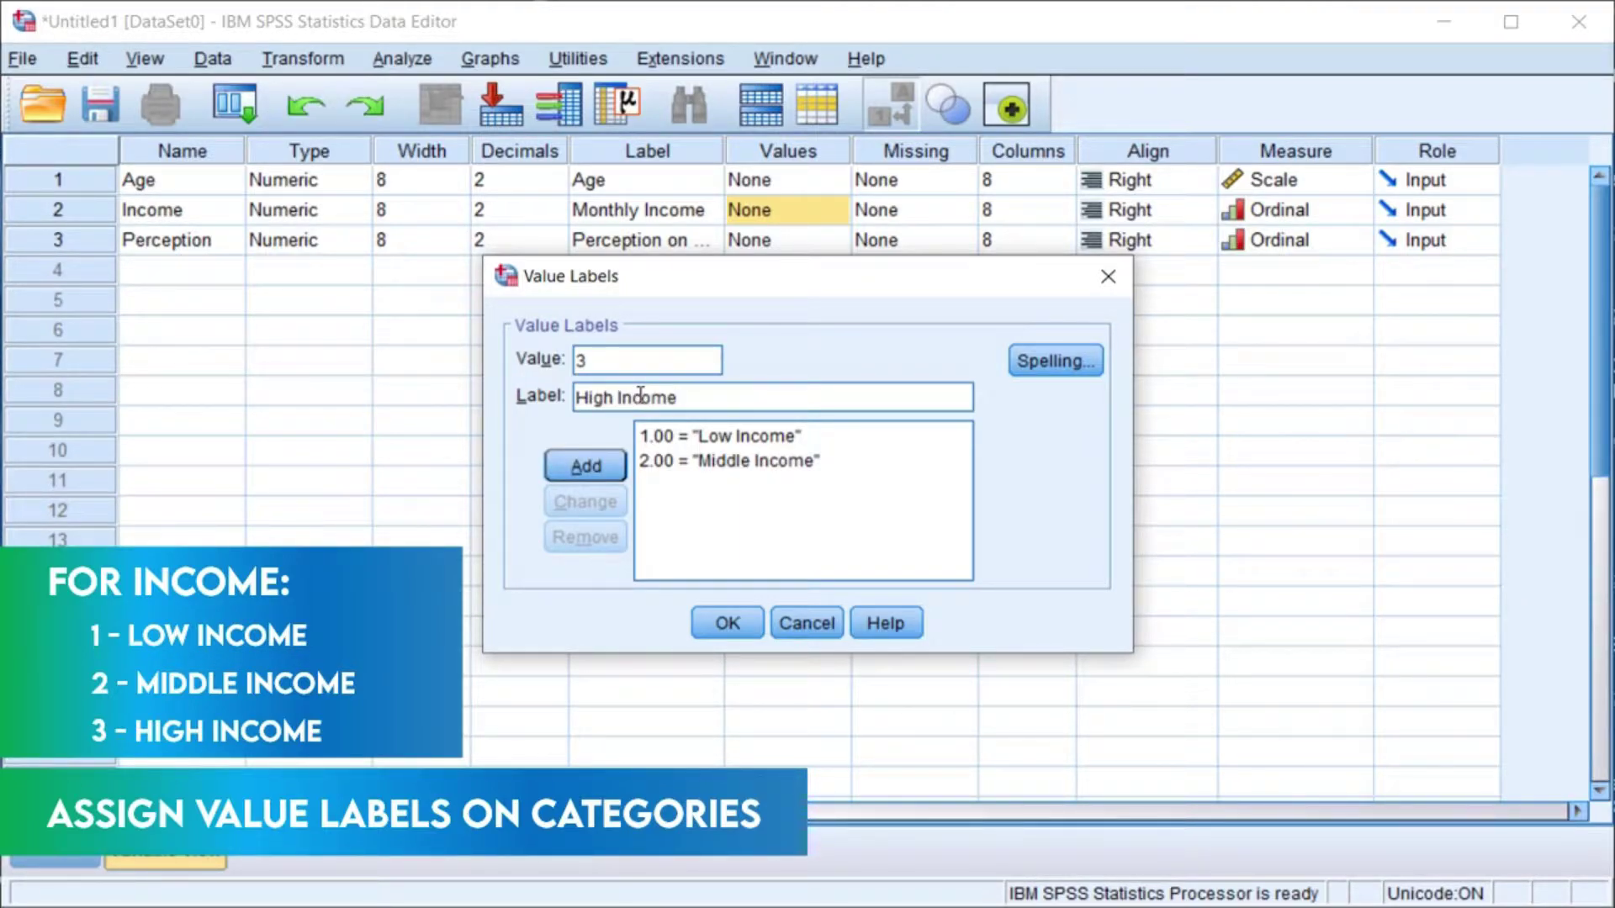
pyautogui.click(574, 468)
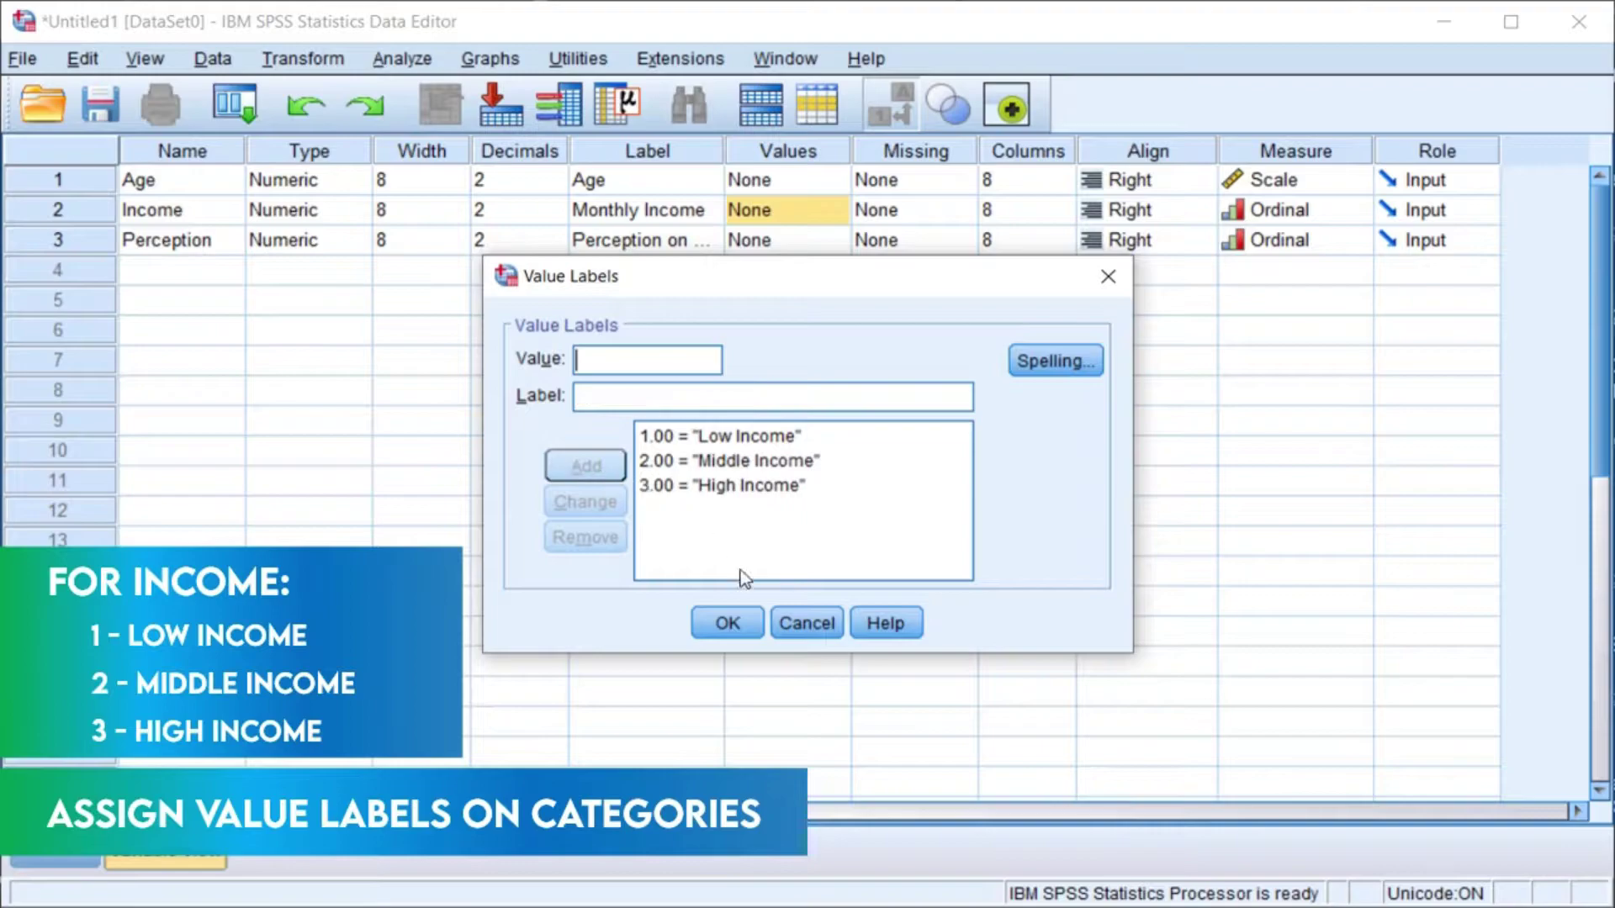
pyautogui.click(740, 623)
pyautogui.click(831, 211)
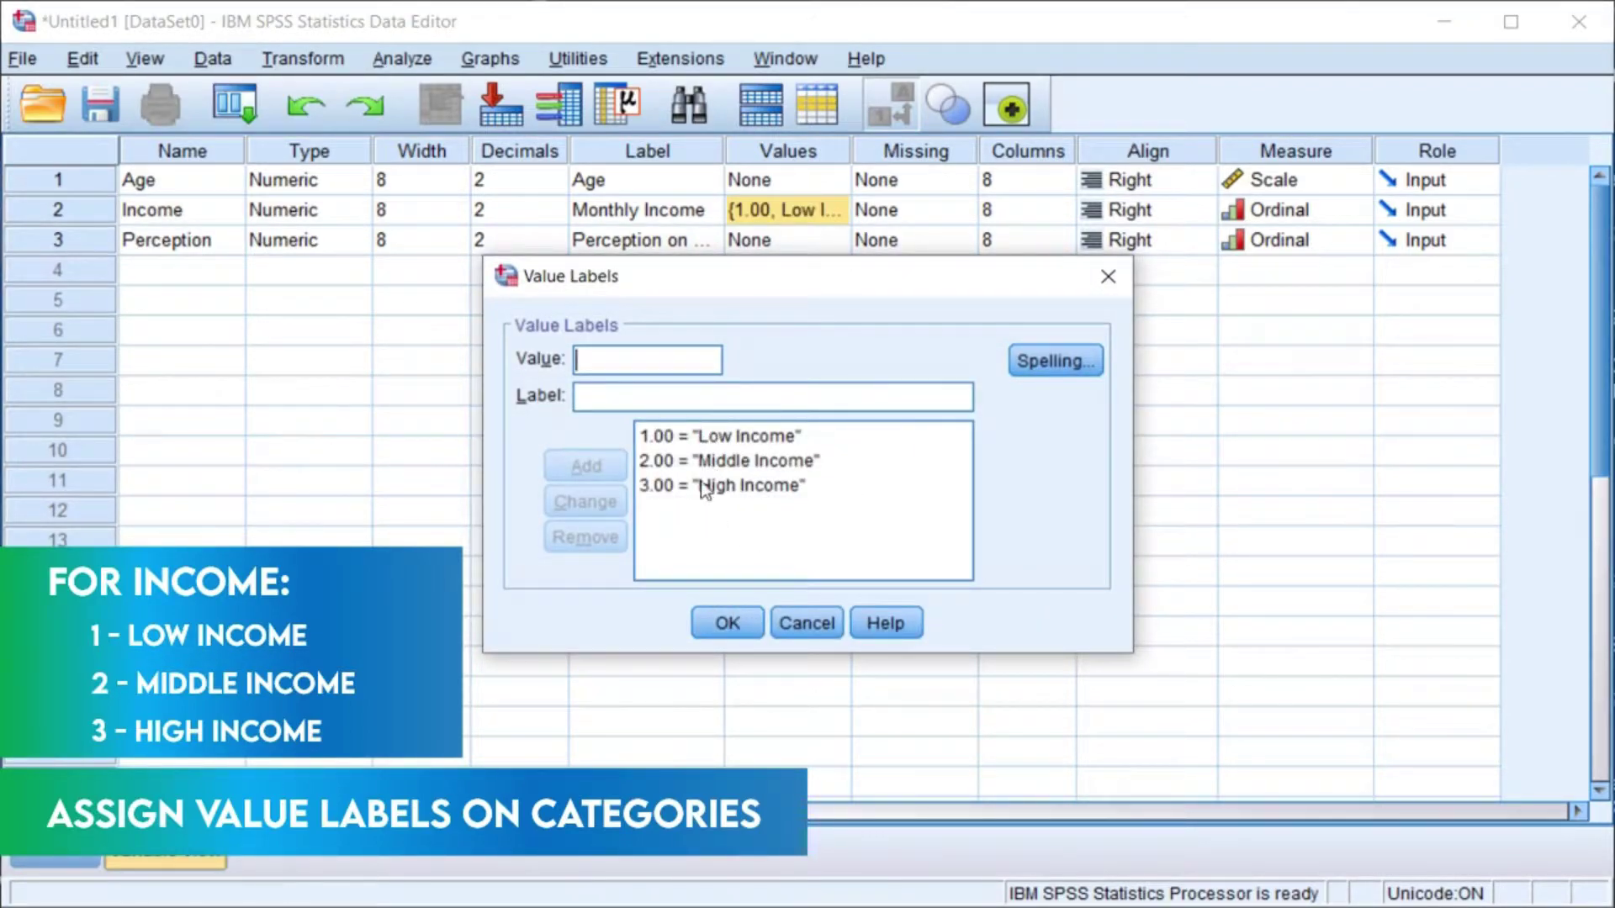
pyautogui.click(744, 627)
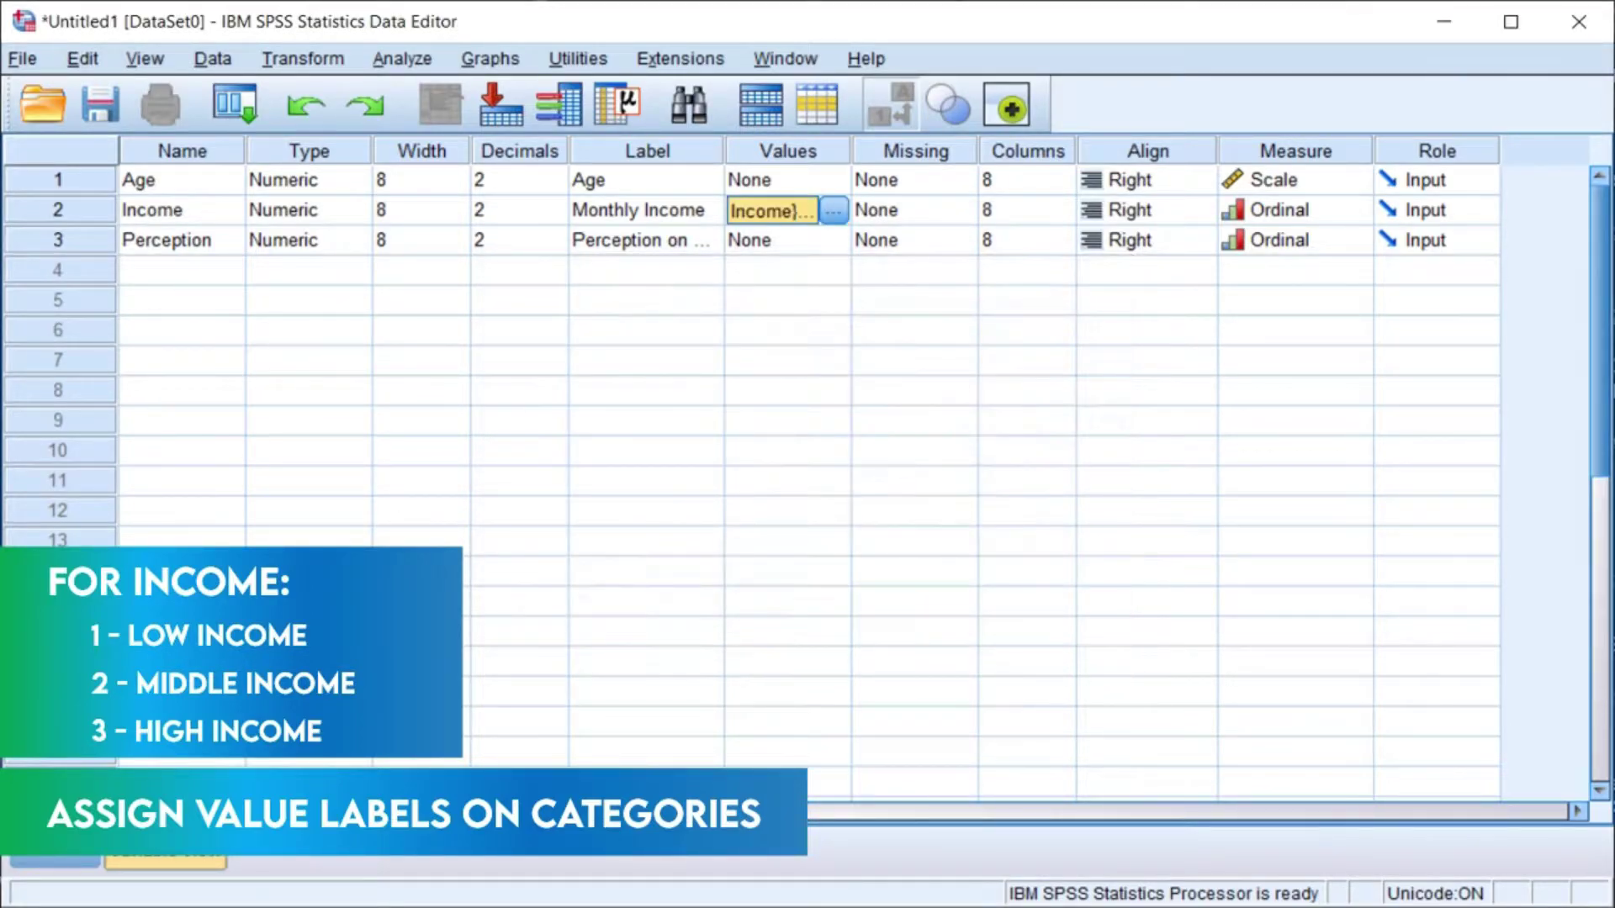
# Open the value labels of the Perception variable and add 1 = Strongly Disagree.
pyautogui.click(157, 244)
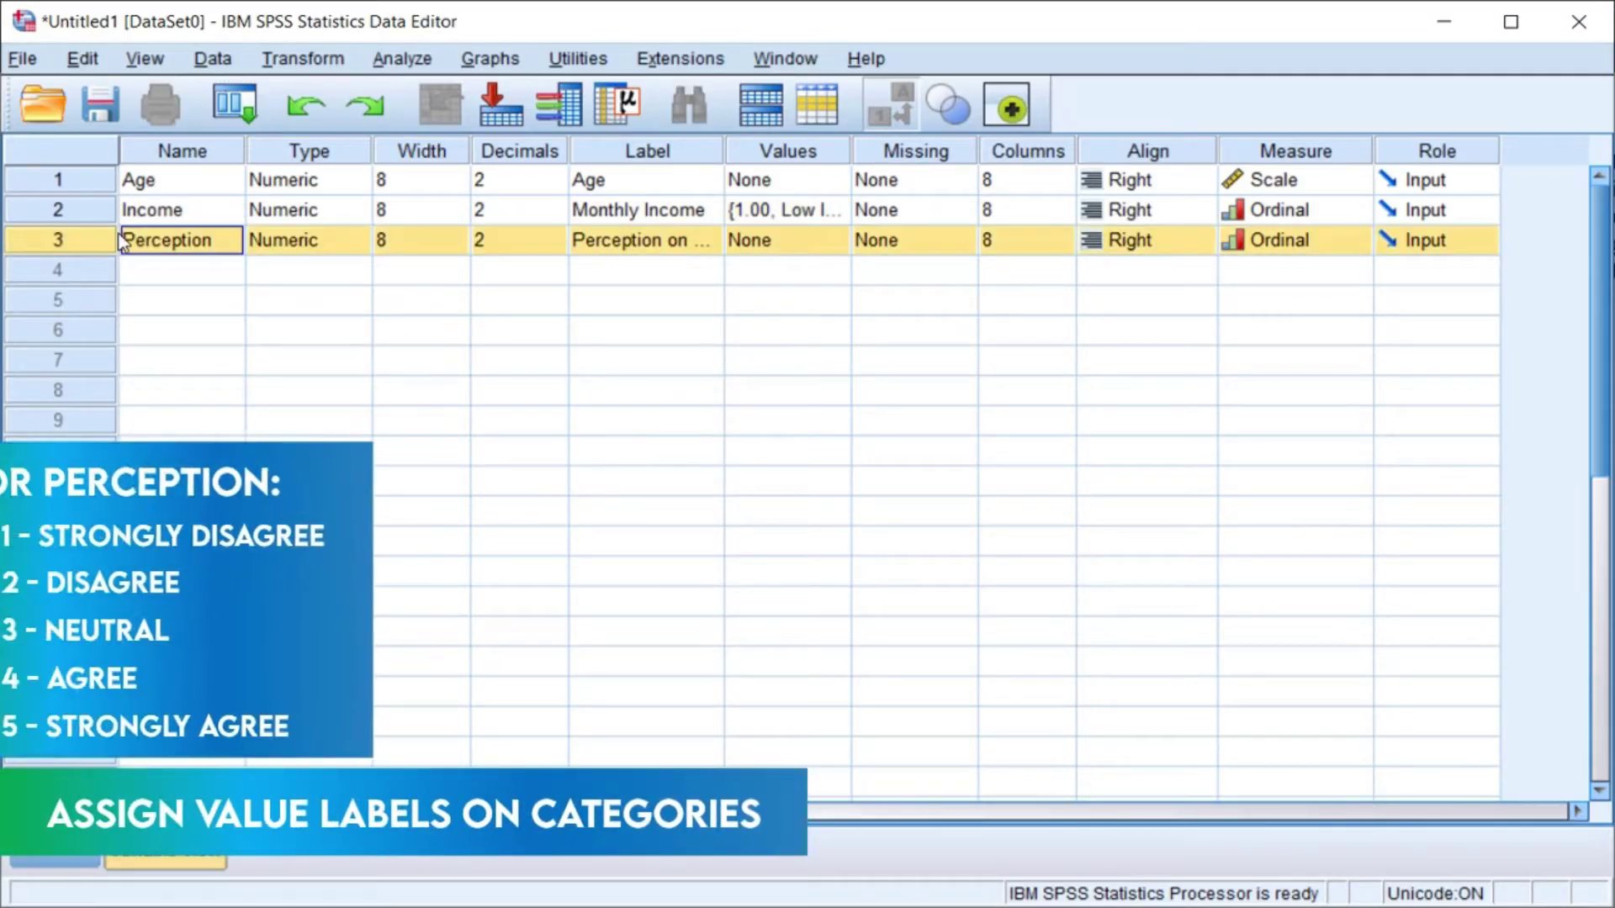
pyautogui.doubleClick(841, 239)
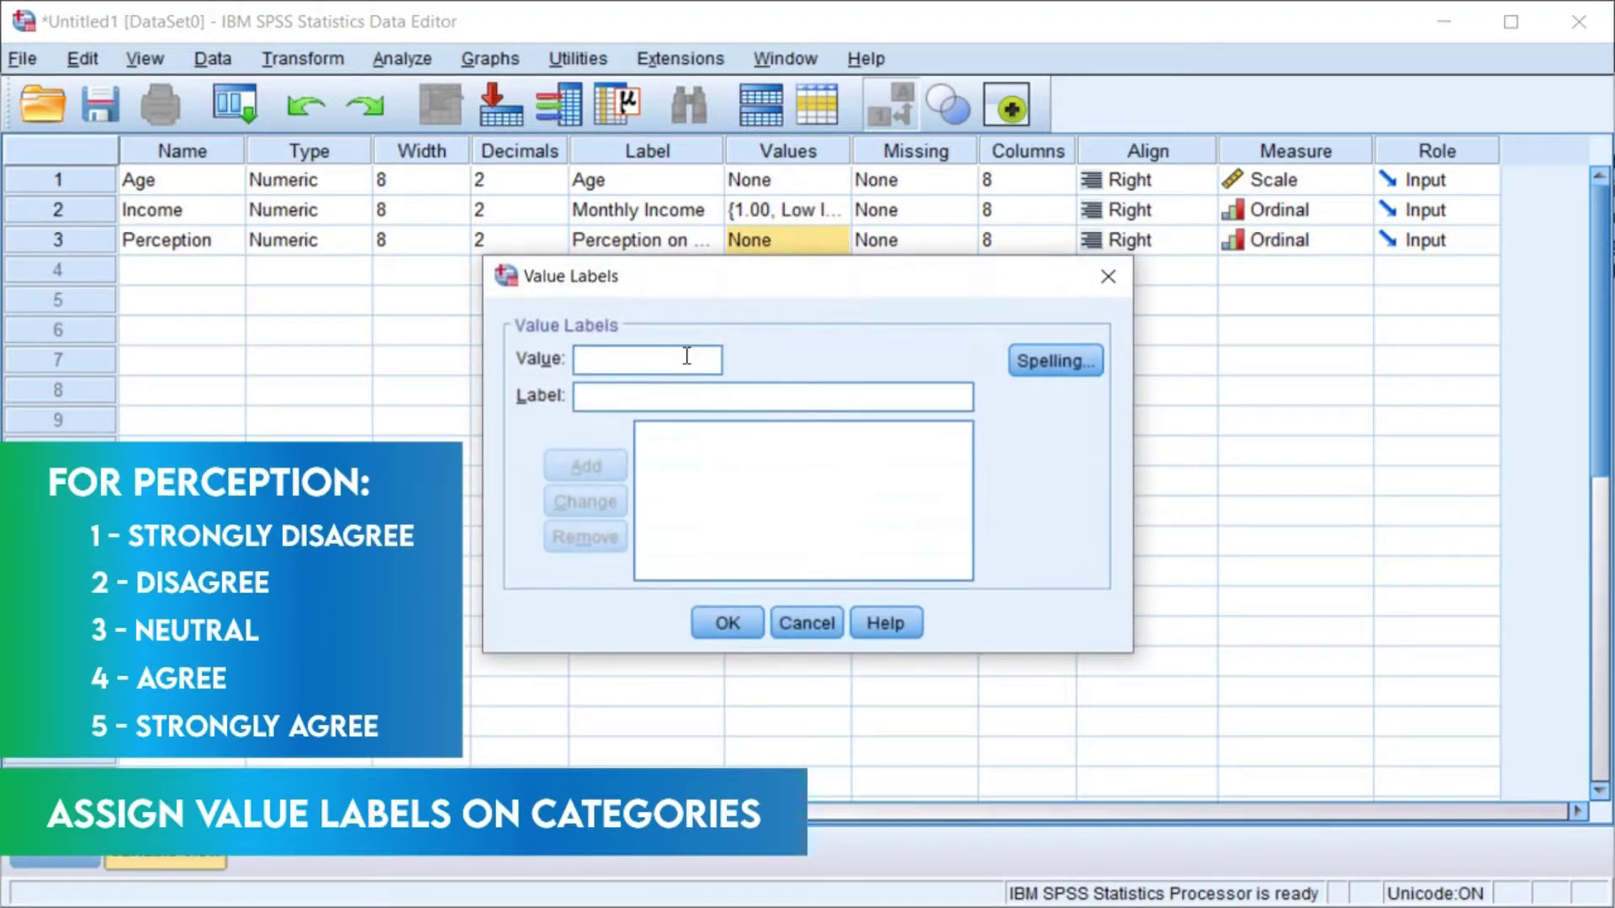
pyautogui.write('1')
pyautogui.write('Strongly ')
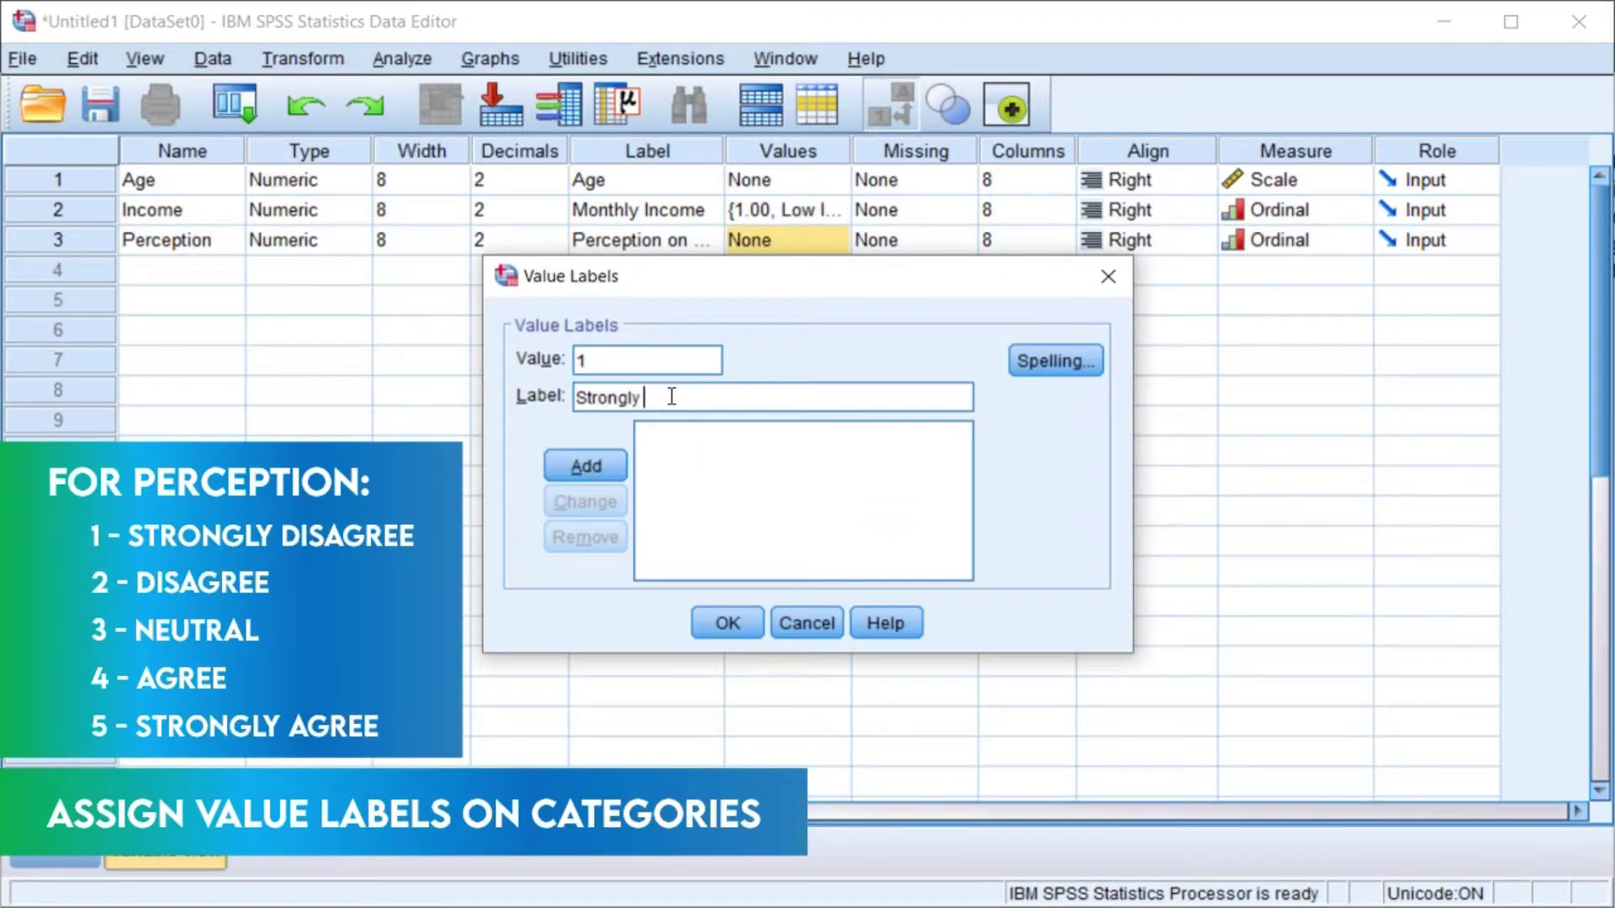
pyautogui.write('Disagree')
pyautogui.click(586, 478)
# Add the value labels 2 = Disagree and 3 = Neutral to the Perception variable.
pyautogui.write('2')
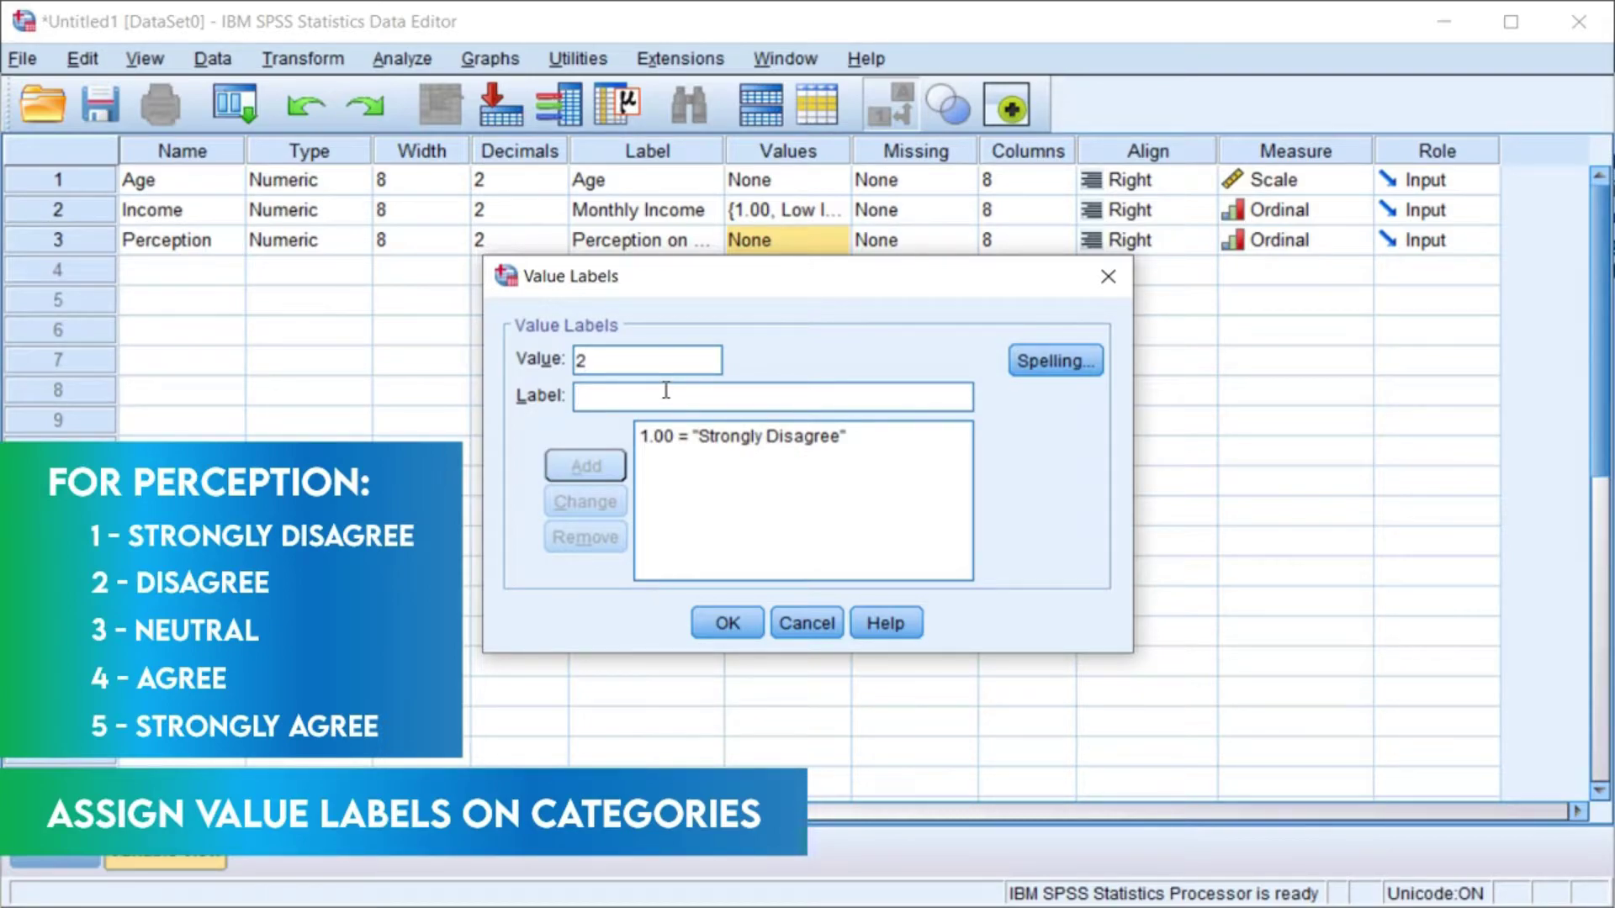
pyautogui.click(665, 390)
pyautogui.write('Disagree')
pyautogui.click(586, 466)
pyautogui.write('3')
pyautogui.click(634, 399)
pyautogui.write('Neutral')
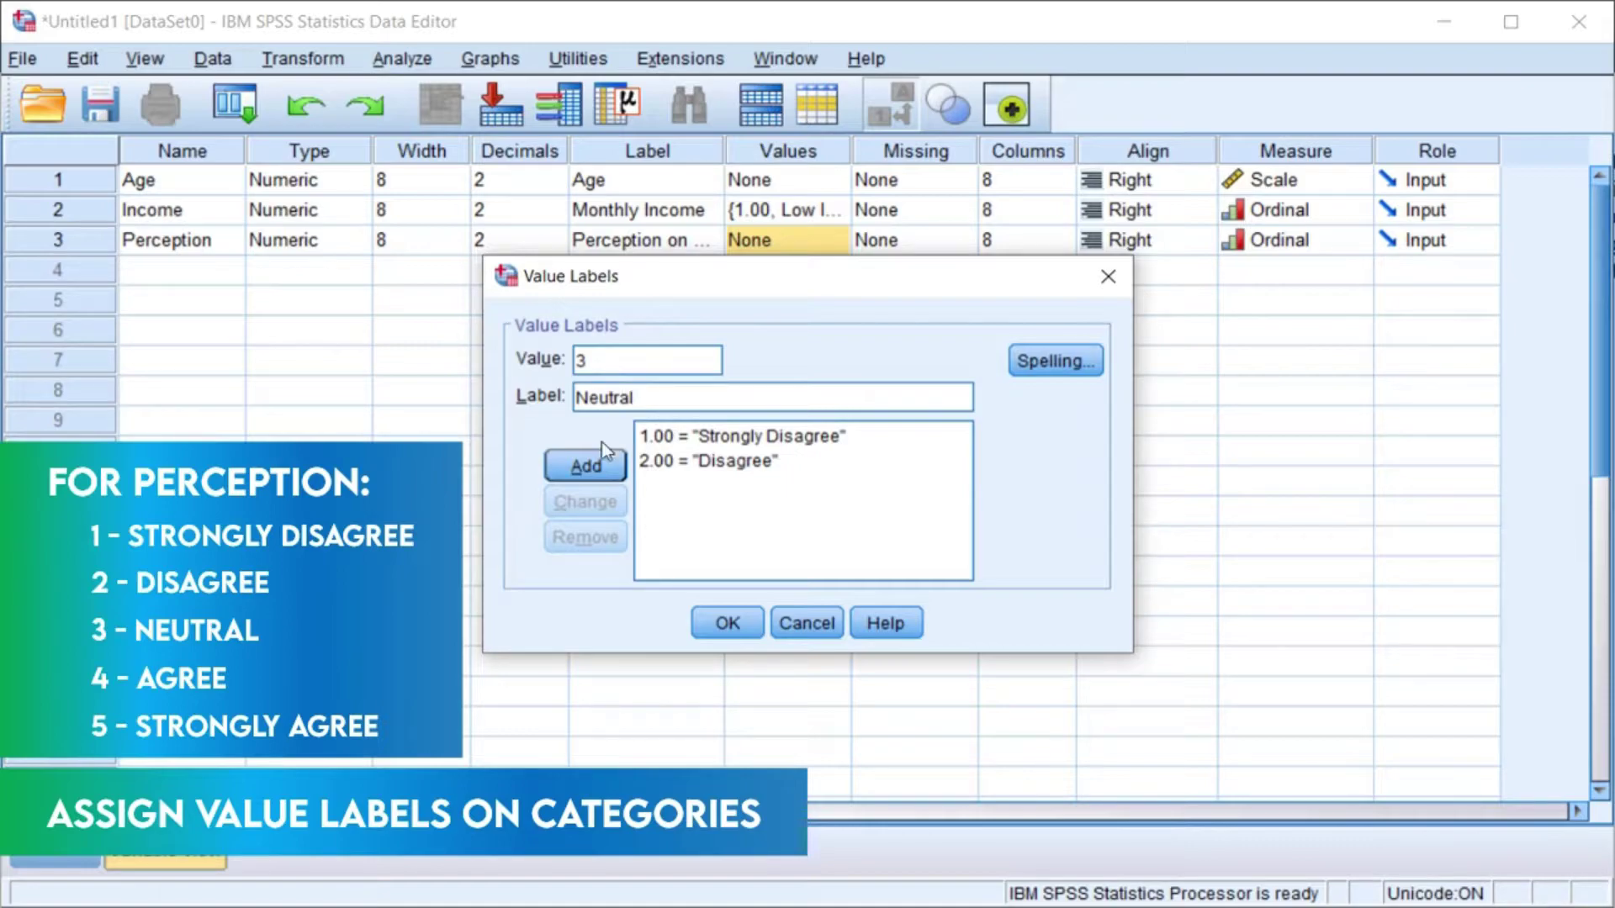
pyautogui.click(597, 461)
# Add the value label 4 = Agree to the Perception variable.
pyautogui.write('4')
pyautogui.click(636, 389)
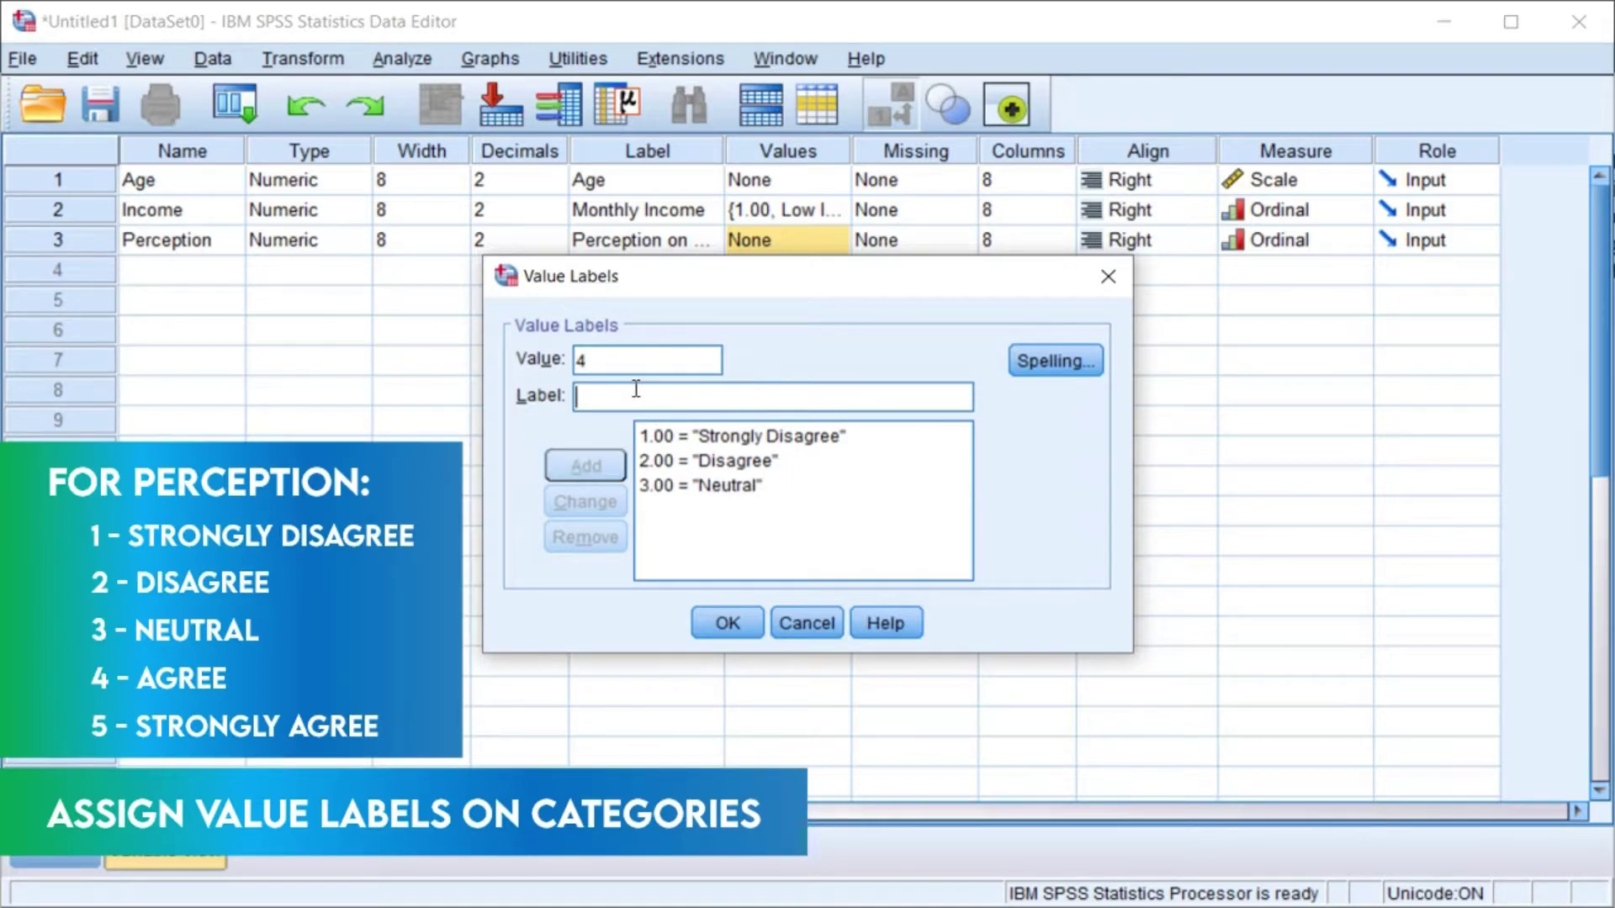
pyautogui.write('Agree')
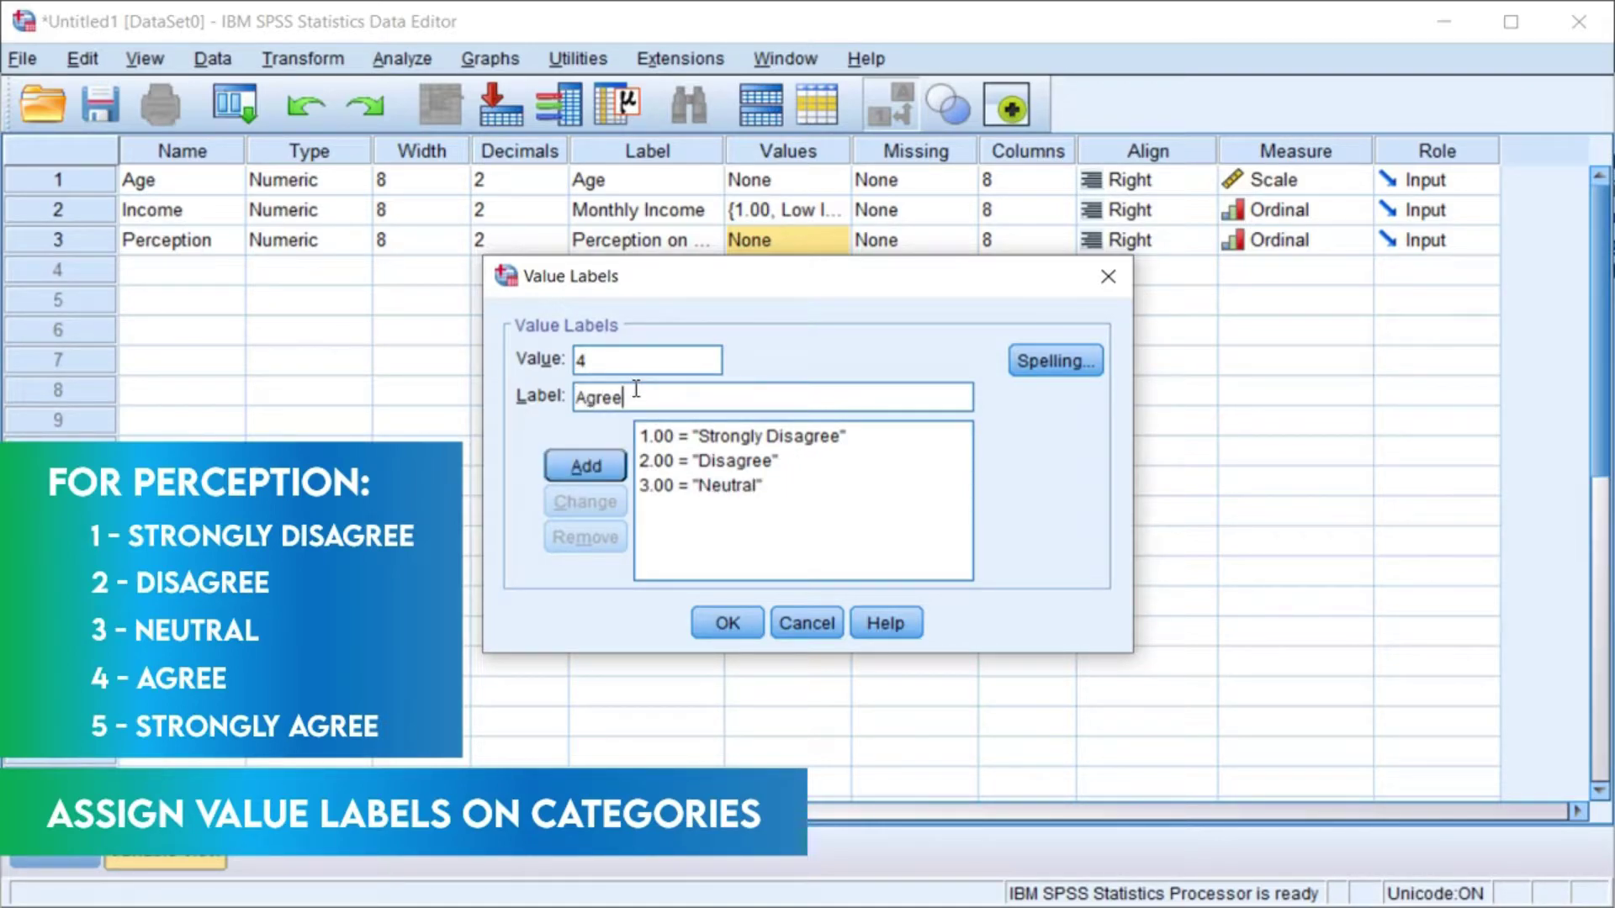
pyautogui.click(619, 471)
# Add the value label 5 = Strongly Agree, apply the labels to Perception and recheck the saved list.
pyautogui.write('5')
pyautogui.click(656, 397)
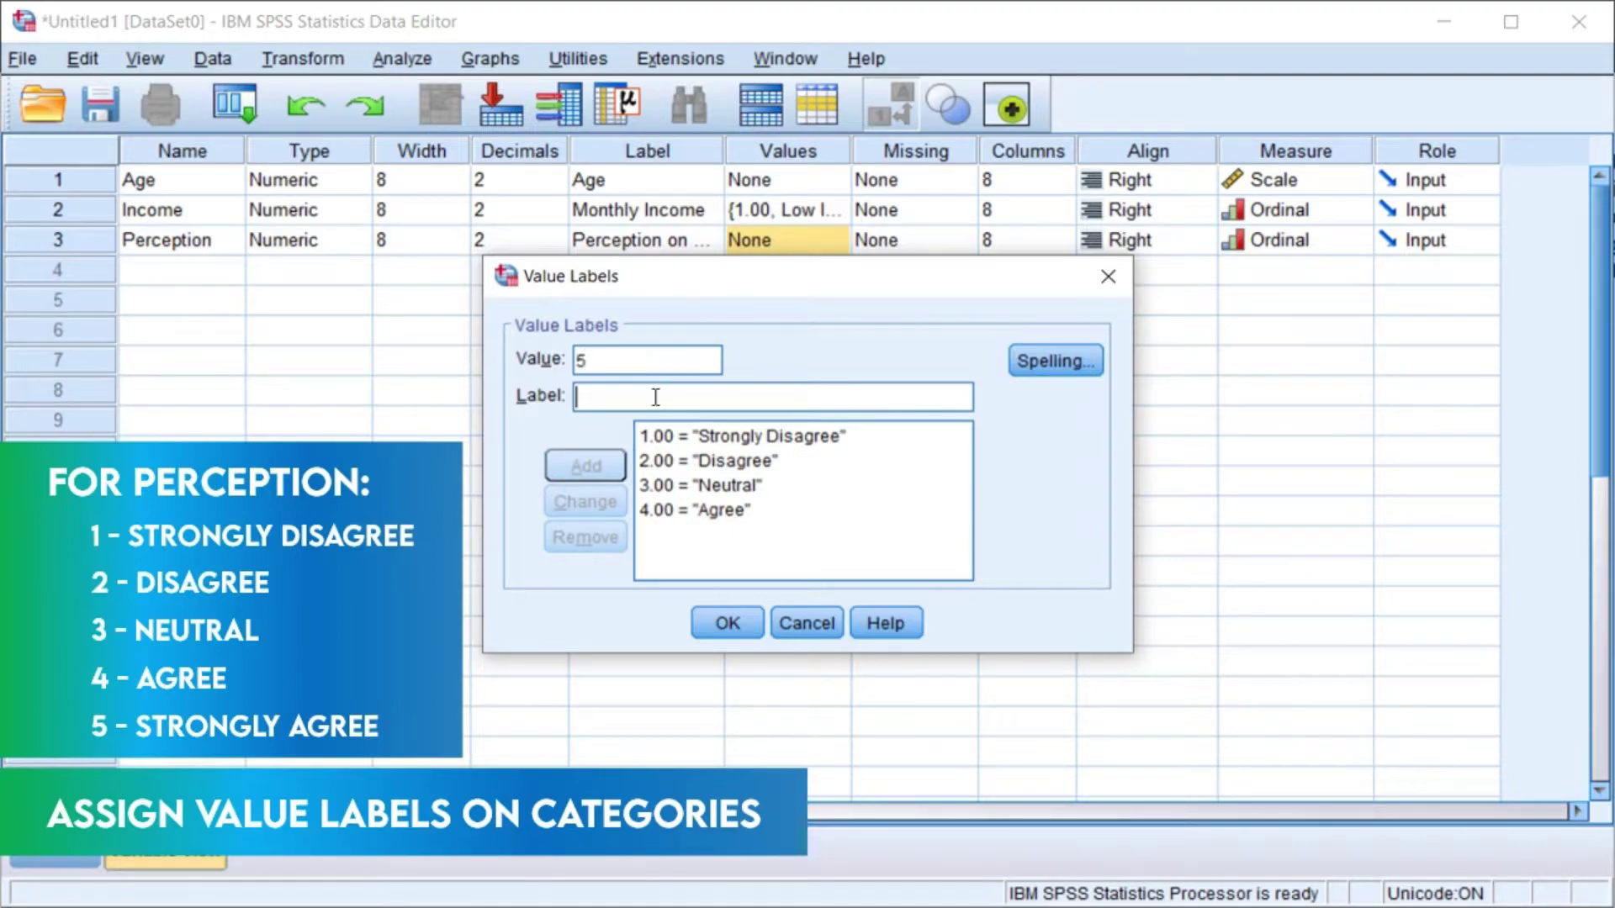
pyautogui.write('Strongly')
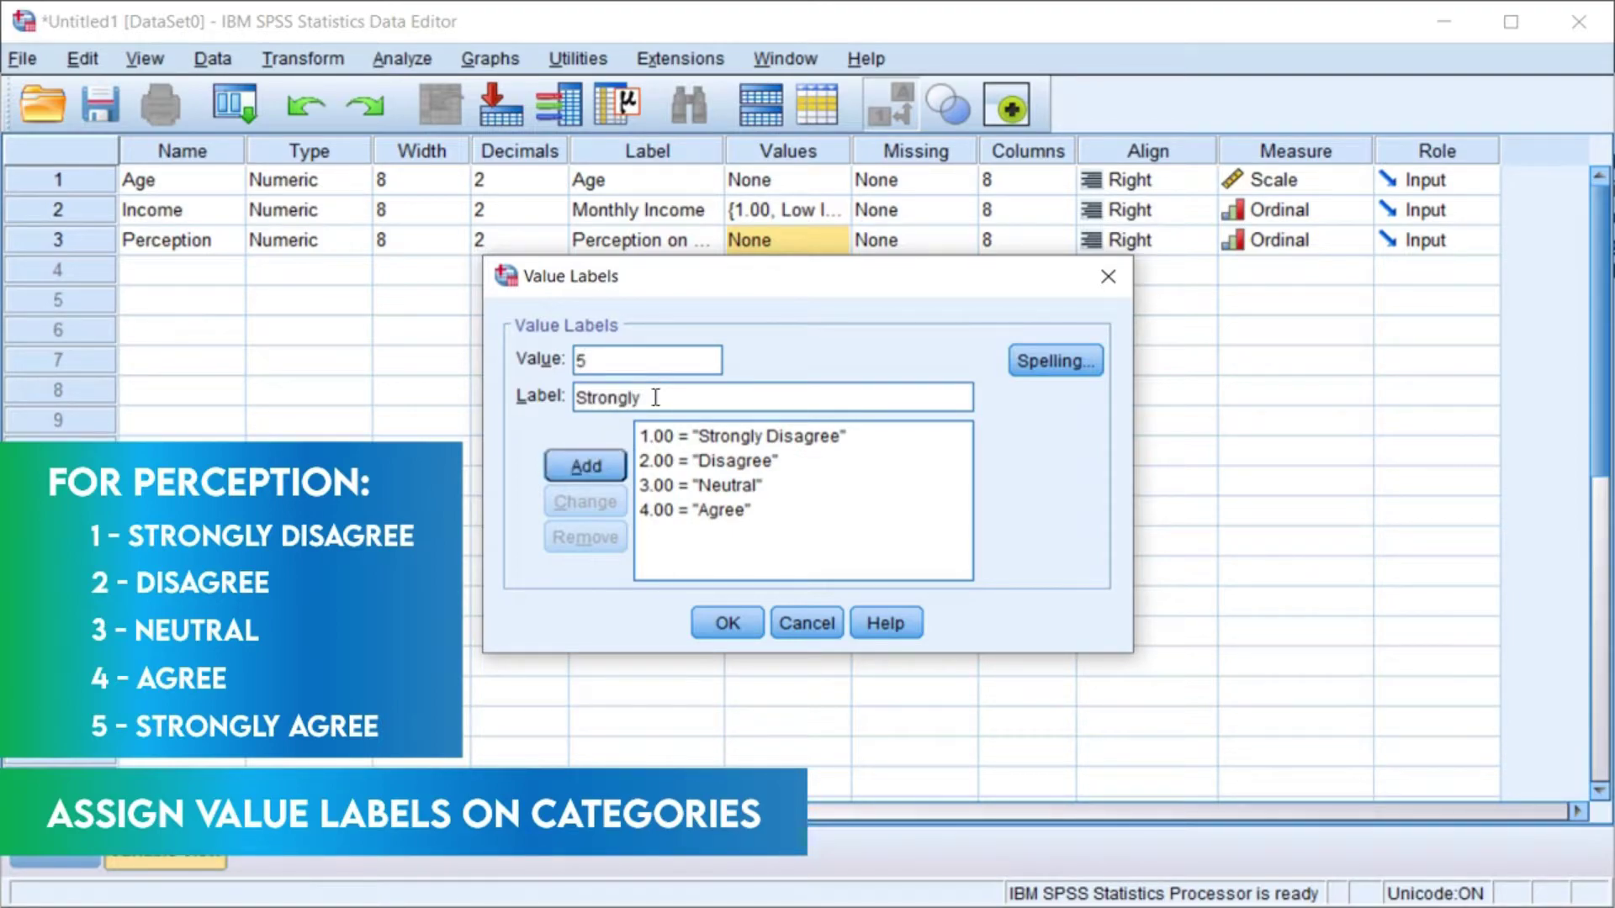
pyautogui.write(' Disagre')
pyautogui.press('BackSpace')
pyautogui.press('BackSpace')
pyautogui.press('BackSpace')
pyautogui.press('Delete')
pyautogui.write('A')
pyautogui.click(620, 469)
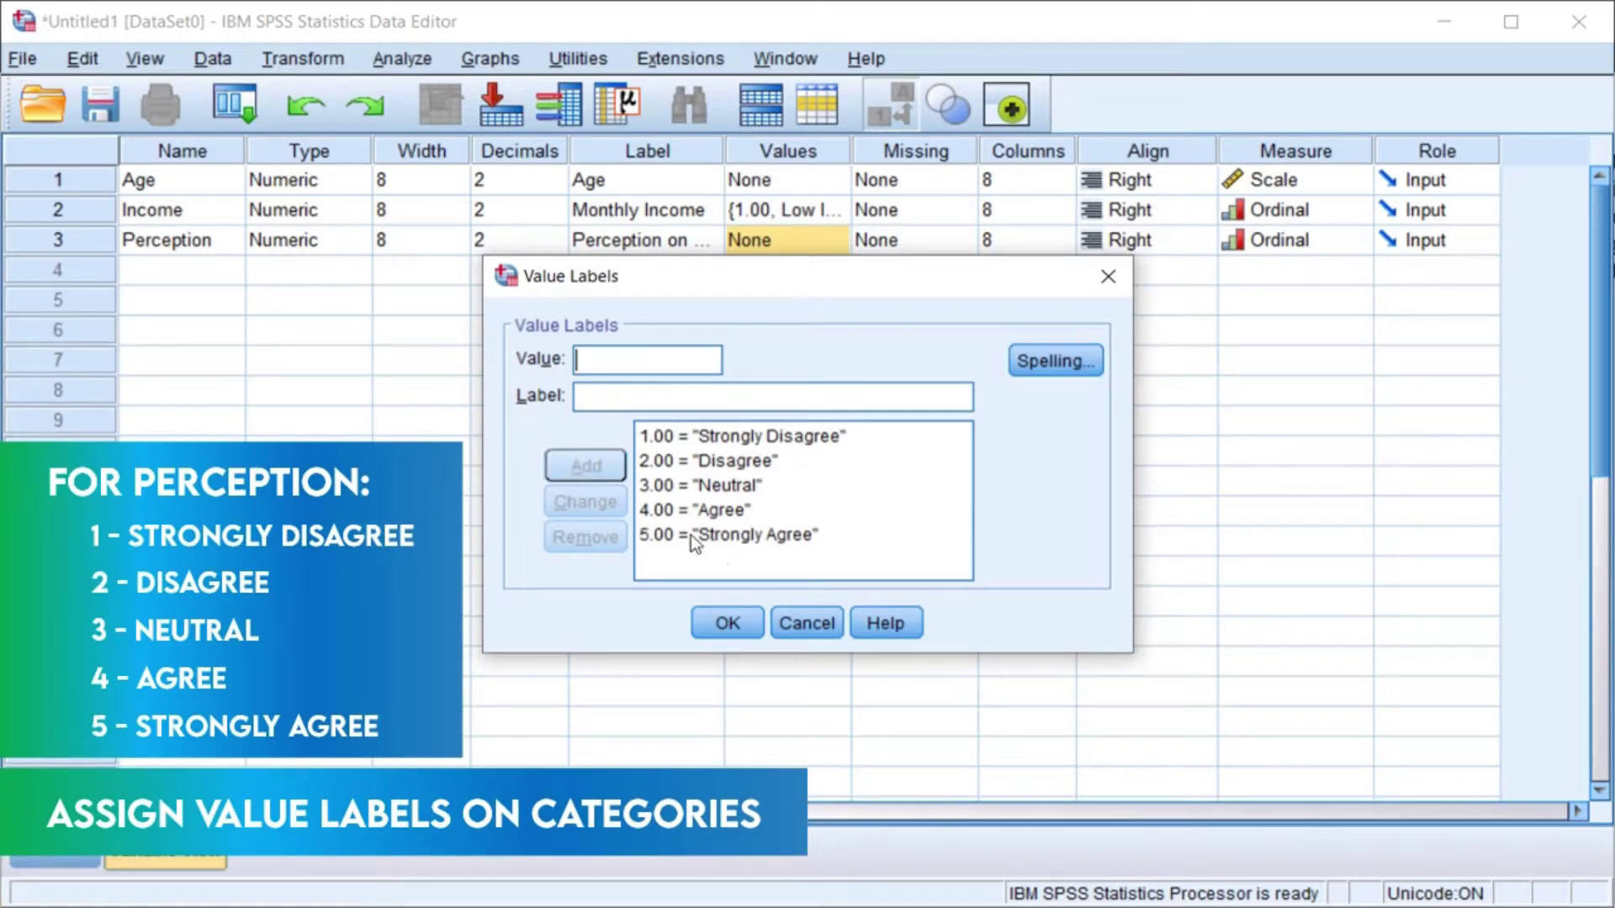
pyautogui.click(729, 624)
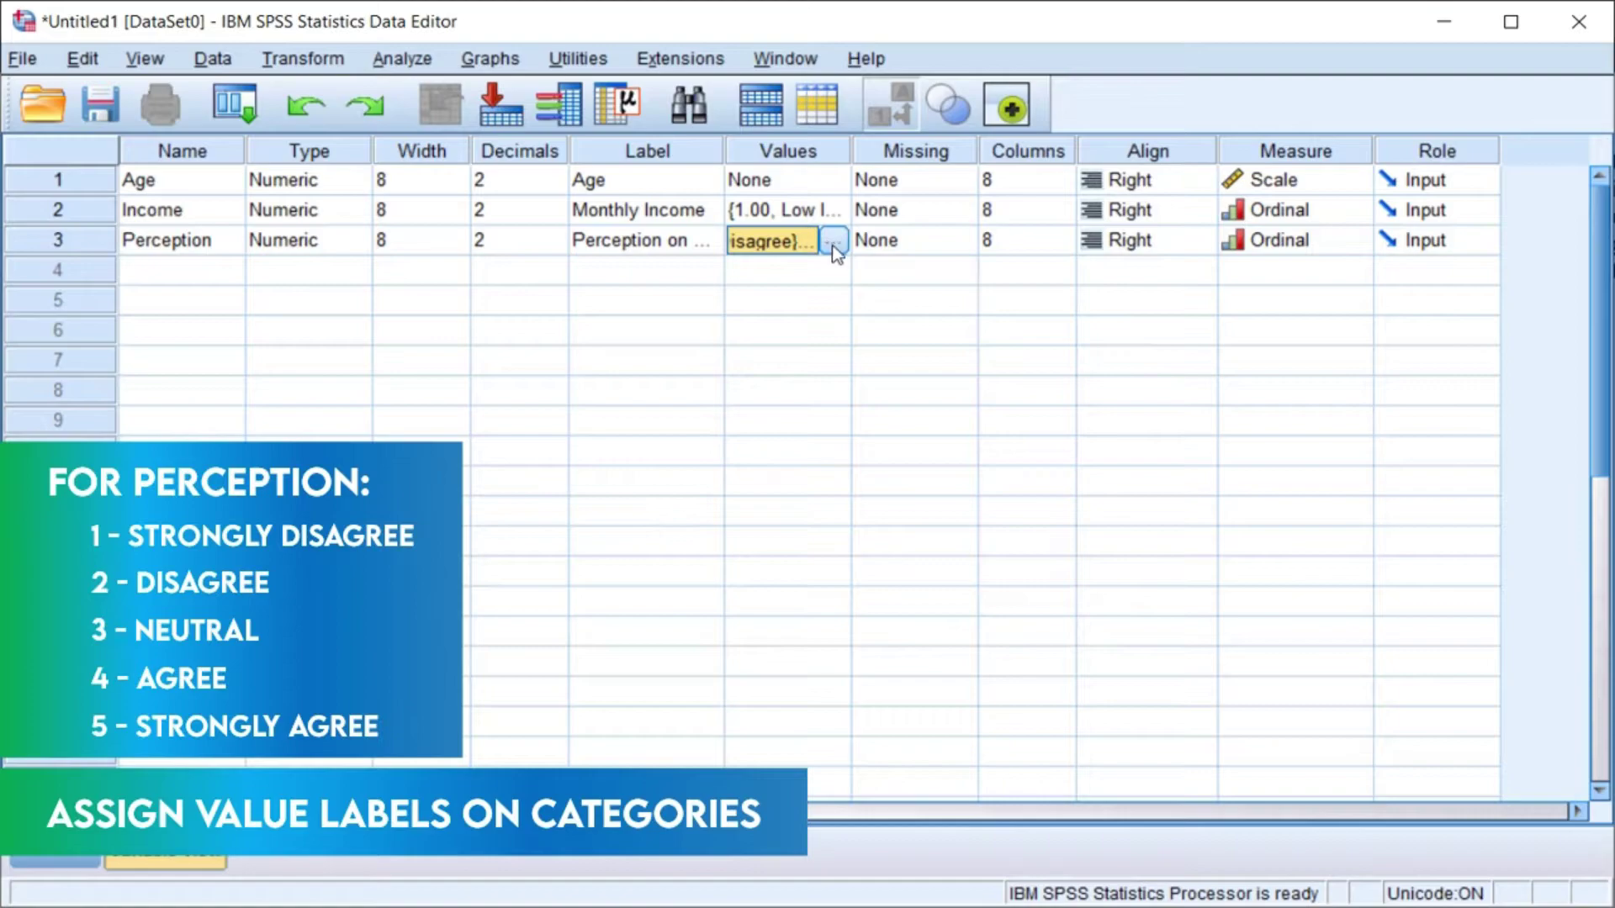
pyautogui.click(832, 241)
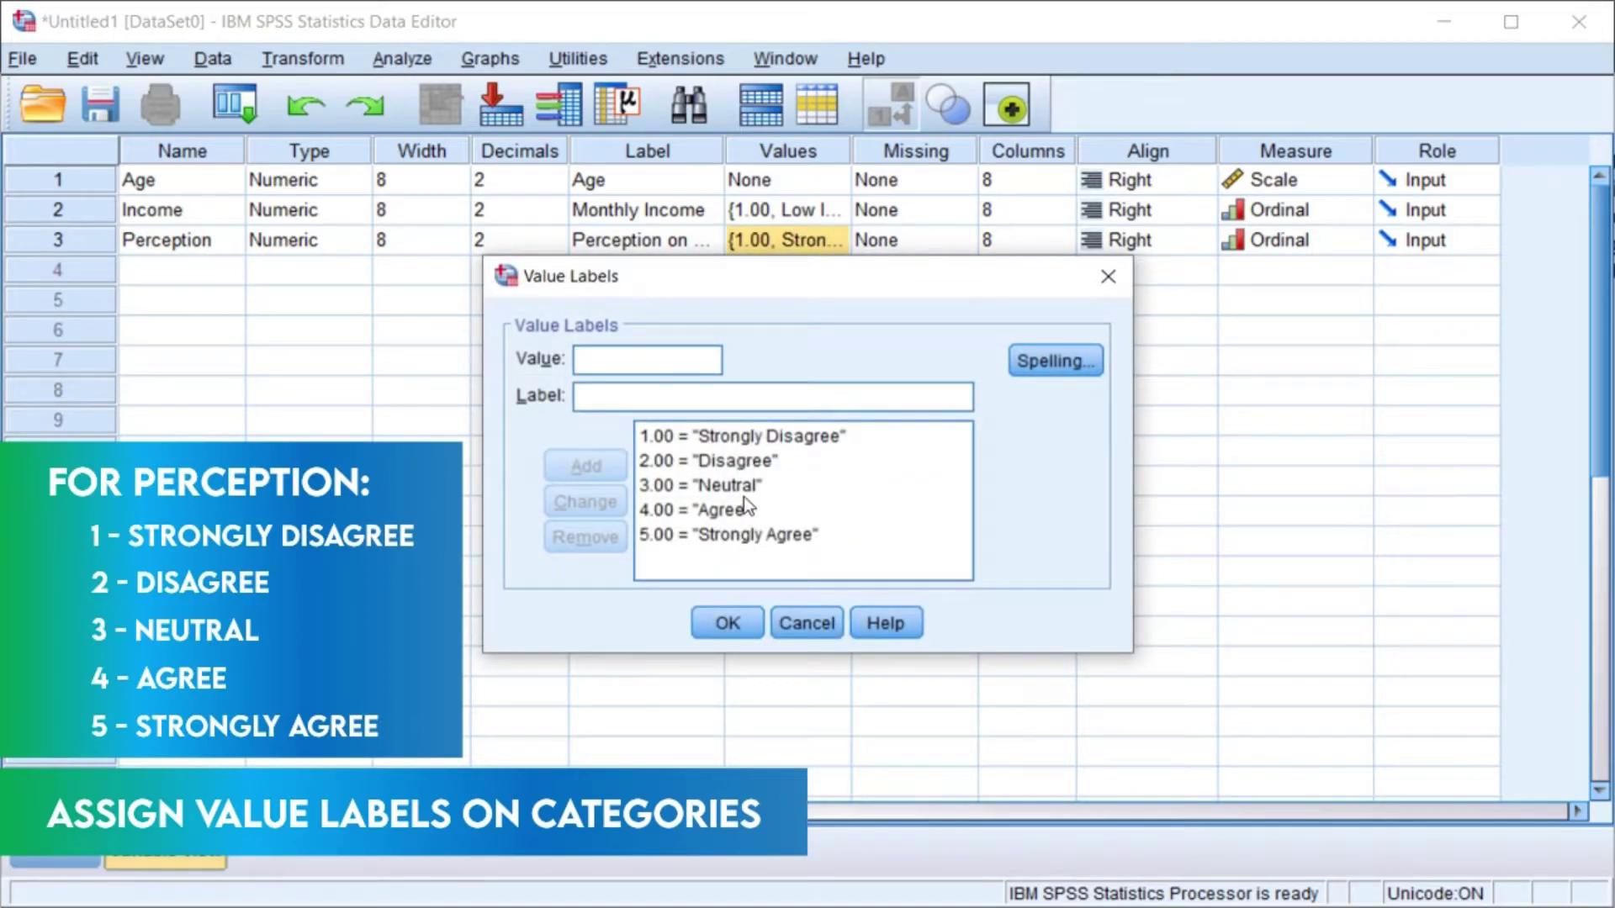
pyautogui.click(728, 623)
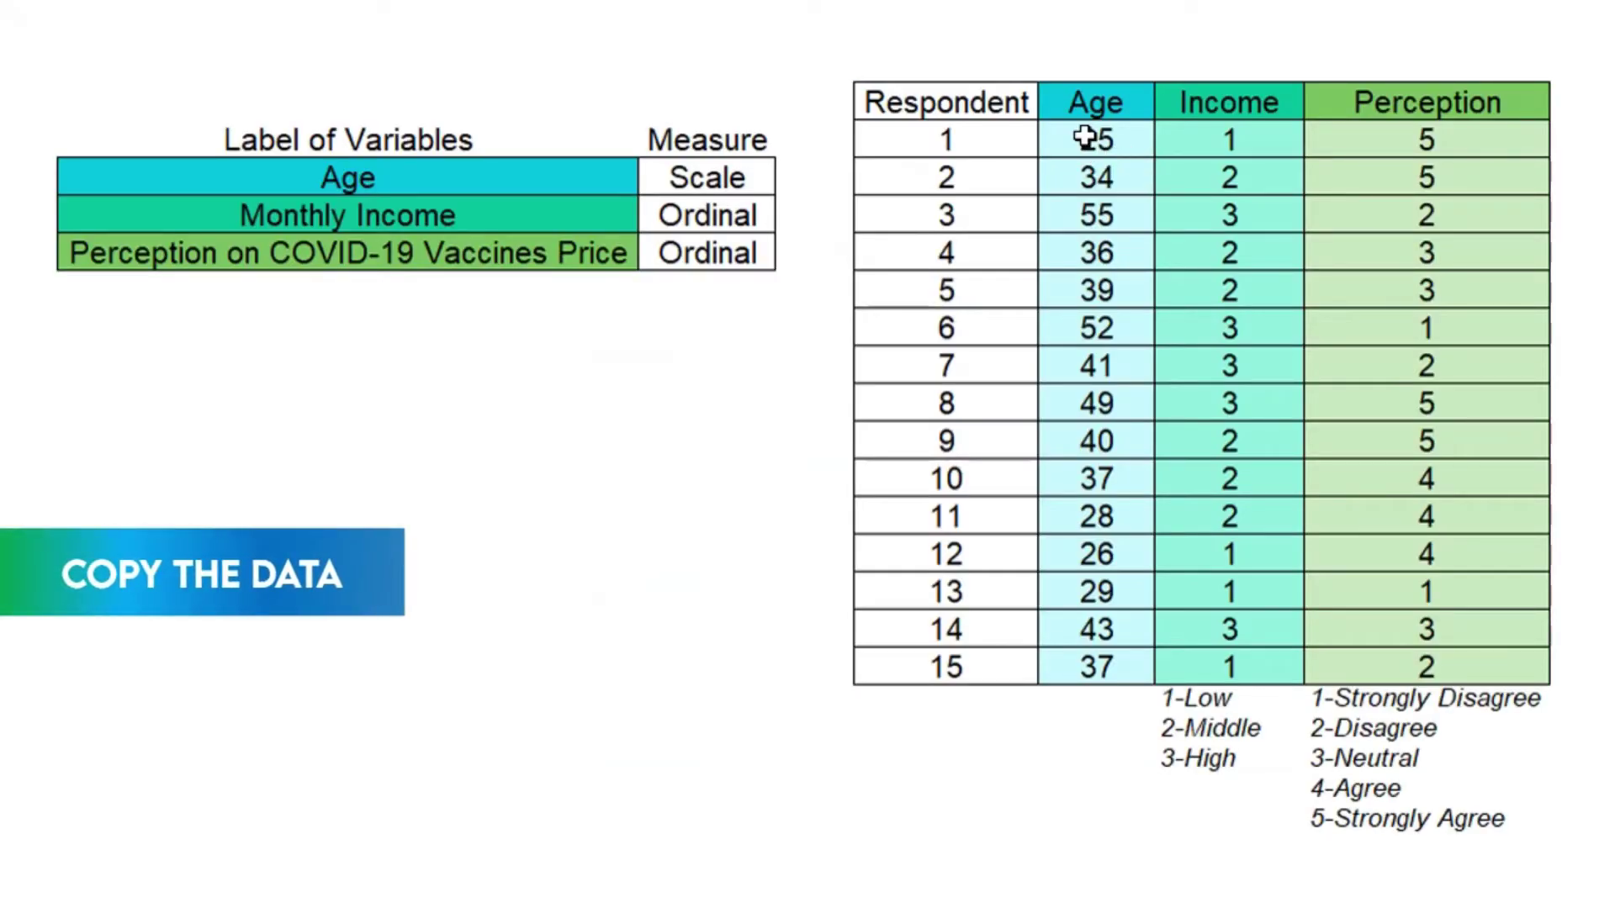
# Copy the Age, Income and Perception values of all 15 respondents from the source spreadsheet, without the headers.
pyautogui.moveTo(1092, 140); pyautogui.dragTo(1323, 663)
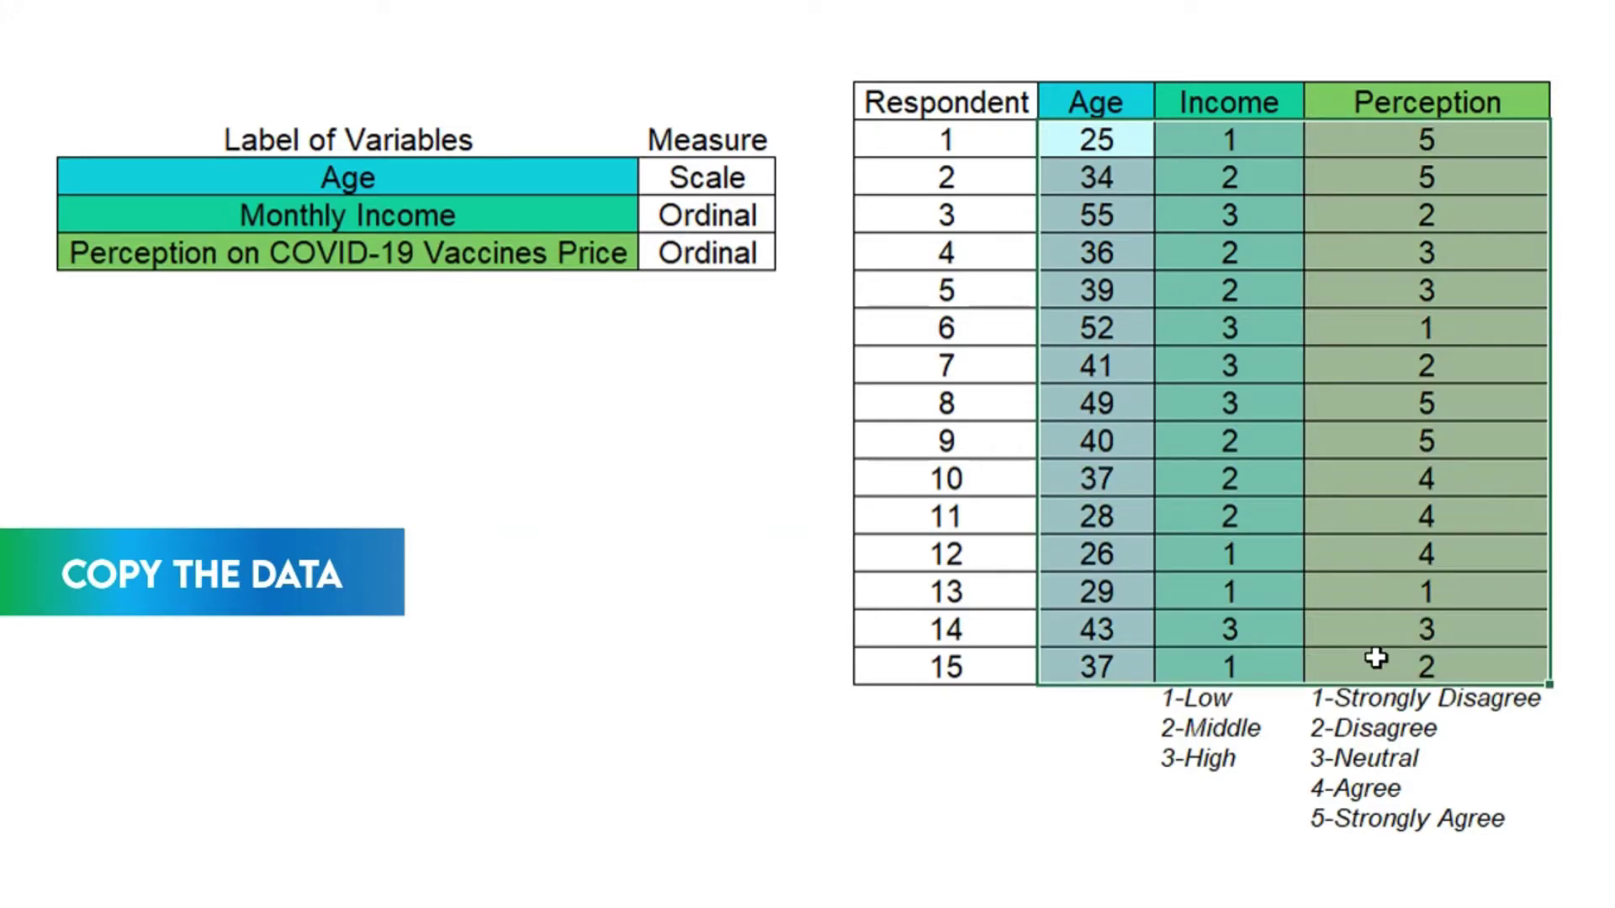
pyautogui.rightClick(1182, 263)
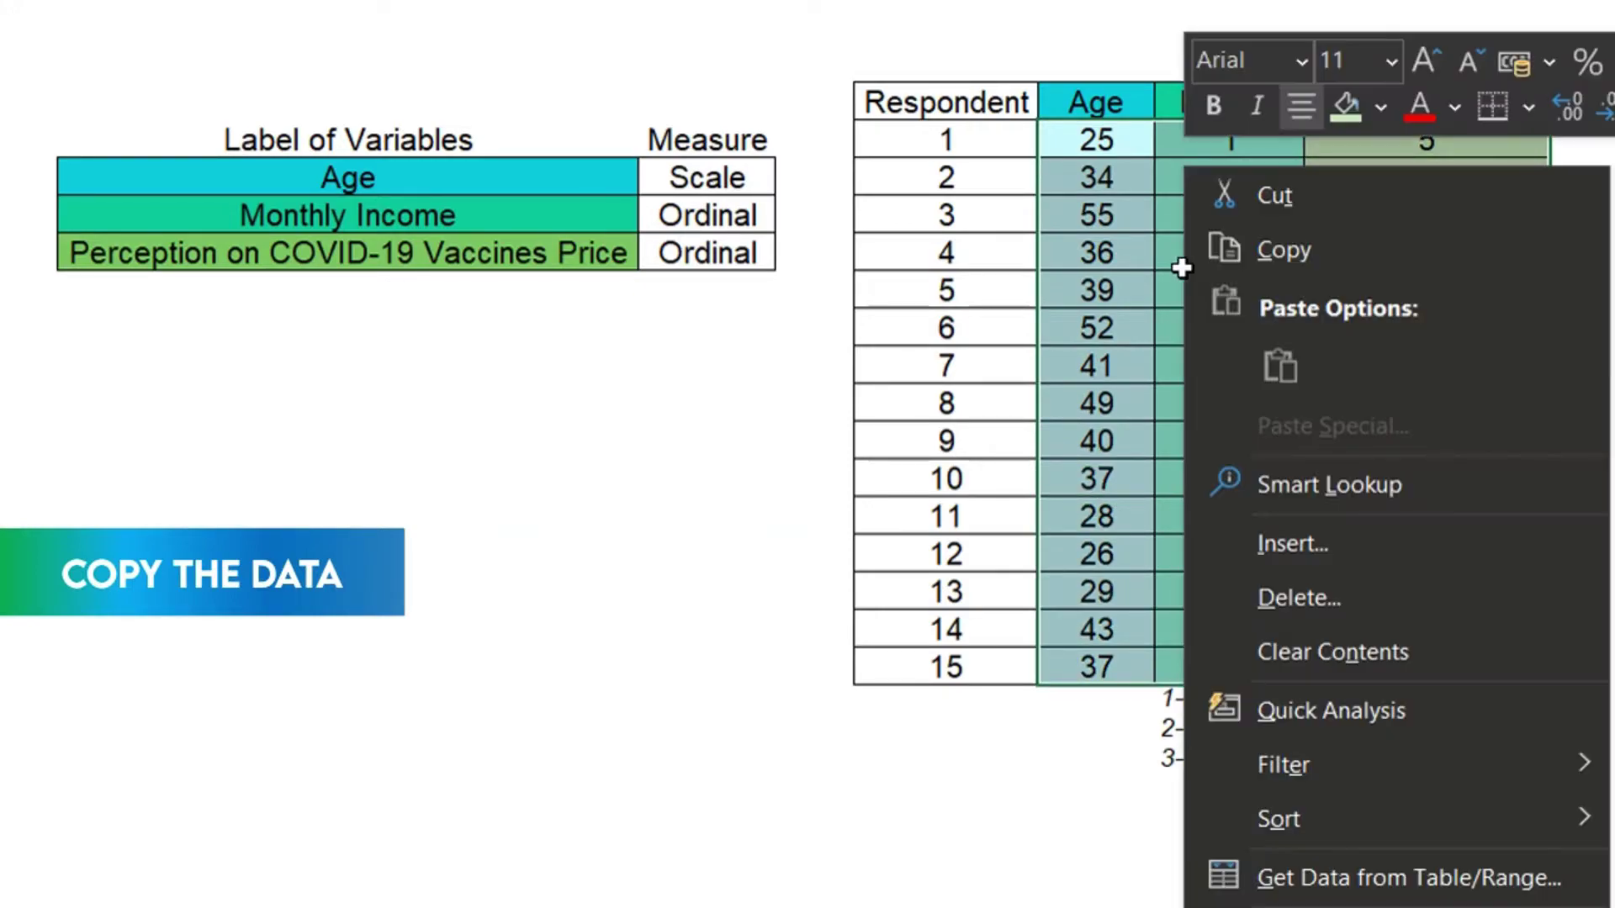
pyautogui.click(1248, 255)
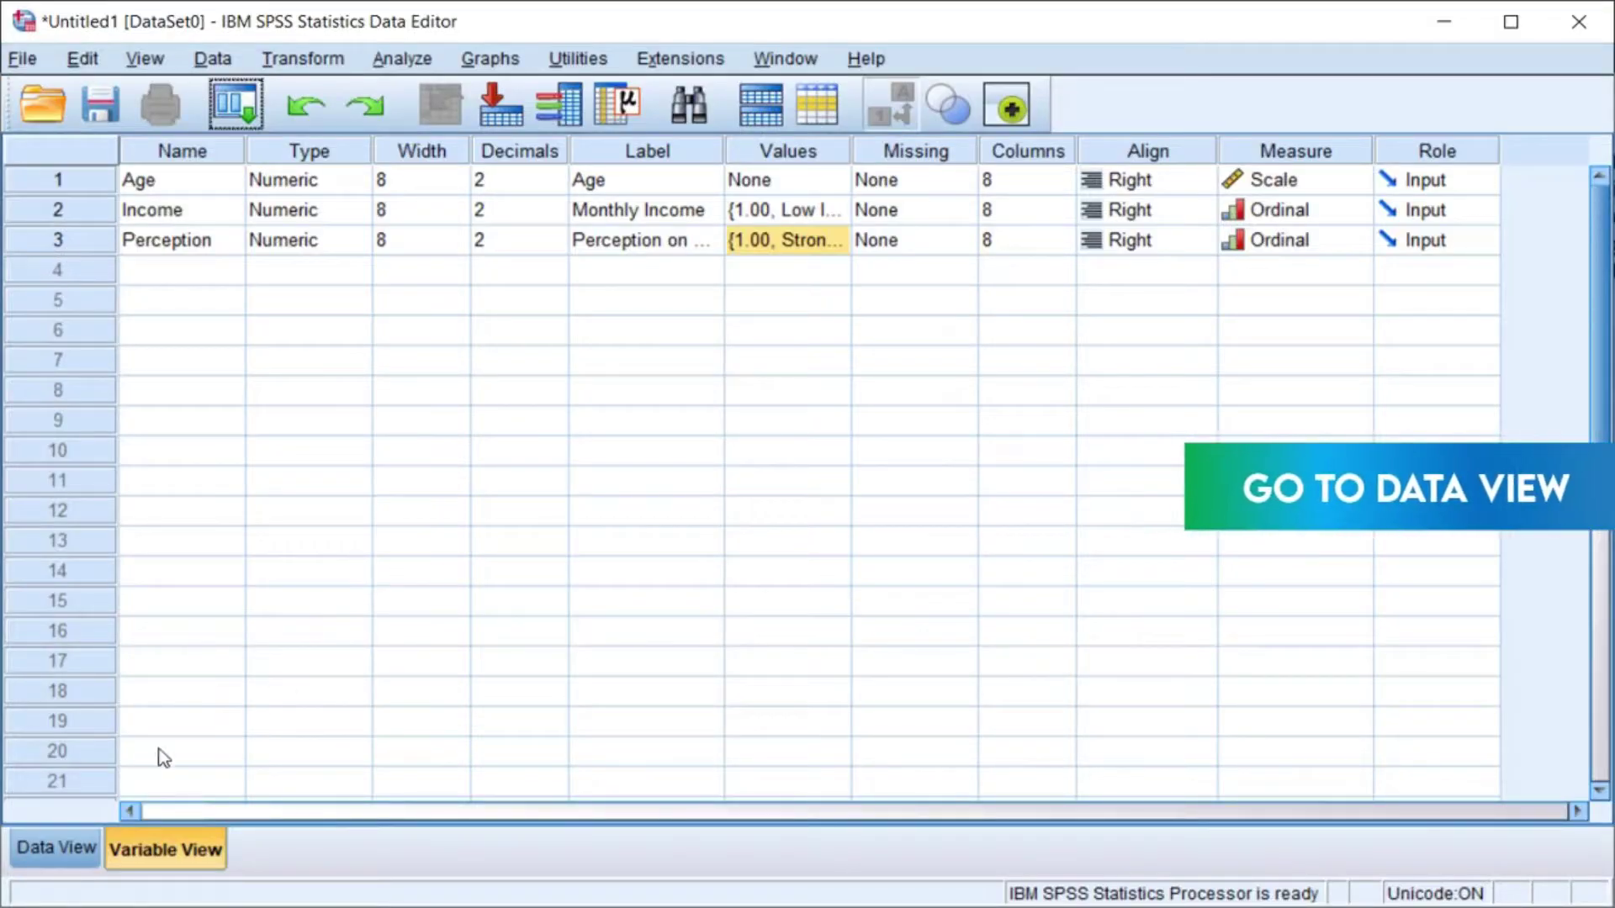
# Paste the copied values into SPSS's data view starting at row 1 of Age, and widen the Income and Perception columns to fit.
pyautogui.click(47, 848)
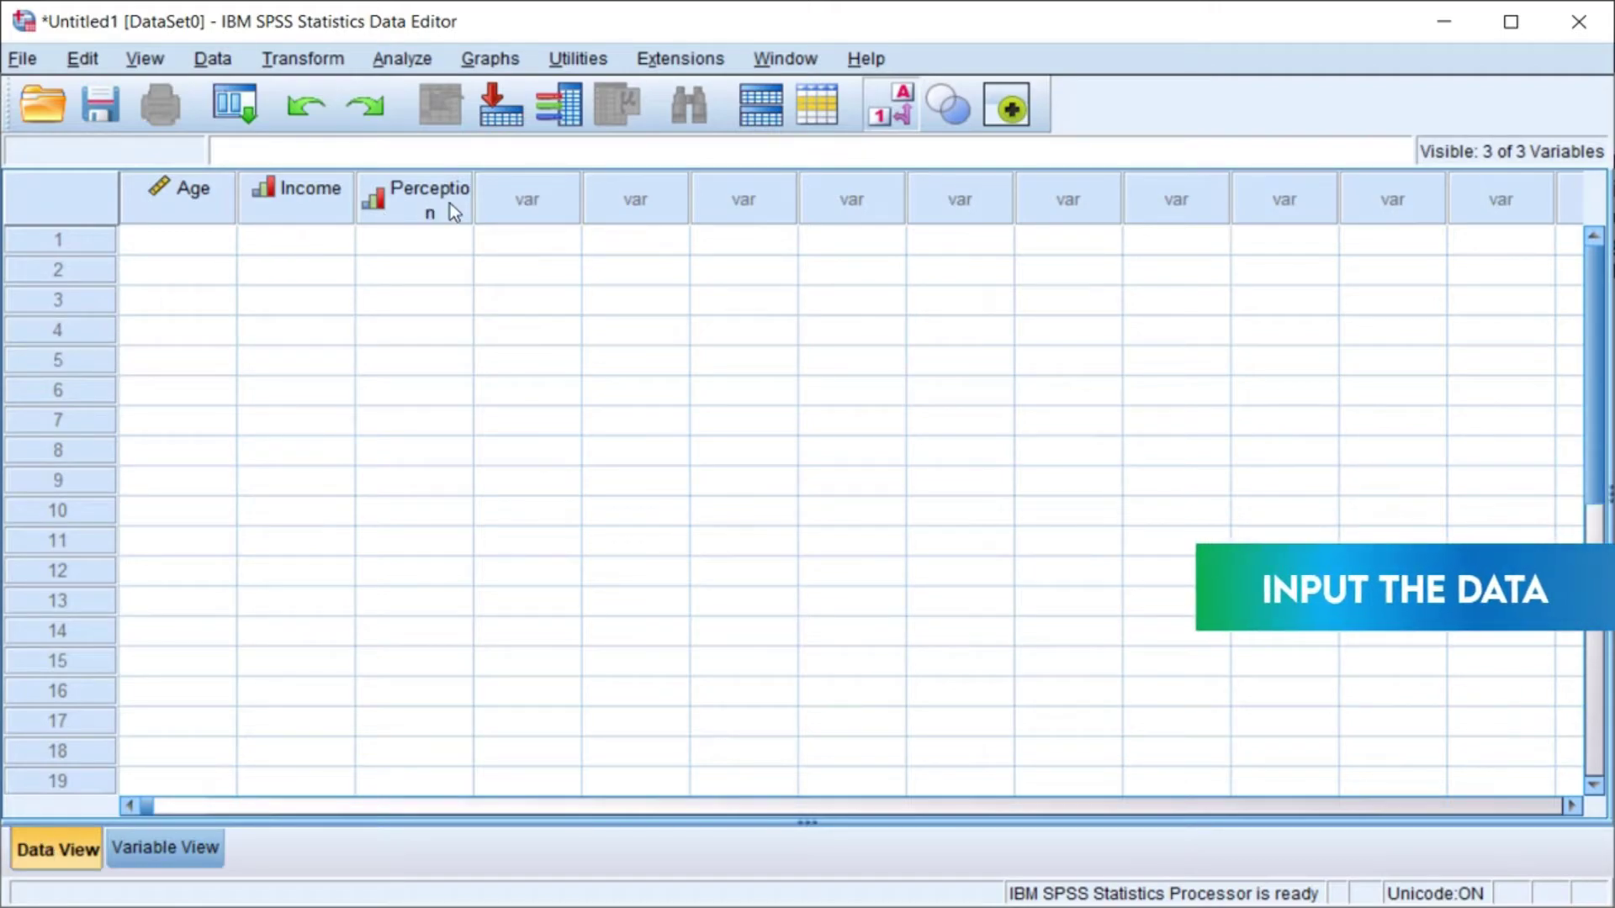
pyautogui.doubleClick(473, 195)
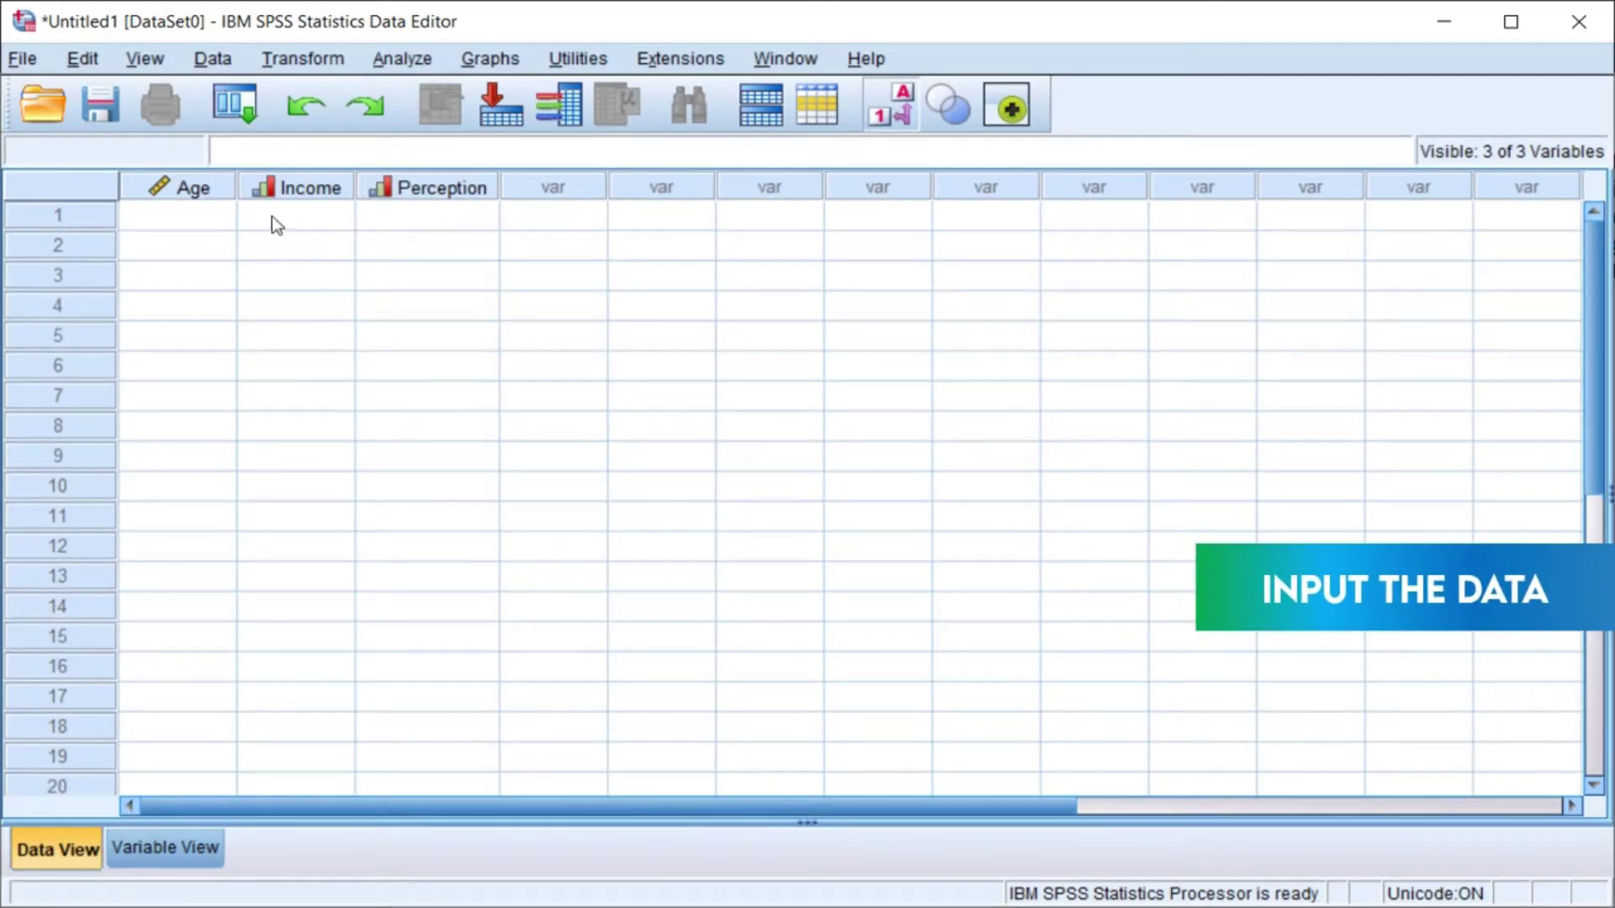
pyautogui.click(229, 222)
pyautogui.rightClick(224, 213)
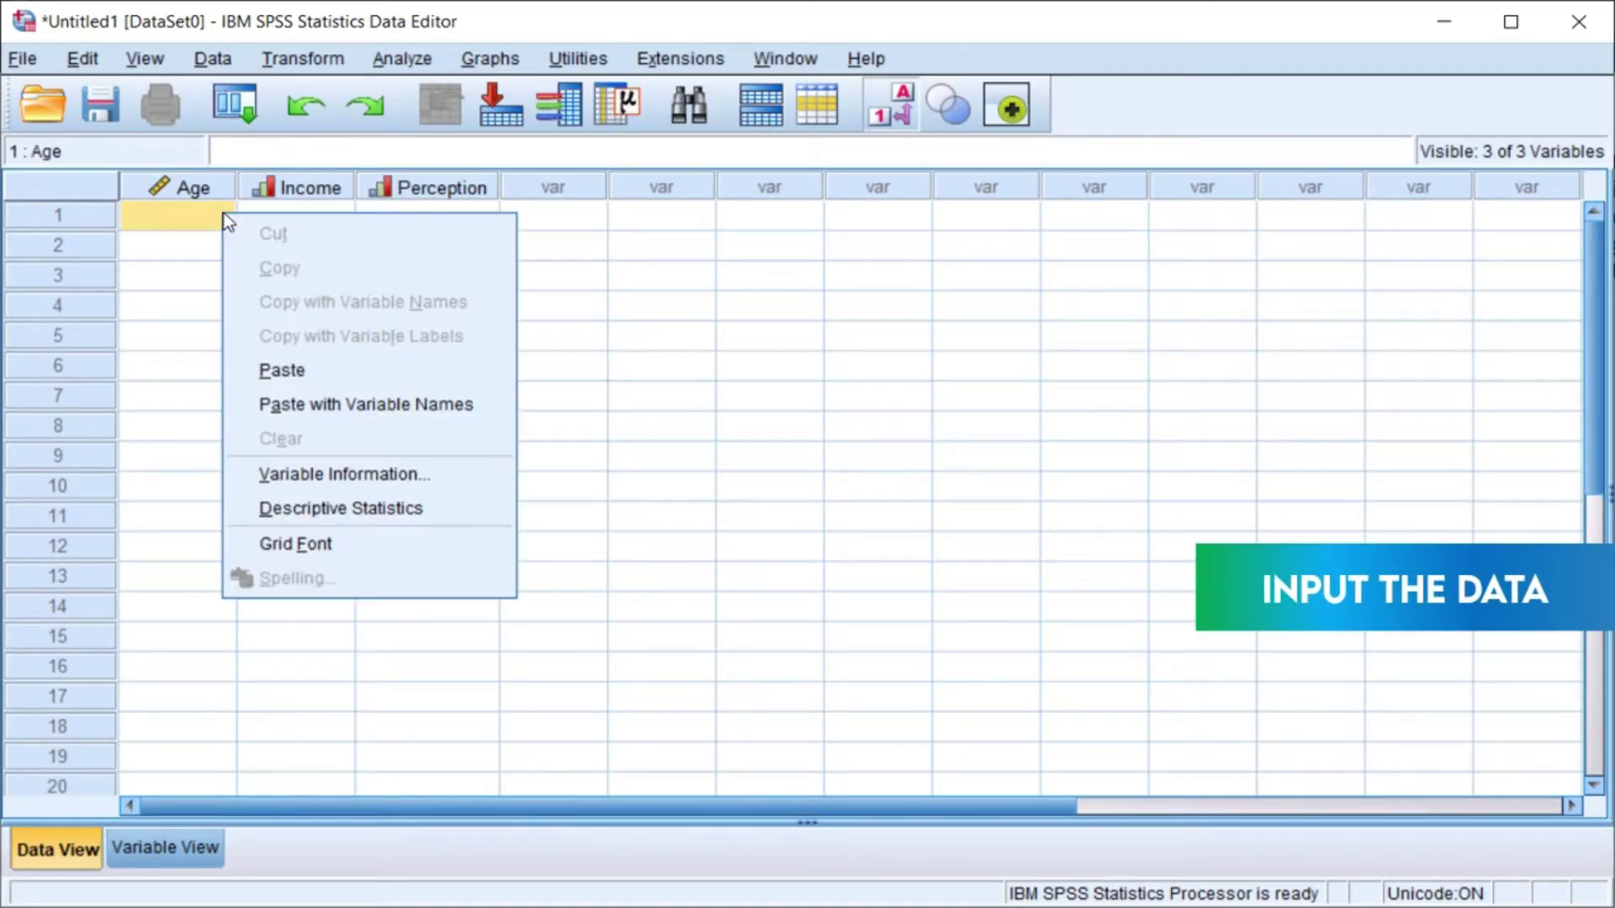
pyautogui.click(291, 377)
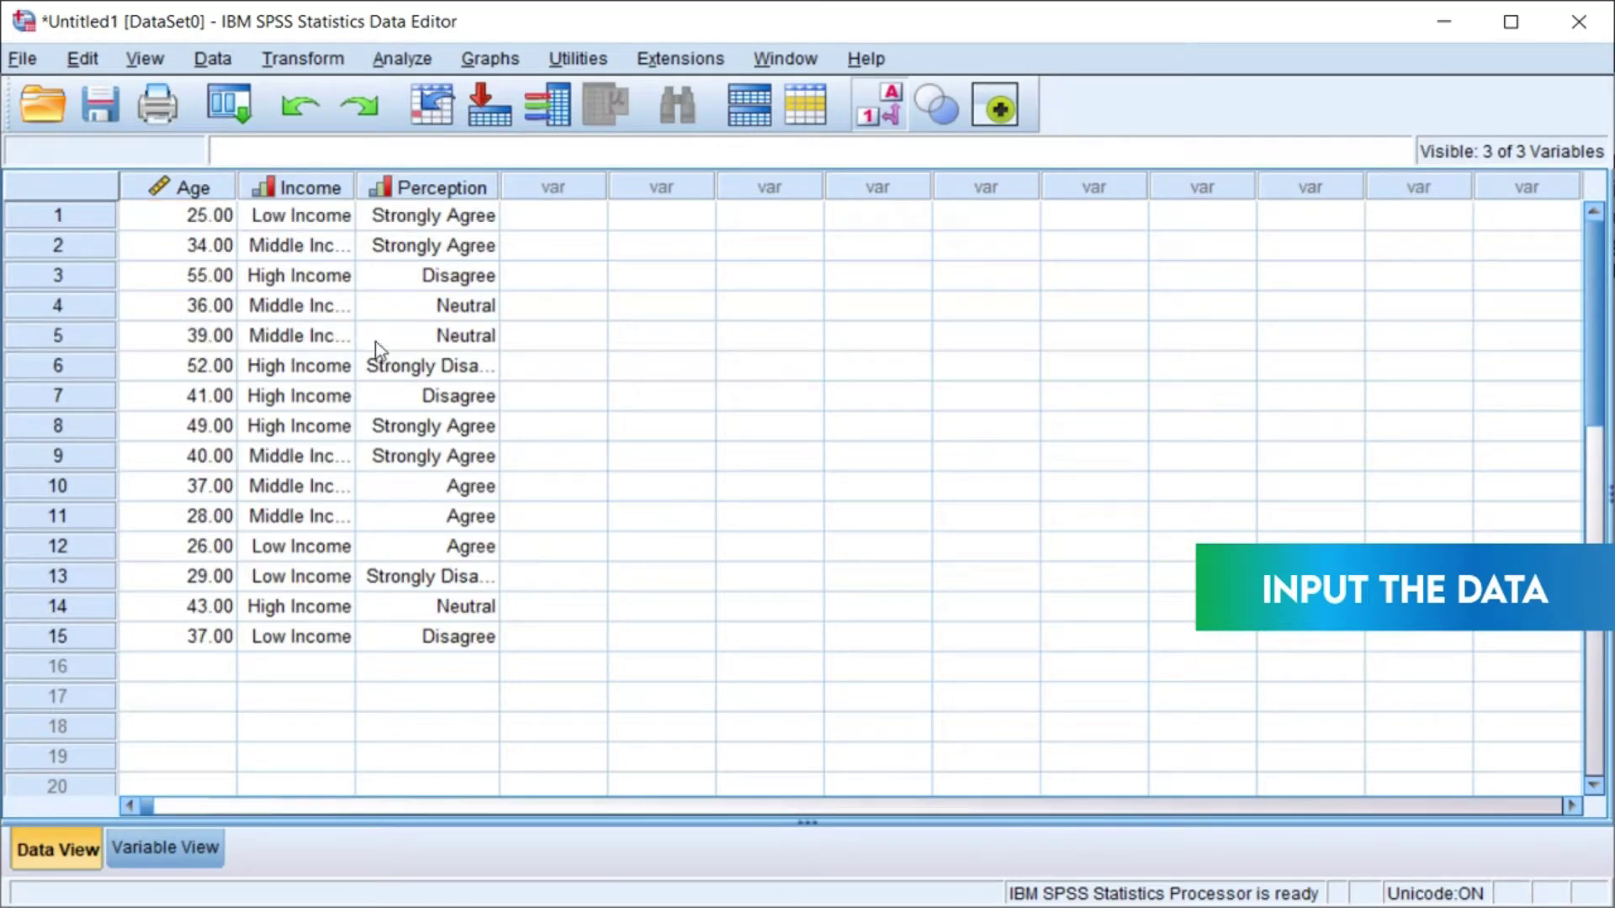
pyautogui.moveTo(355, 181); pyautogui.dragTo(395, 182)
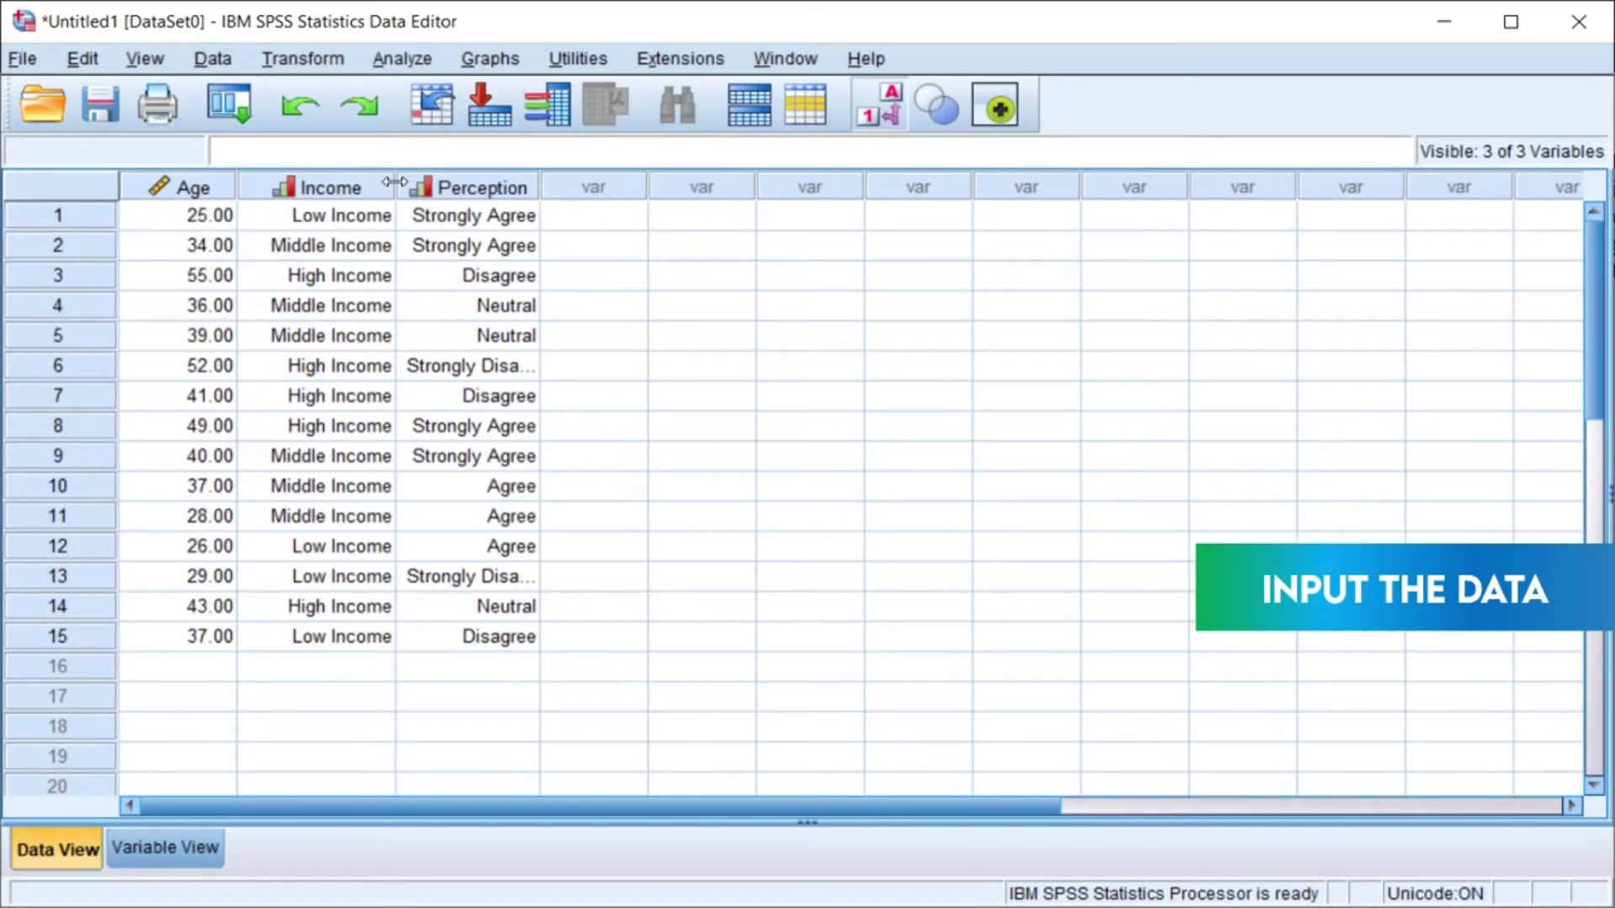
pyautogui.moveTo(538, 181); pyautogui.dragTo(564, 181)
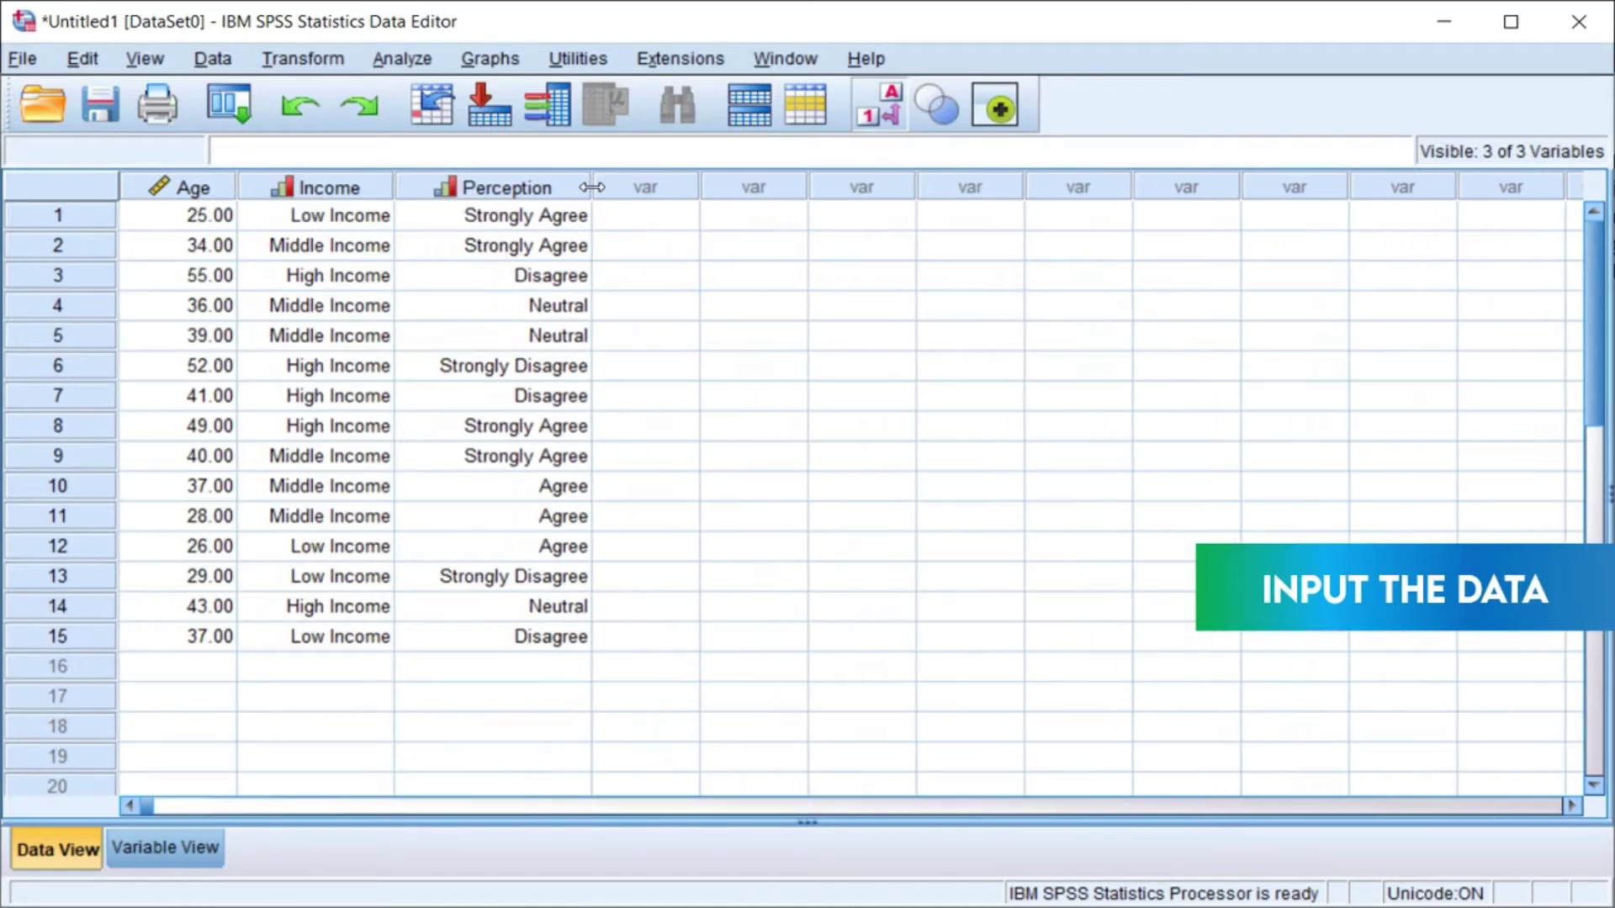
# Open a bivariate correlation analysis and add Age, Monthly Income and Perception as the variables to test.
pyautogui.click(409, 60)
pyautogui.moveTo(461, 126)
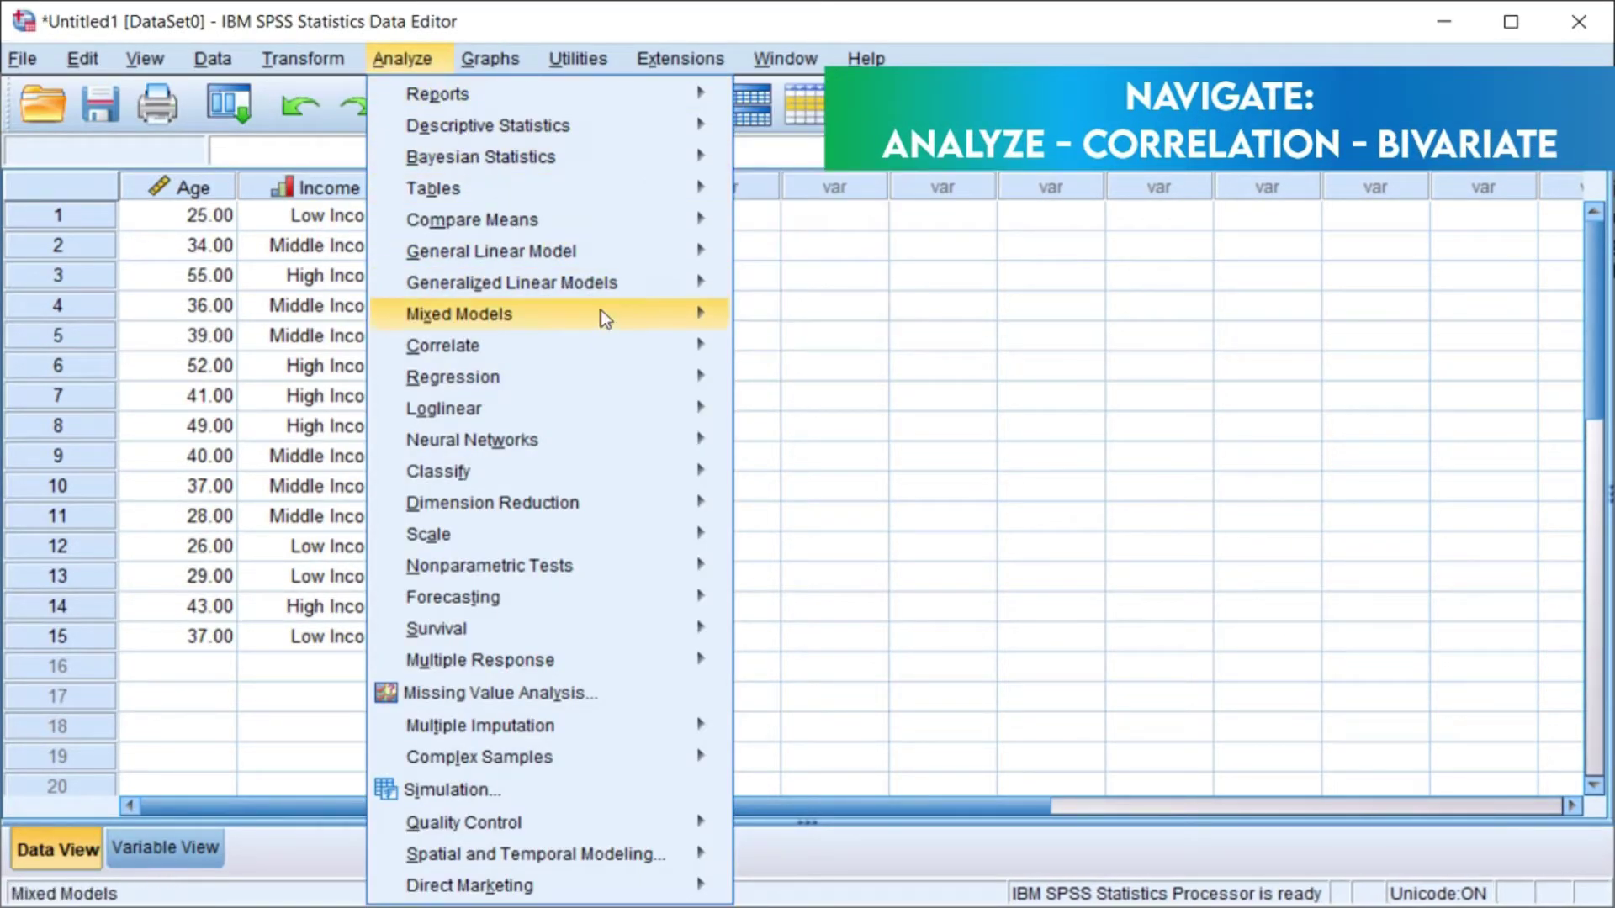
pyautogui.moveTo(626, 340)
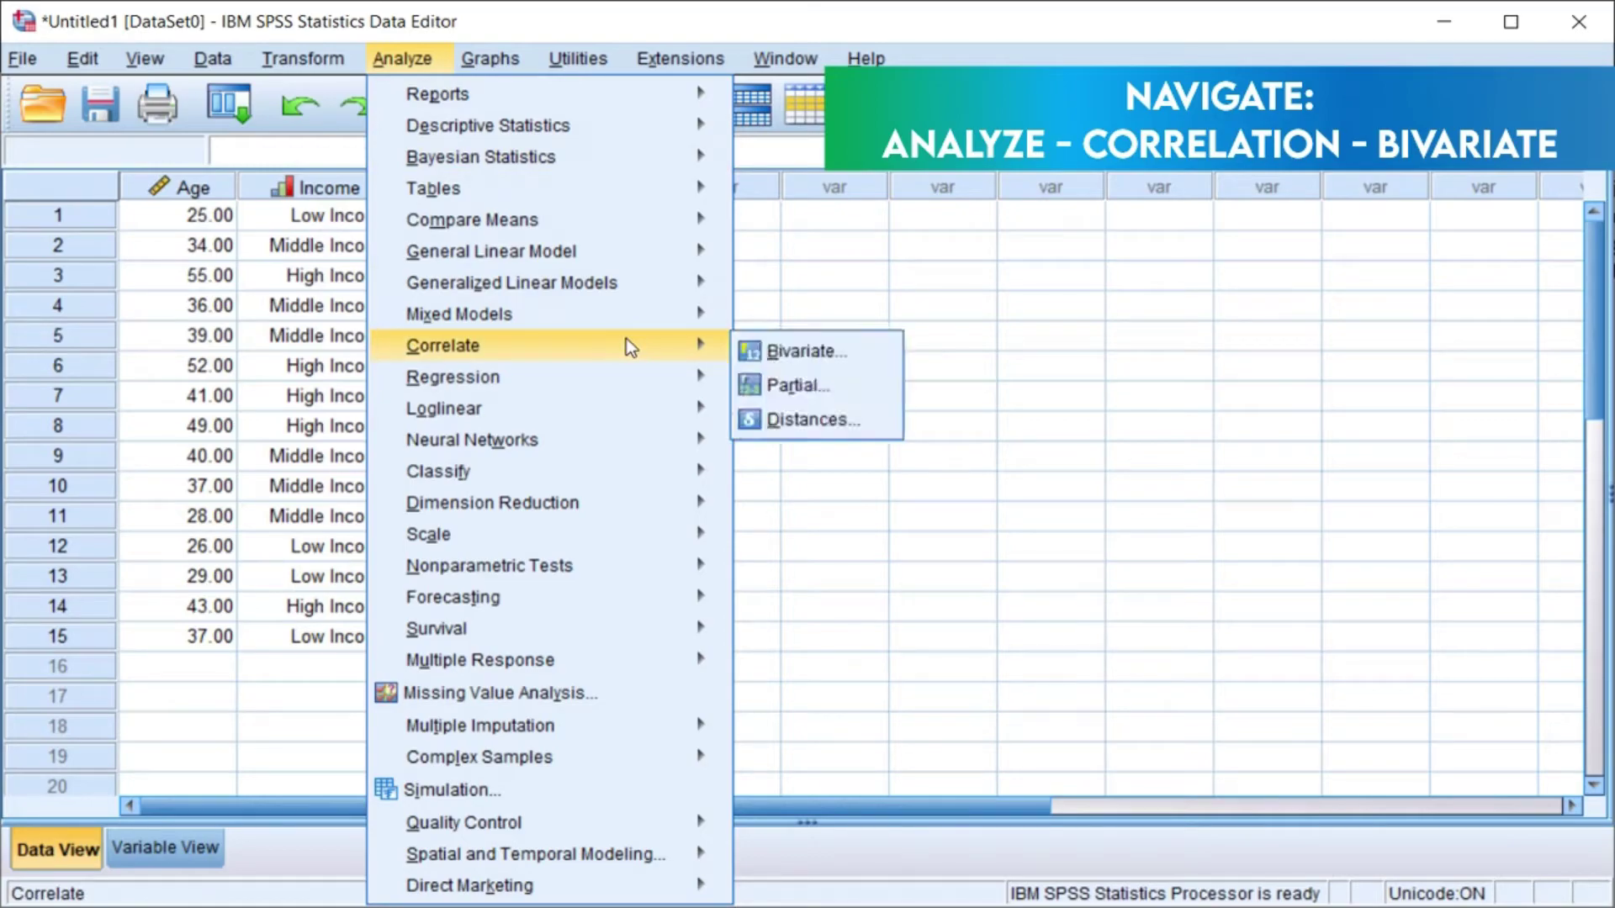
pyautogui.click(844, 352)
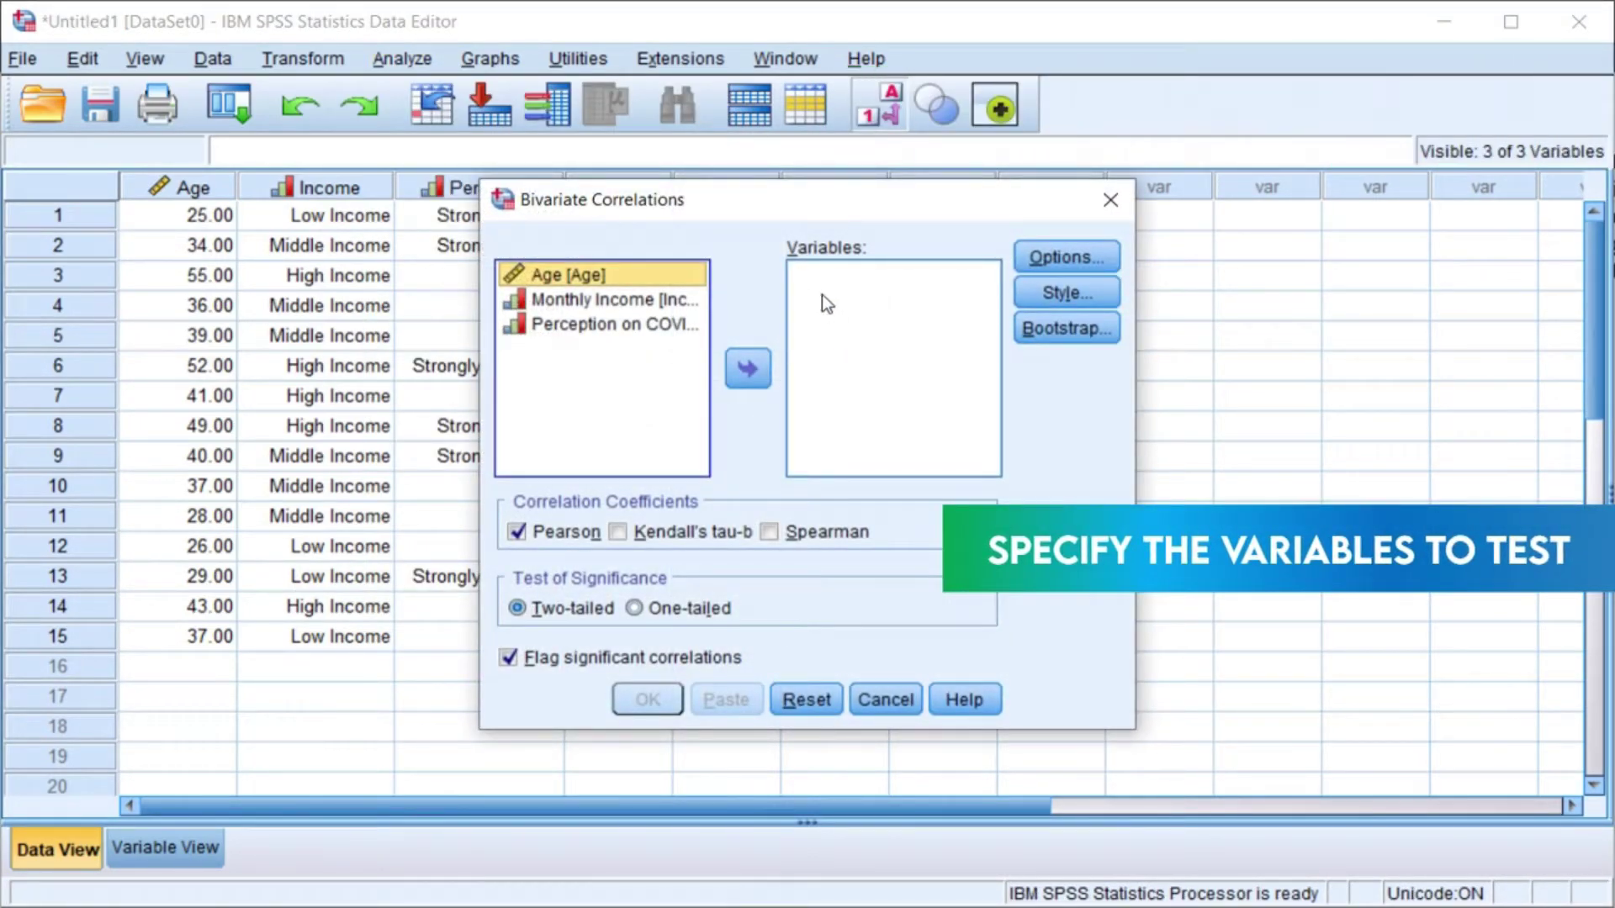
pyautogui.click(748, 370)
pyautogui.click(631, 282)
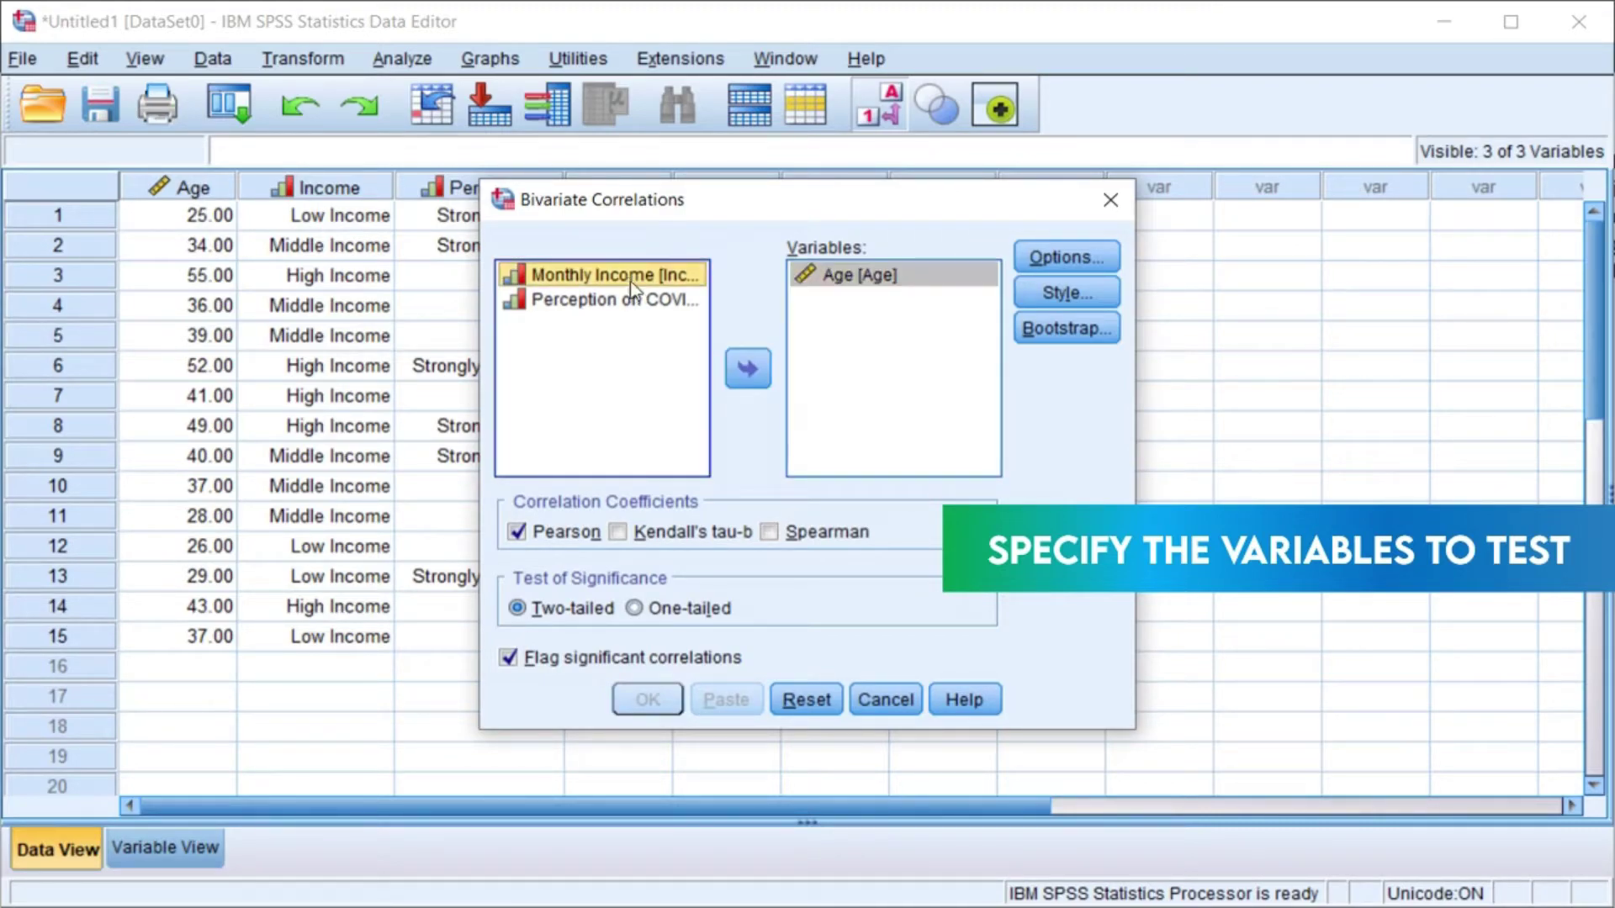
pyautogui.click(746, 371)
pyautogui.click(652, 276)
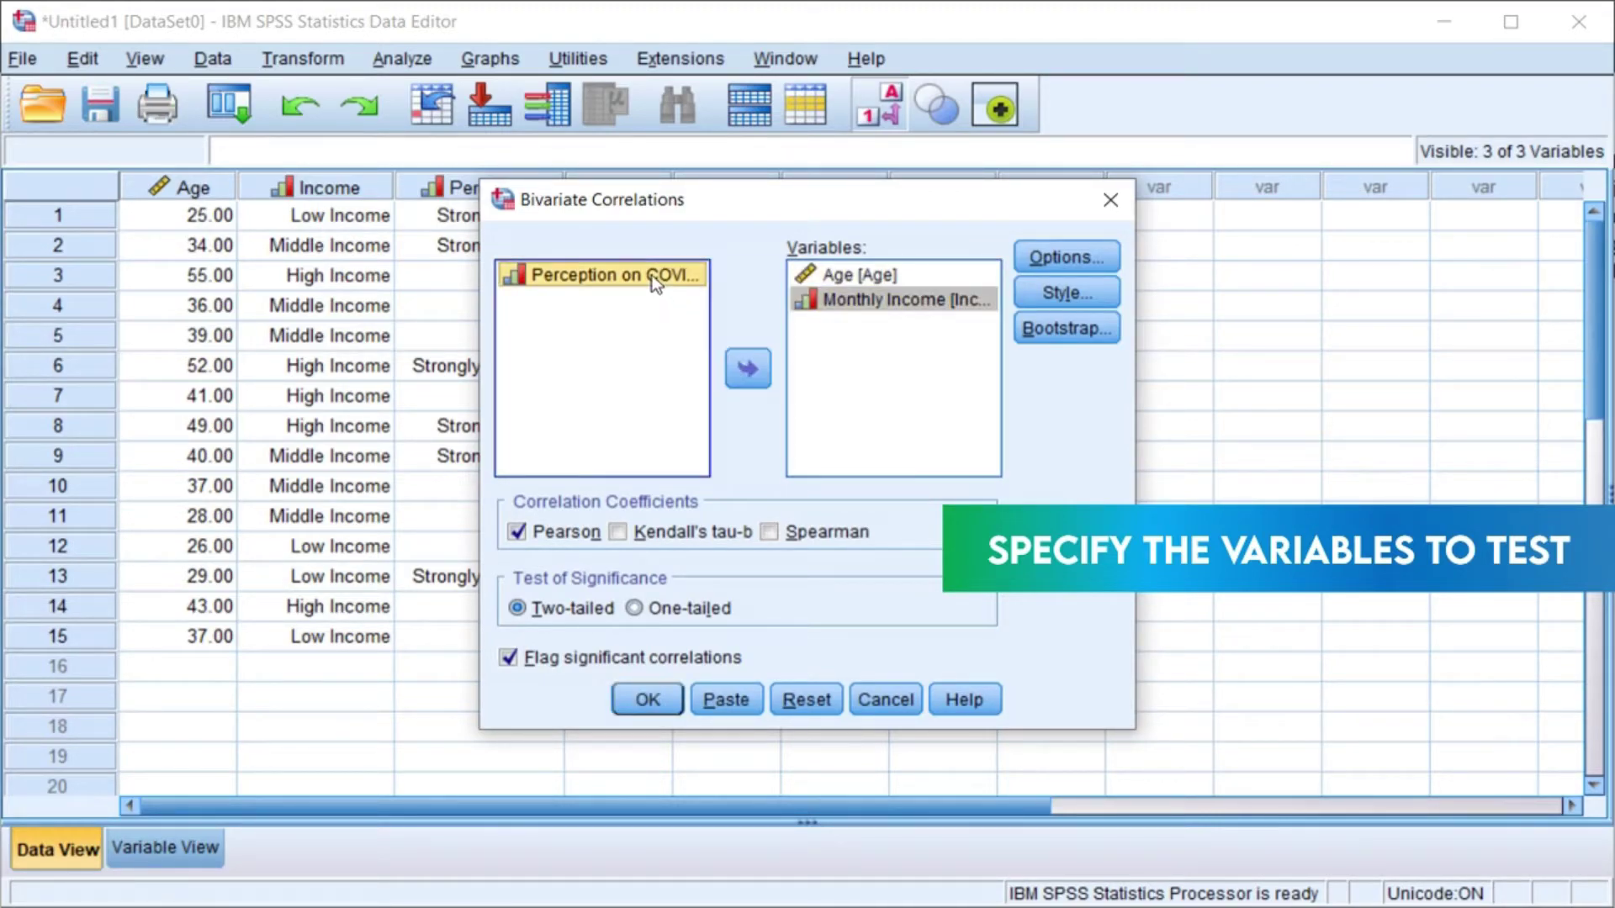
pyautogui.click(739, 373)
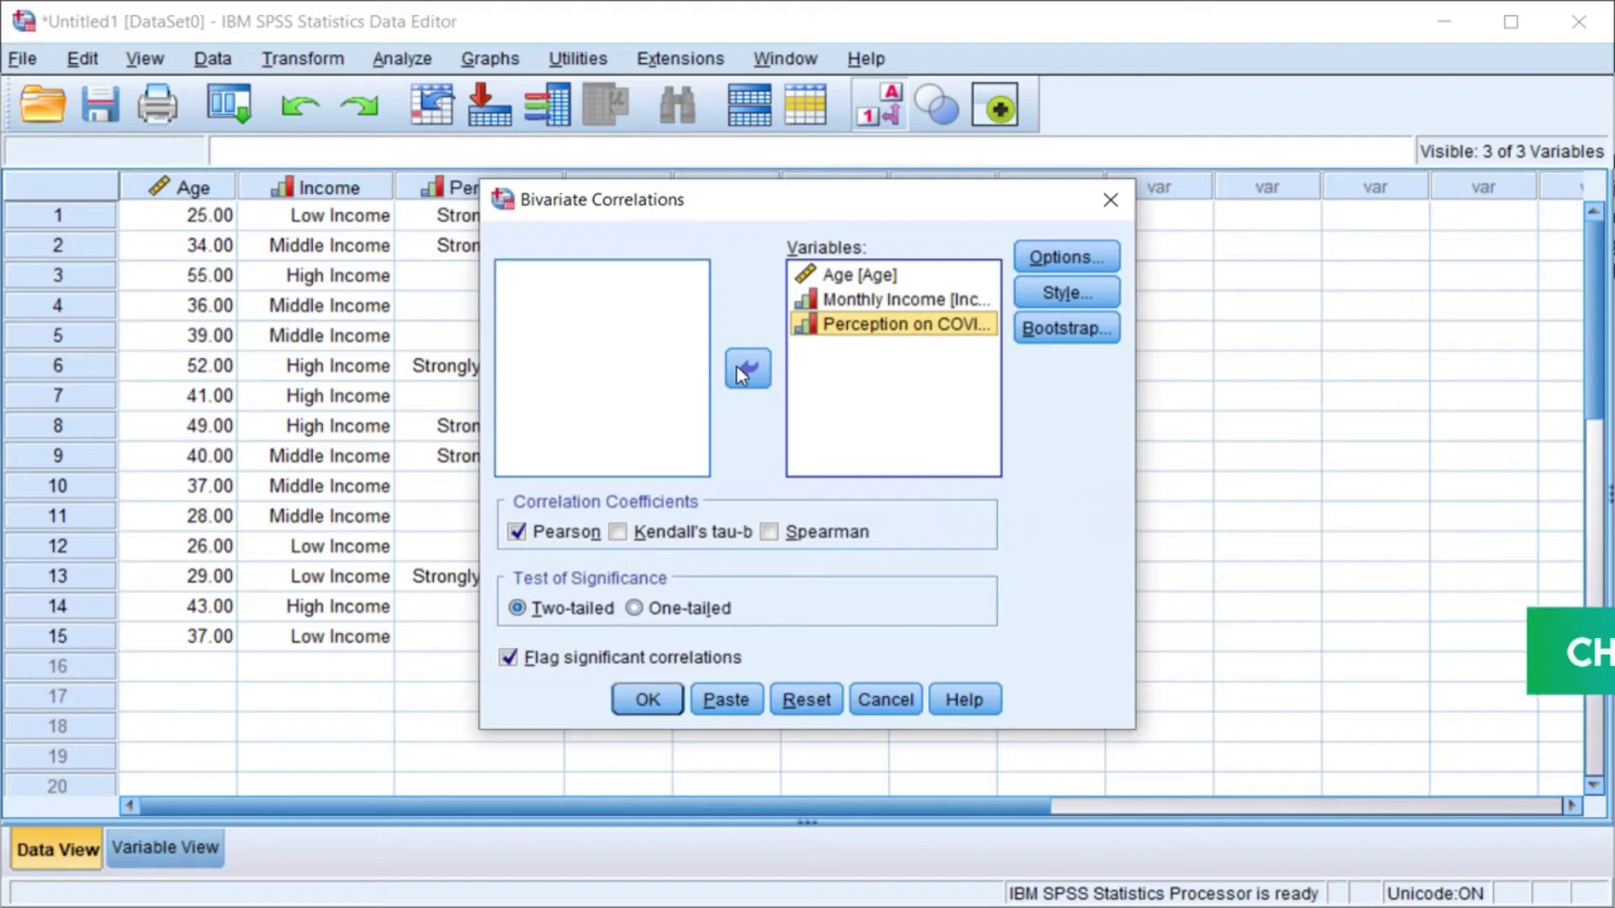
# Select Kendall's tau-b instead of Pearson, with significant correlations flagged, and run the two-tailed correlation.
pyautogui.click(620, 534)
pyautogui.click(516, 533)
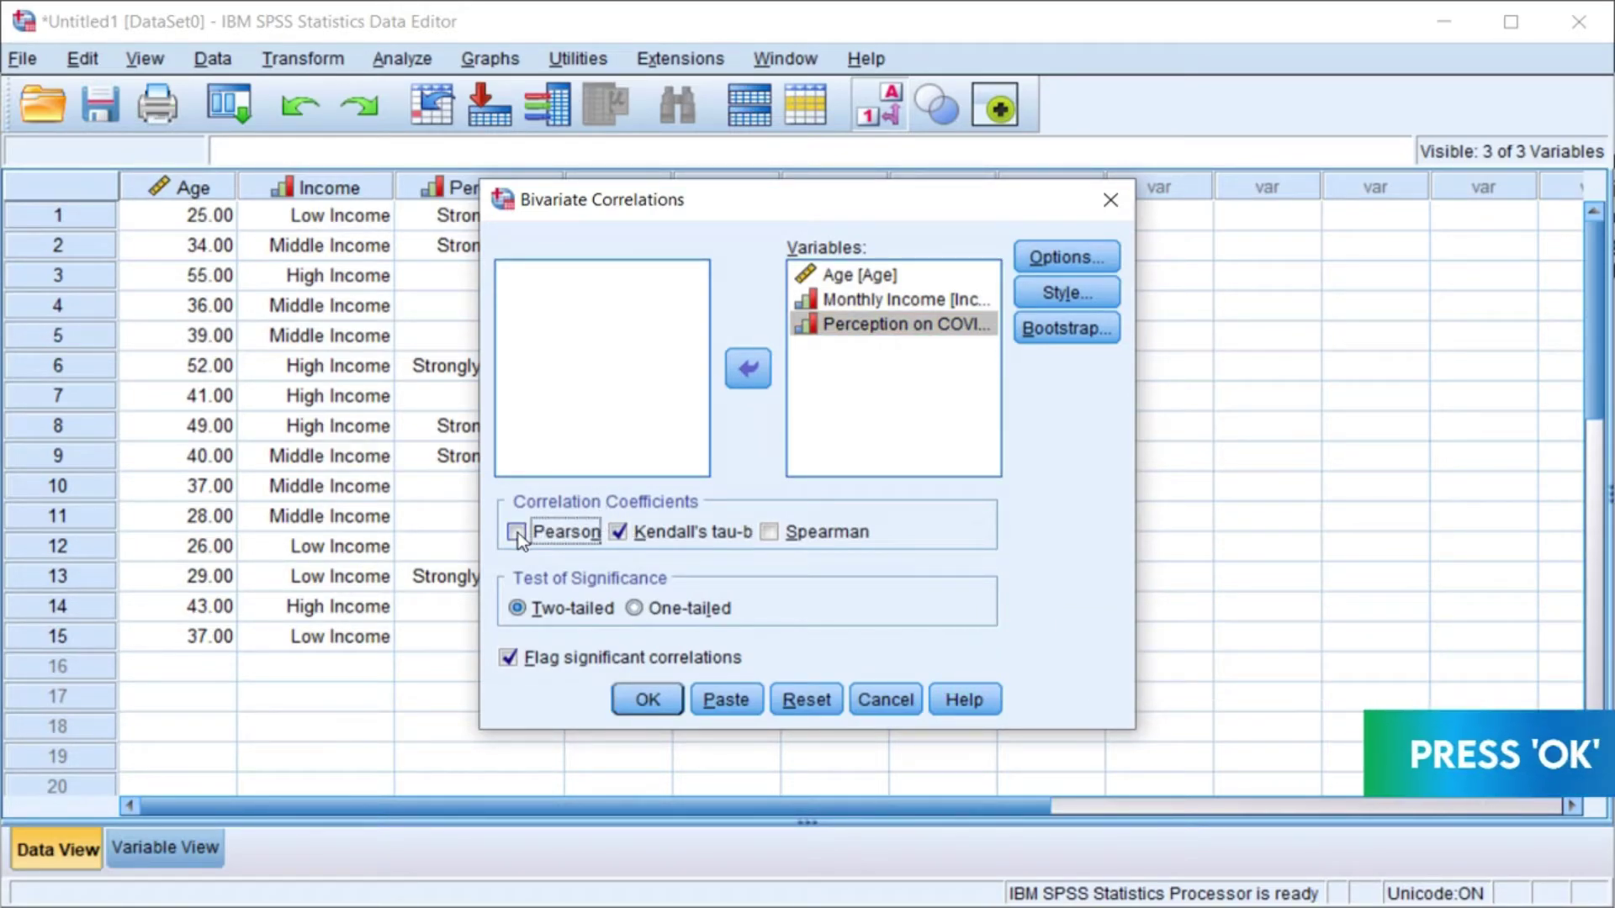
pyautogui.click(509, 657)
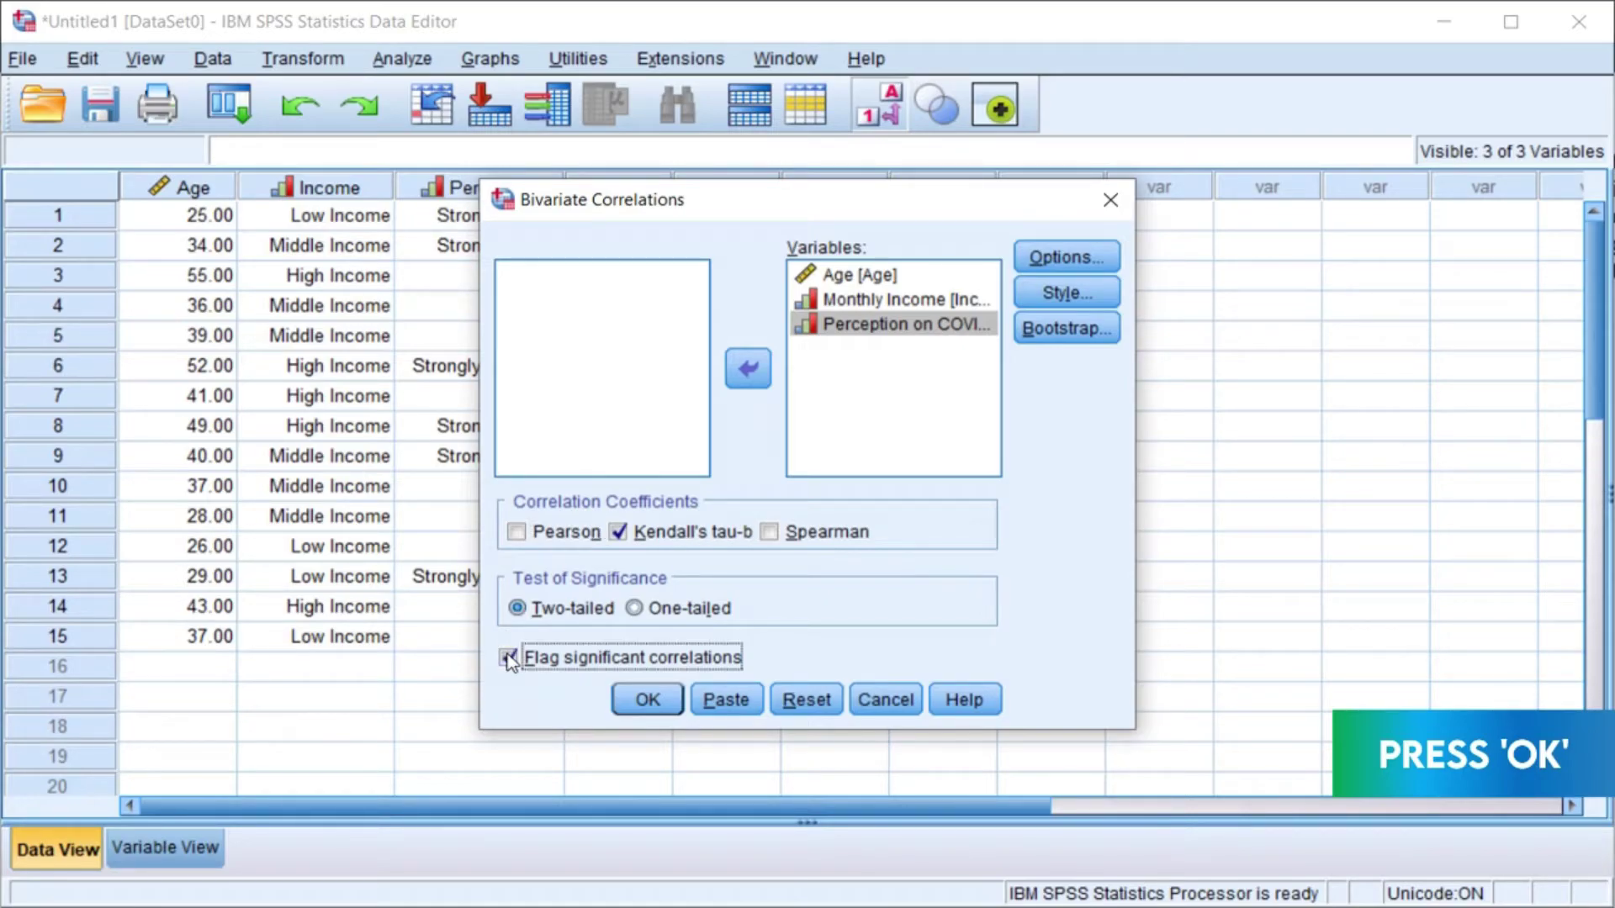
pyautogui.click(648, 700)
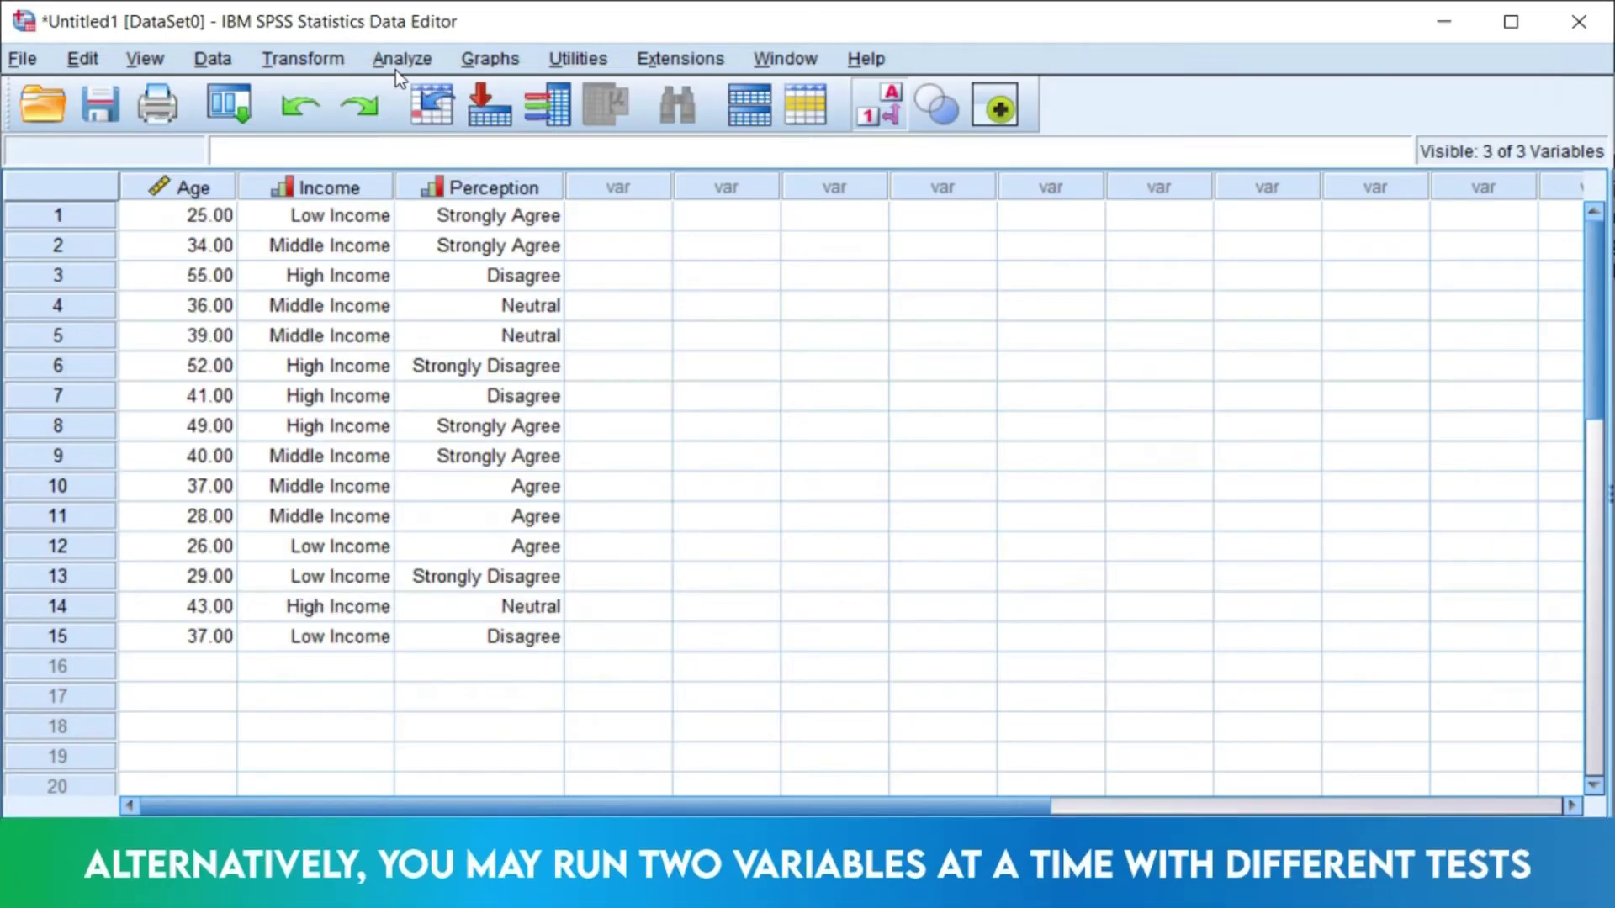
# Reopen the bivariate correlation setup and remove all three variables from the test list.
pyautogui.click(395, 60)
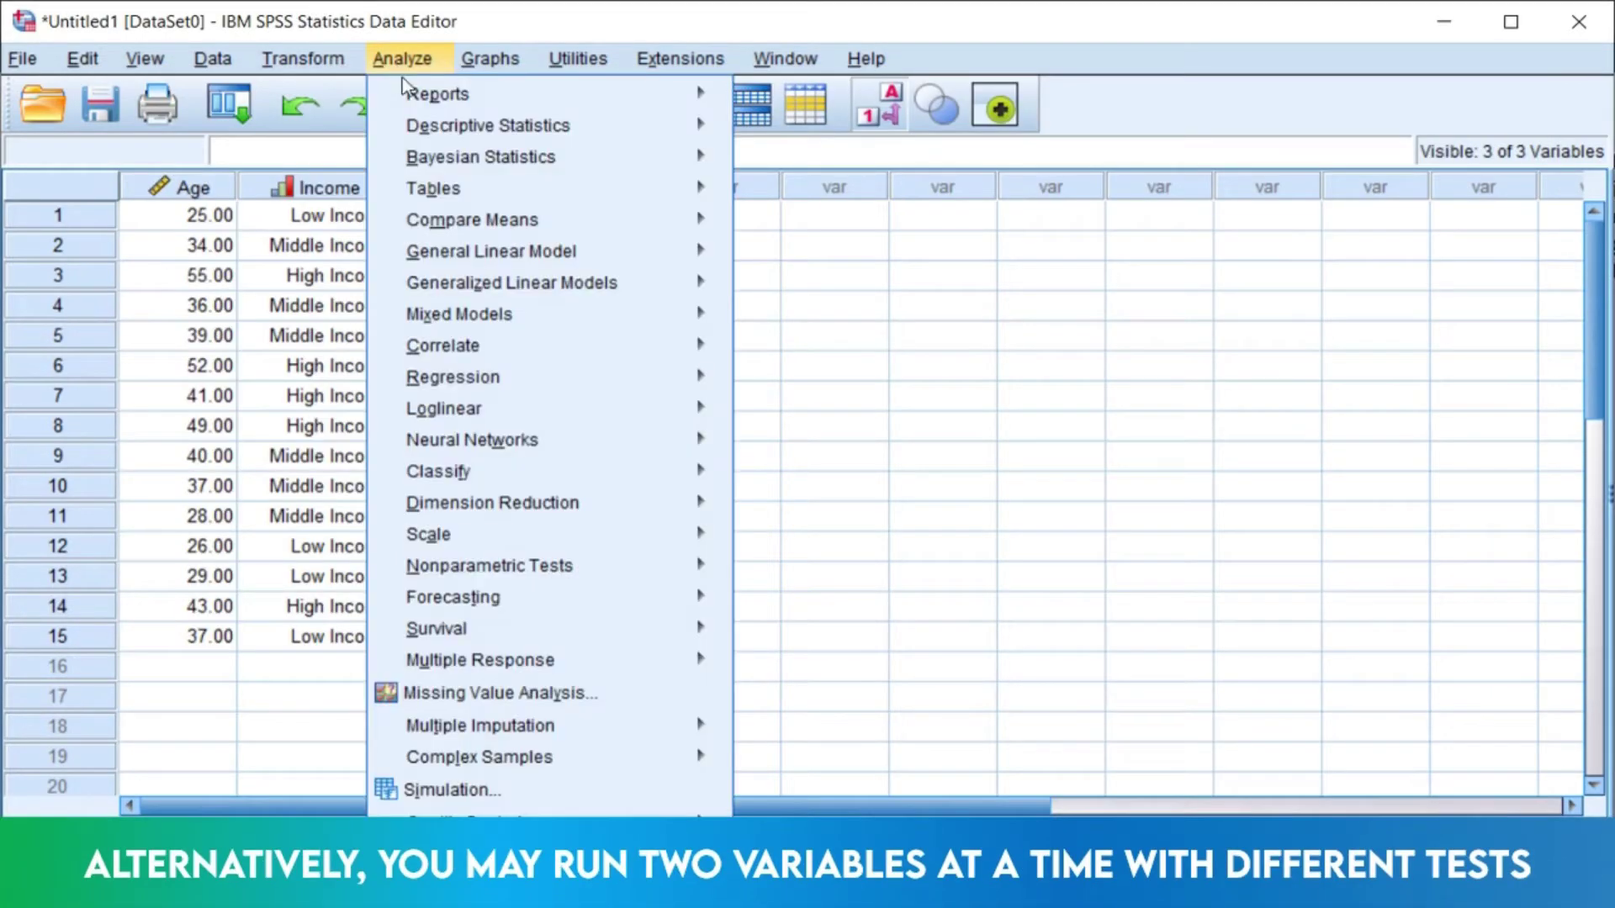
pyautogui.moveTo(513, 346)
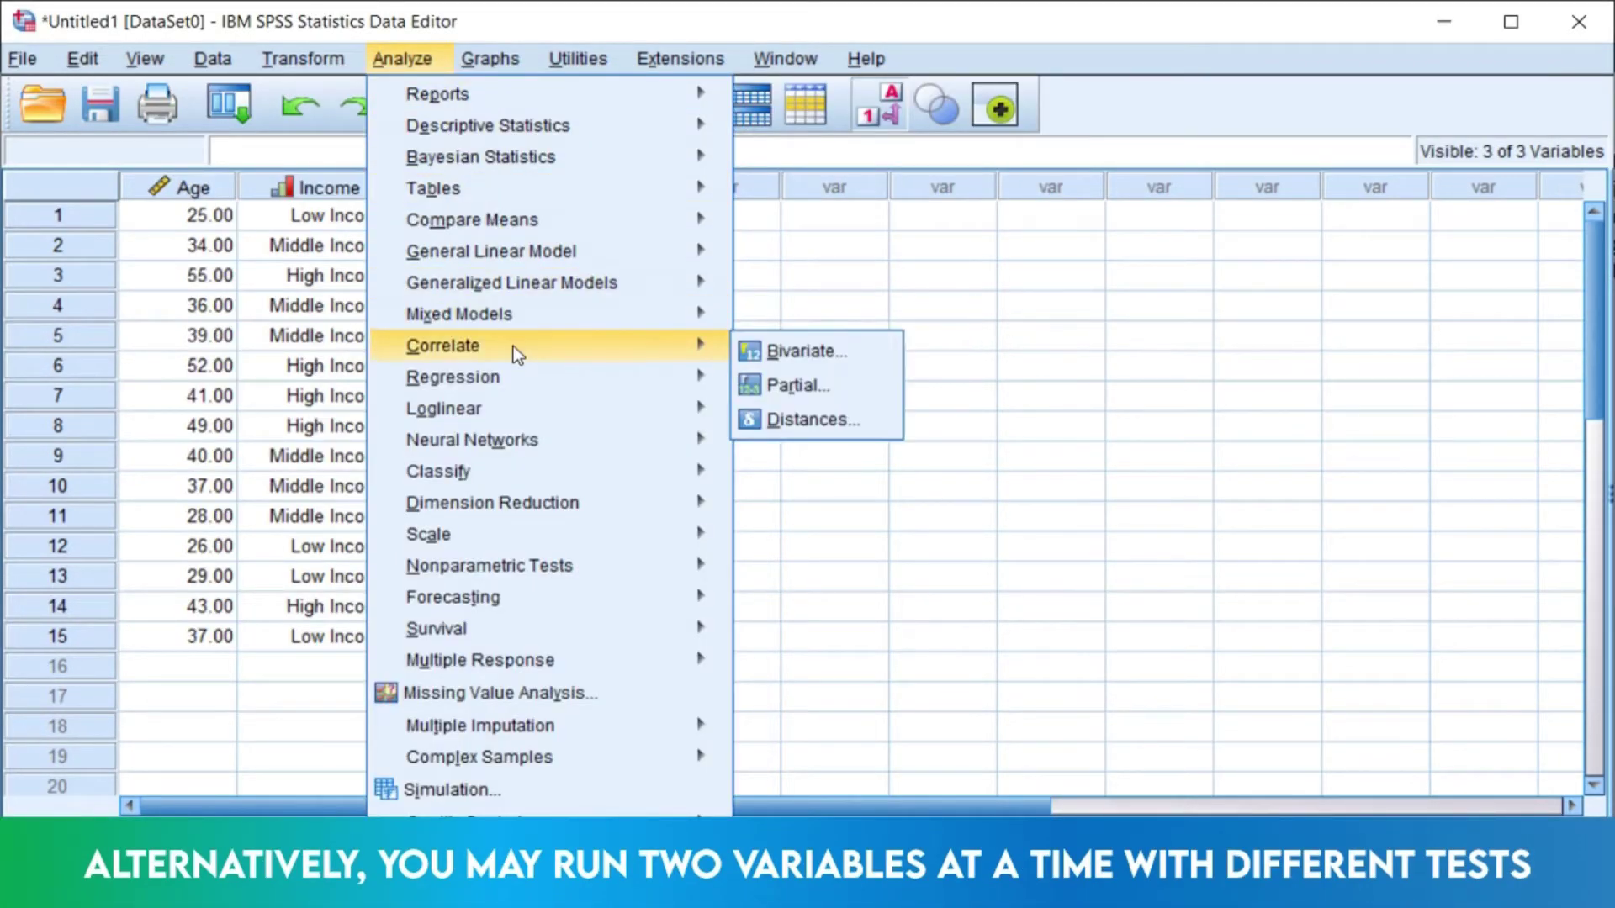
pyautogui.click(802, 353)
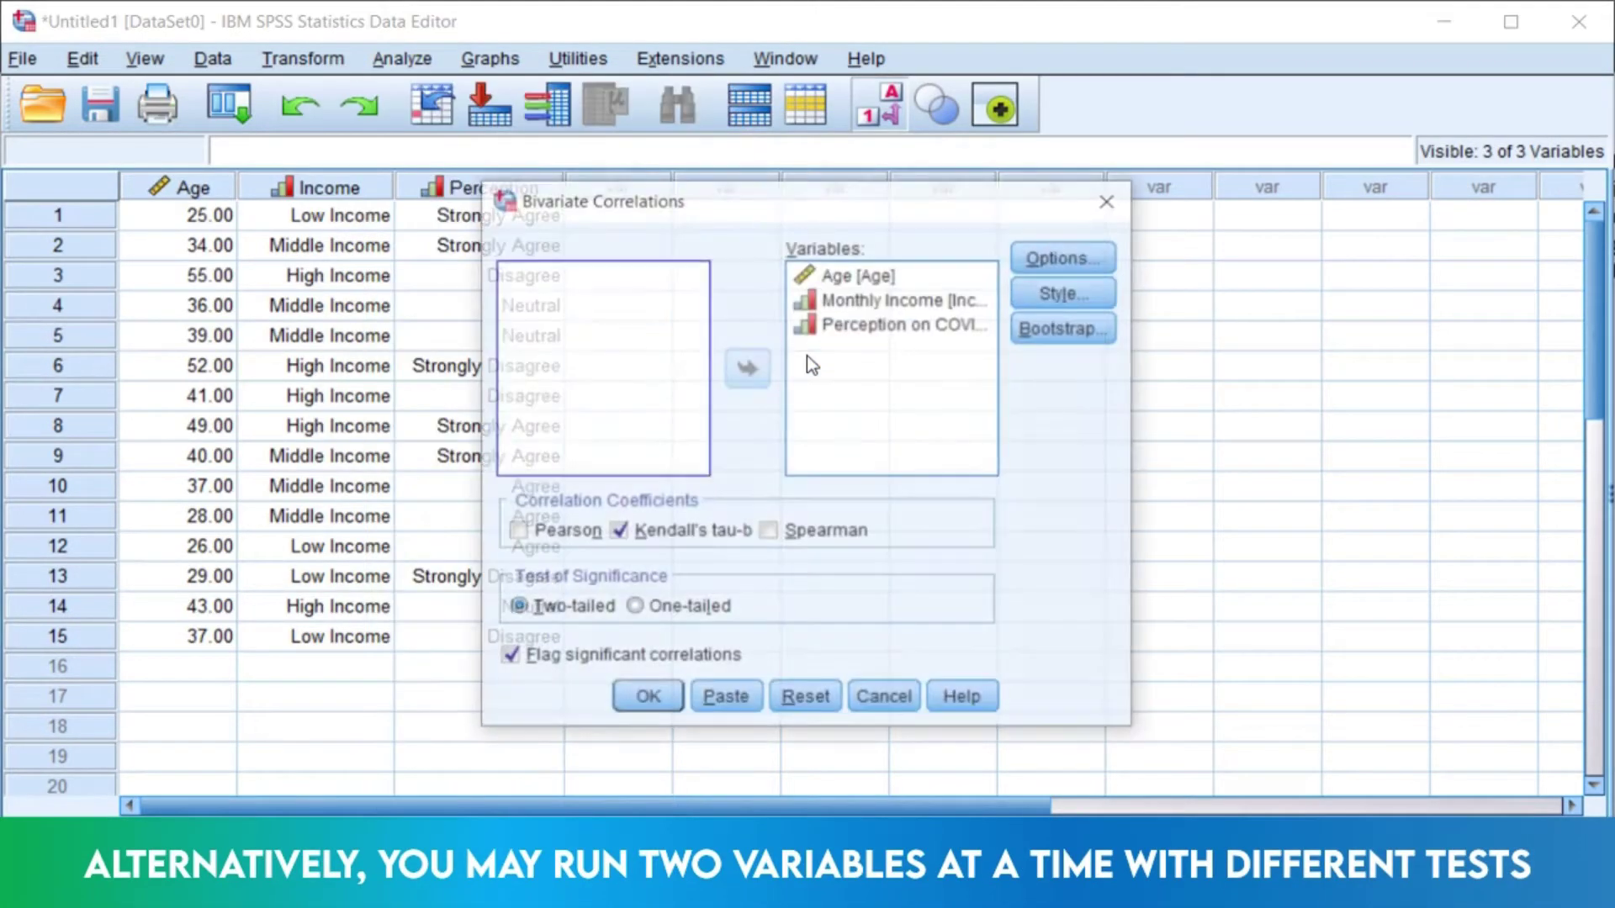
pyautogui.click(851, 300)
pyautogui.click(748, 369)
pyautogui.click(826, 301)
pyautogui.click(747, 369)
pyautogui.click(805, 278)
pyautogui.click(753, 364)
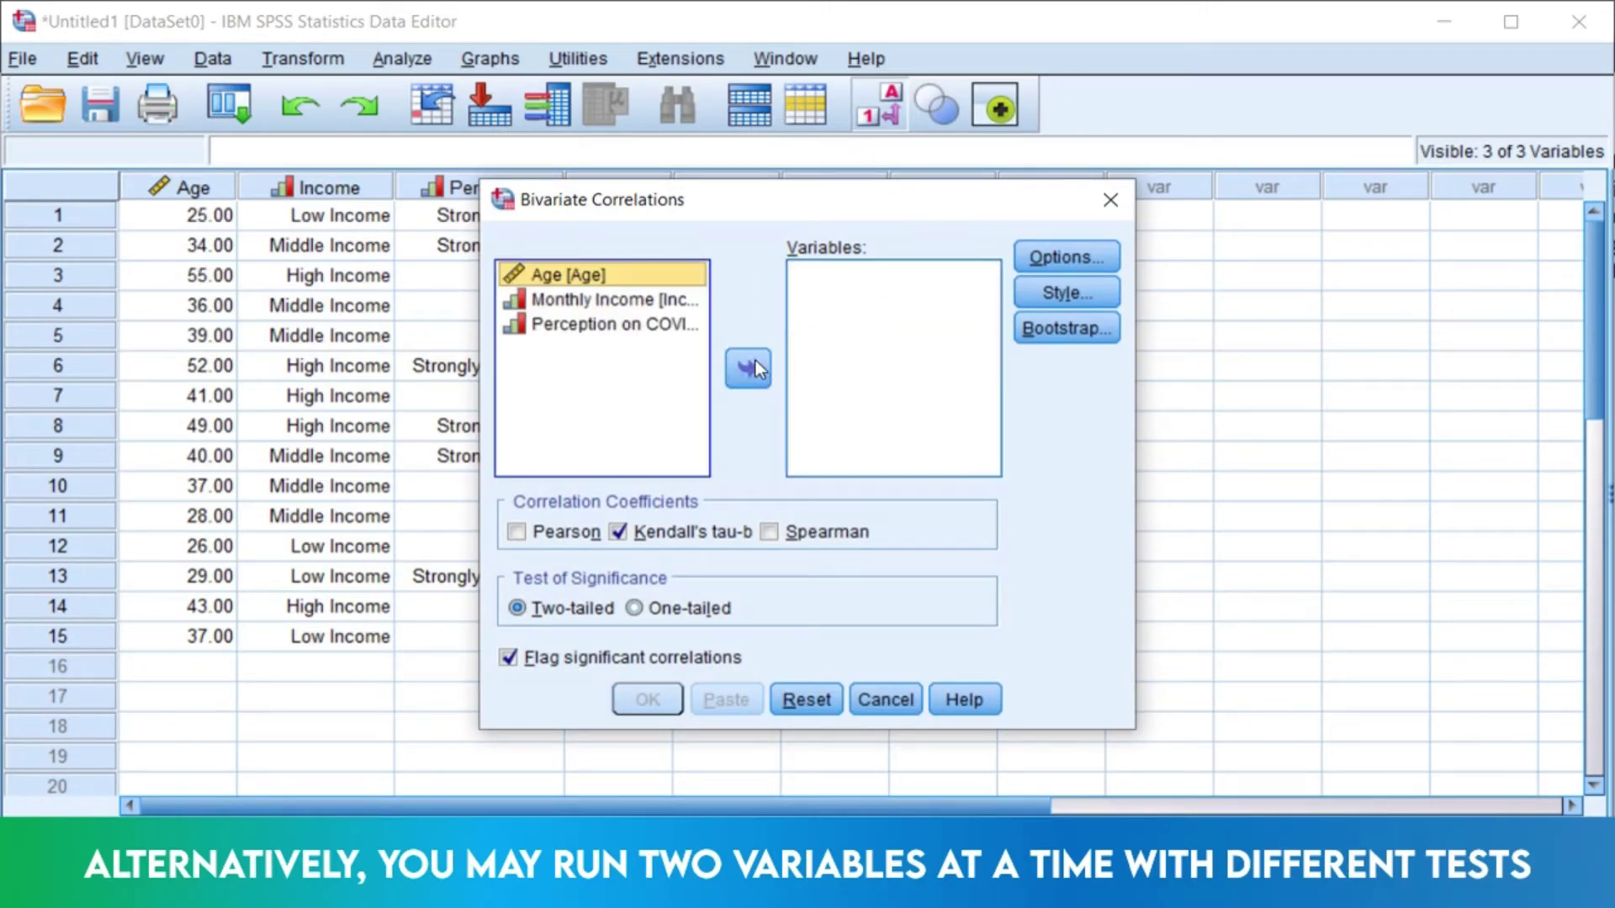
# Add Age and Monthly Income to the test list, select Spearman instead of Kendall's tau-b and run the correlation.
pyautogui.click(757, 379)
pyautogui.click(591, 278)
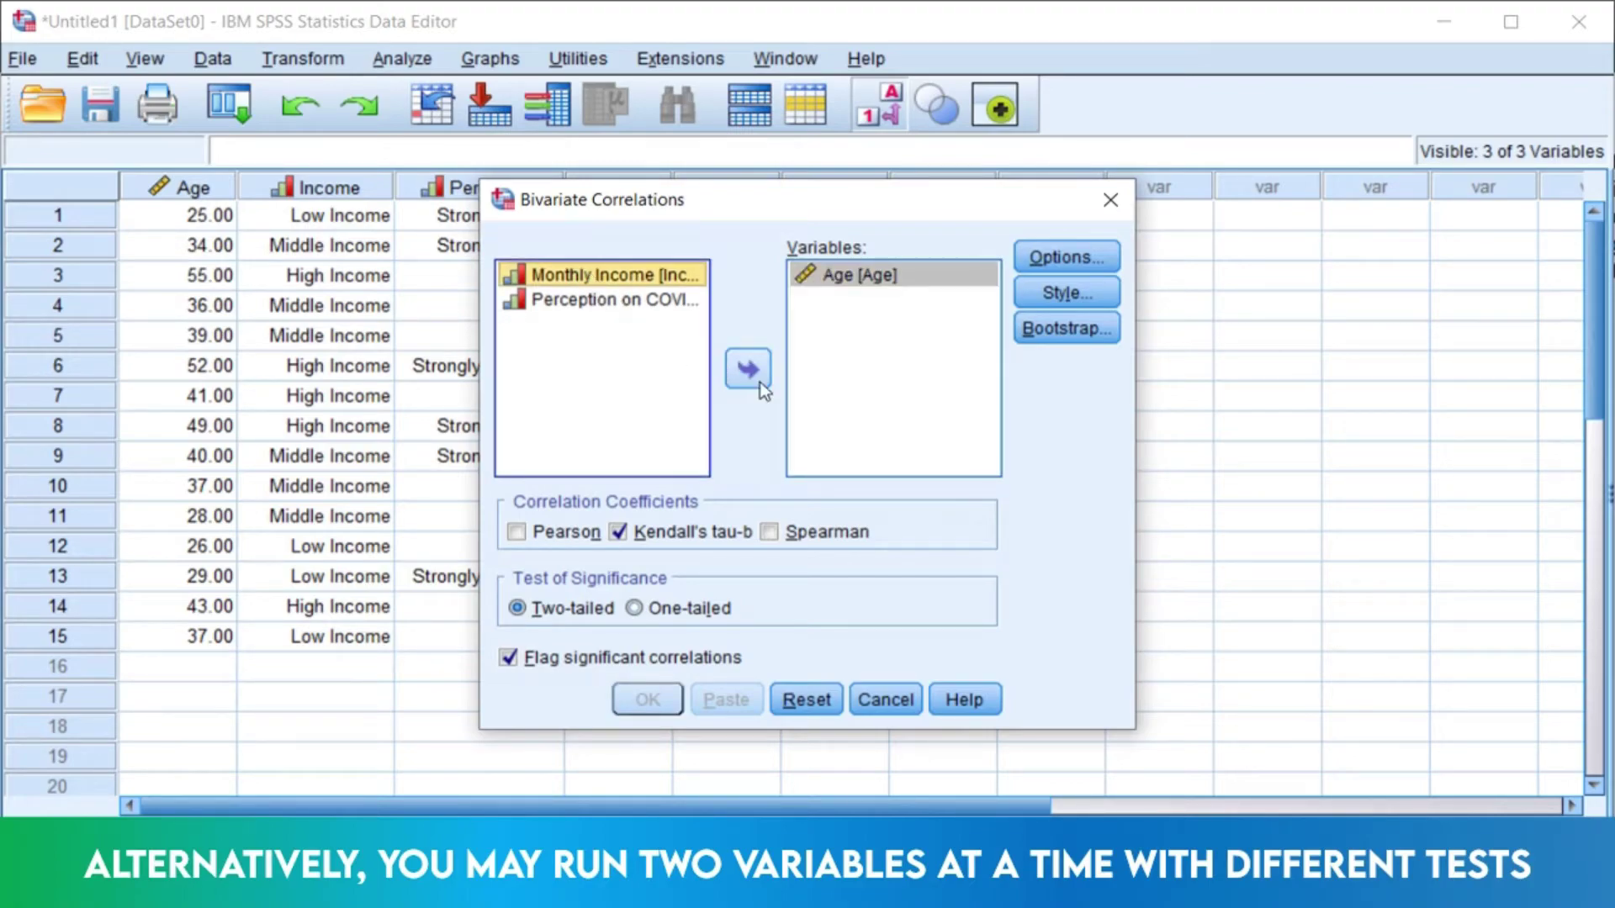
pyautogui.click(757, 368)
pyautogui.click(771, 532)
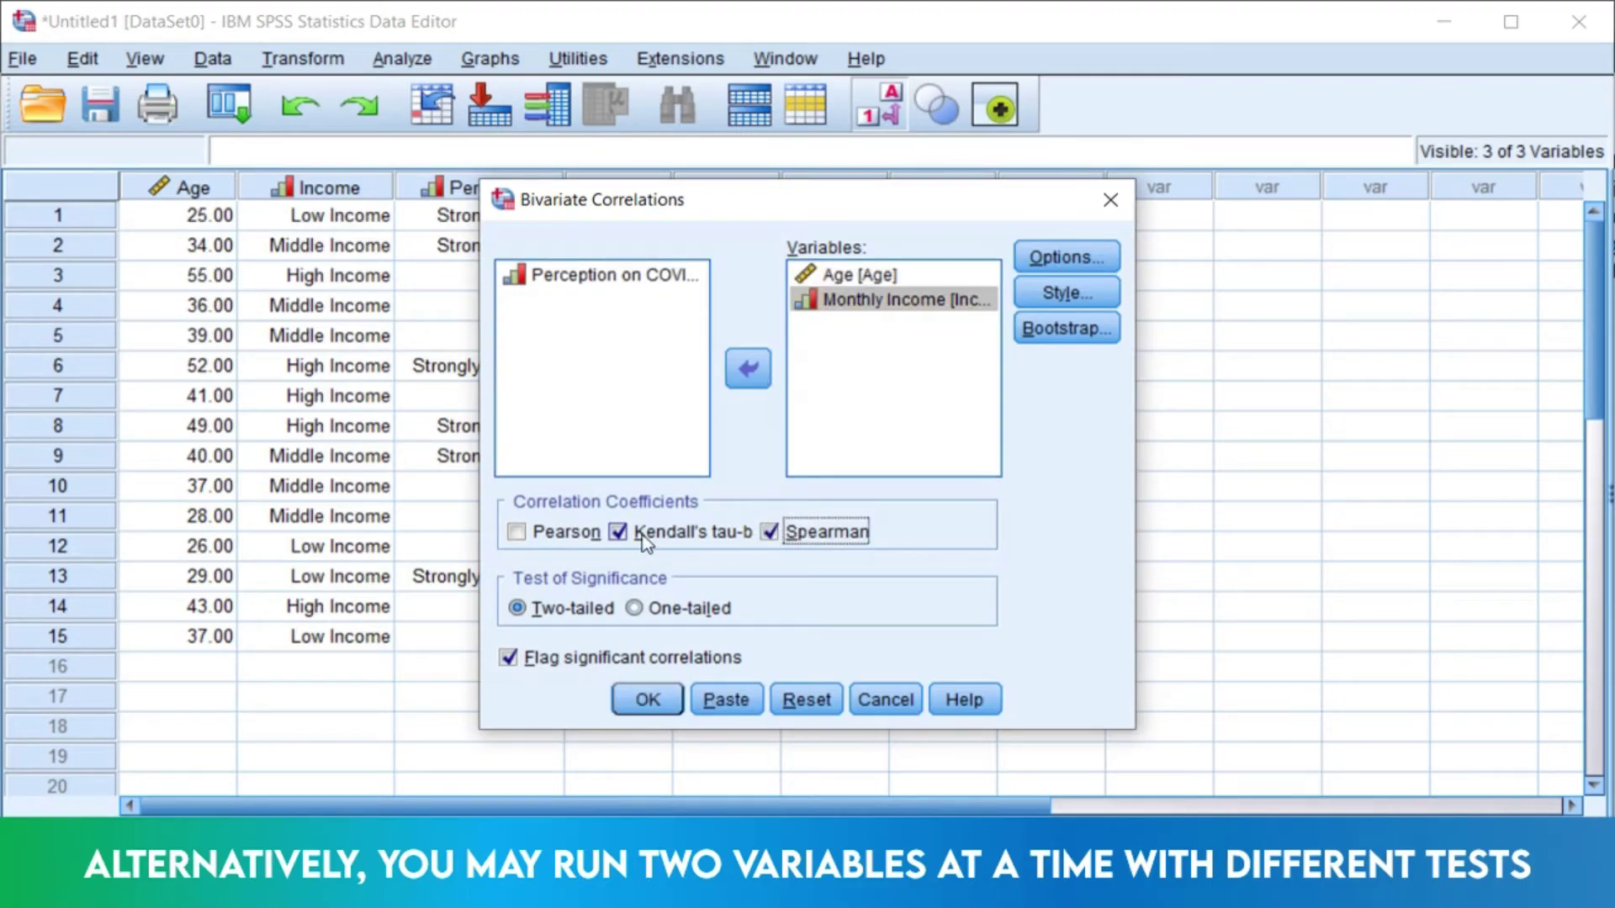
pyautogui.click(630, 533)
pyautogui.click(848, 277)
pyautogui.click(851, 301)
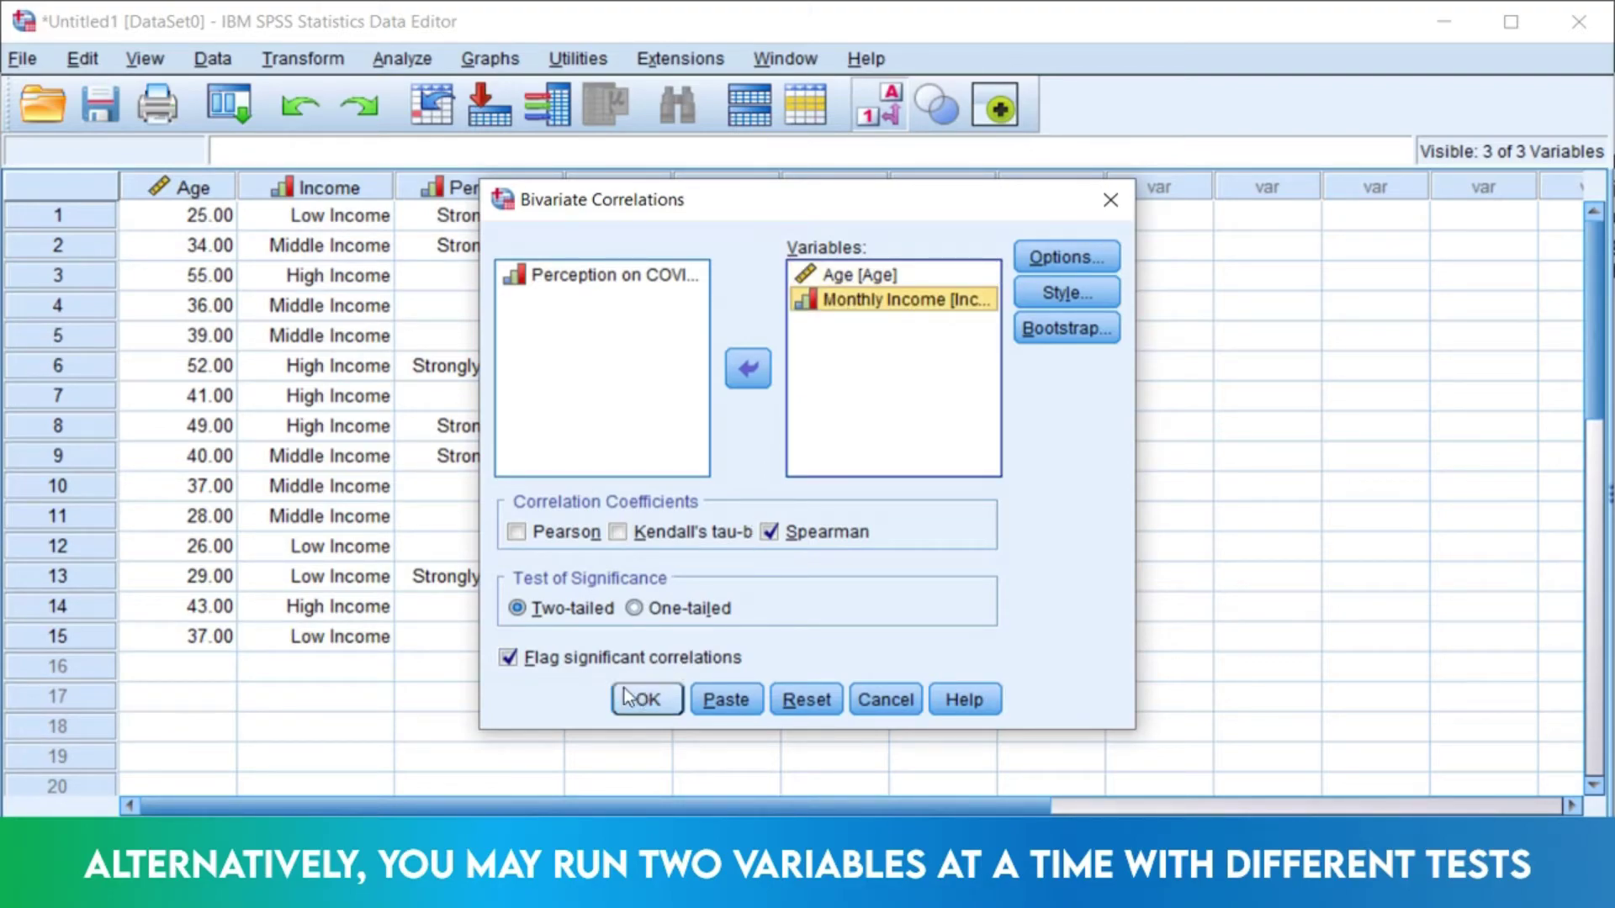
pyautogui.click(648, 699)
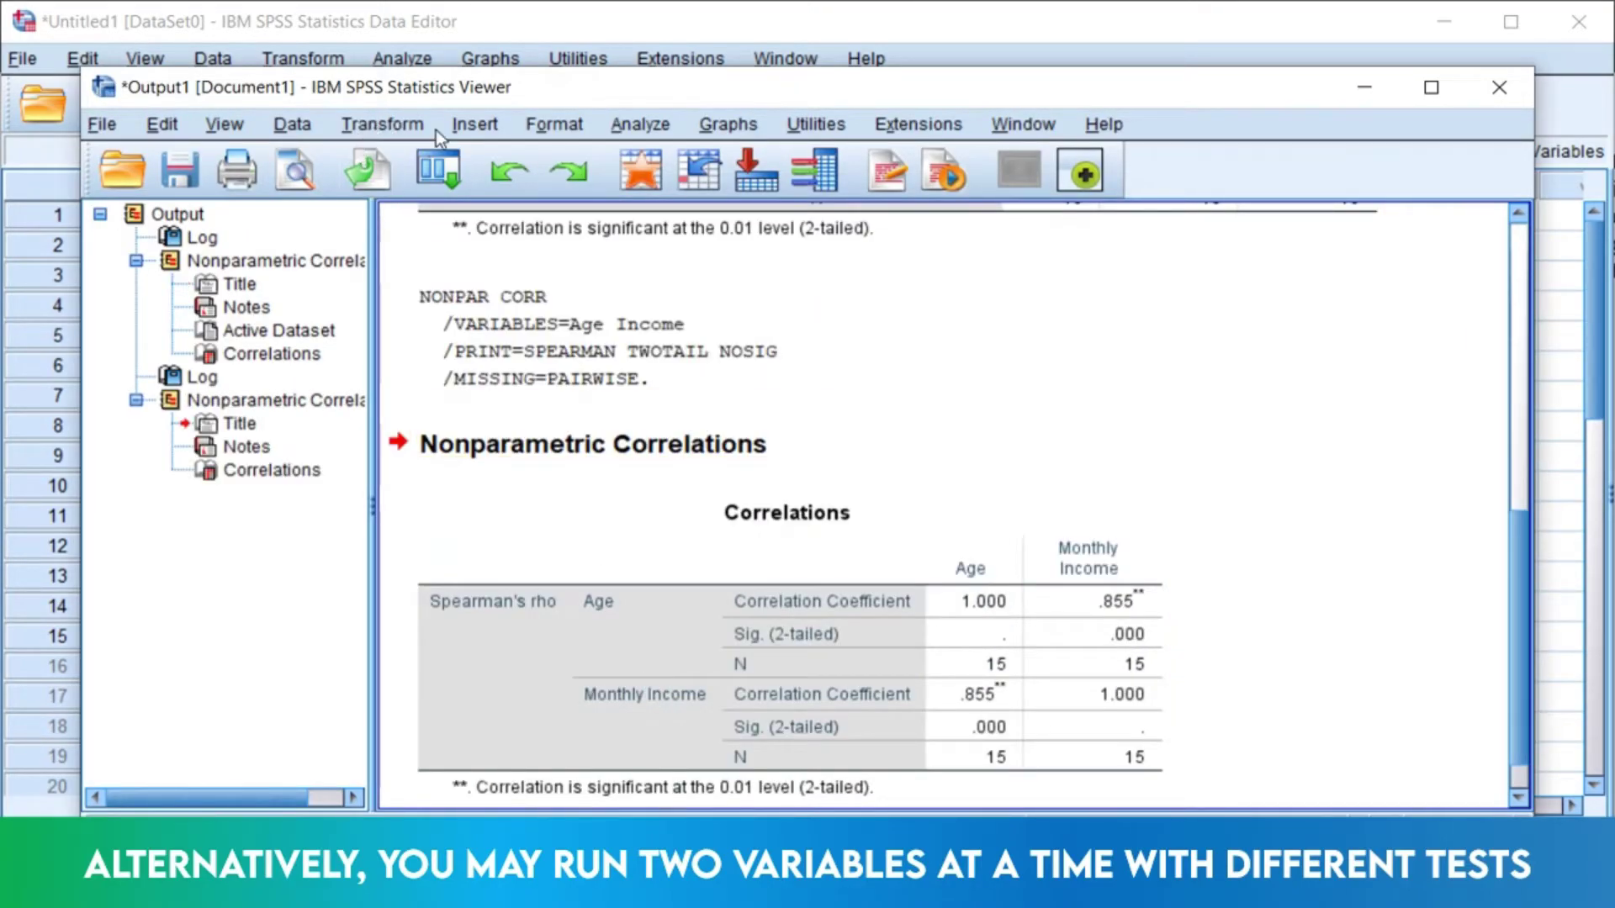
# Minimize the output and run another Spearman bivariate correlation with Perception in place of Monthly Income, paired with Age.
pyautogui.click(1342, 94)
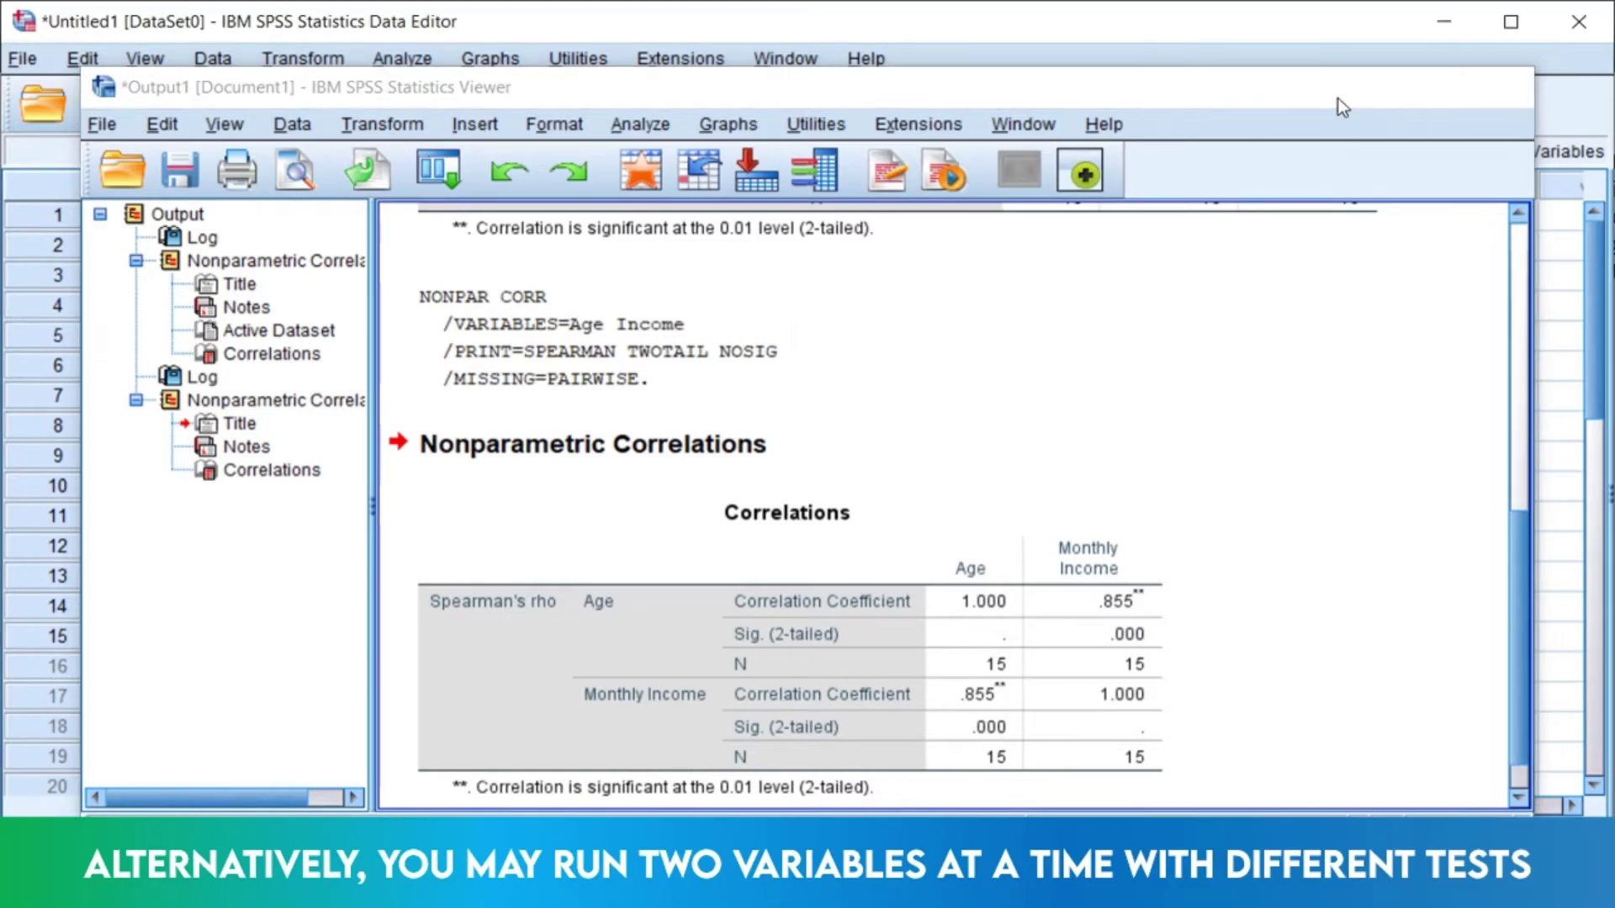
pyautogui.click(394, 58)
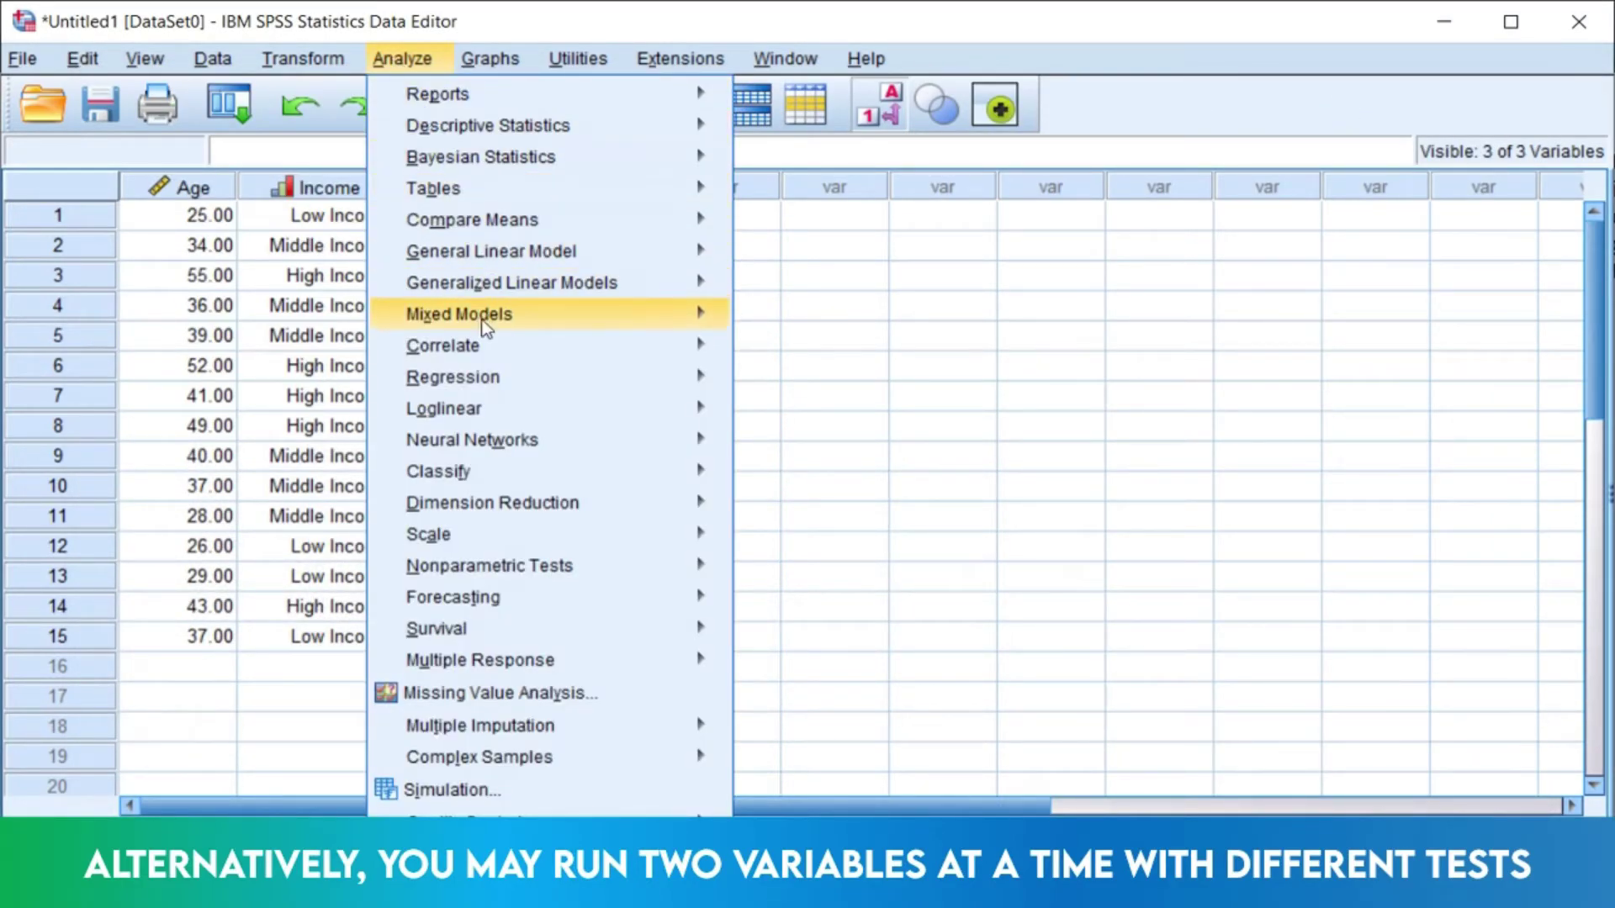
pyautogui.moveTo(587, 346)
pyautogui.click(778, 347)
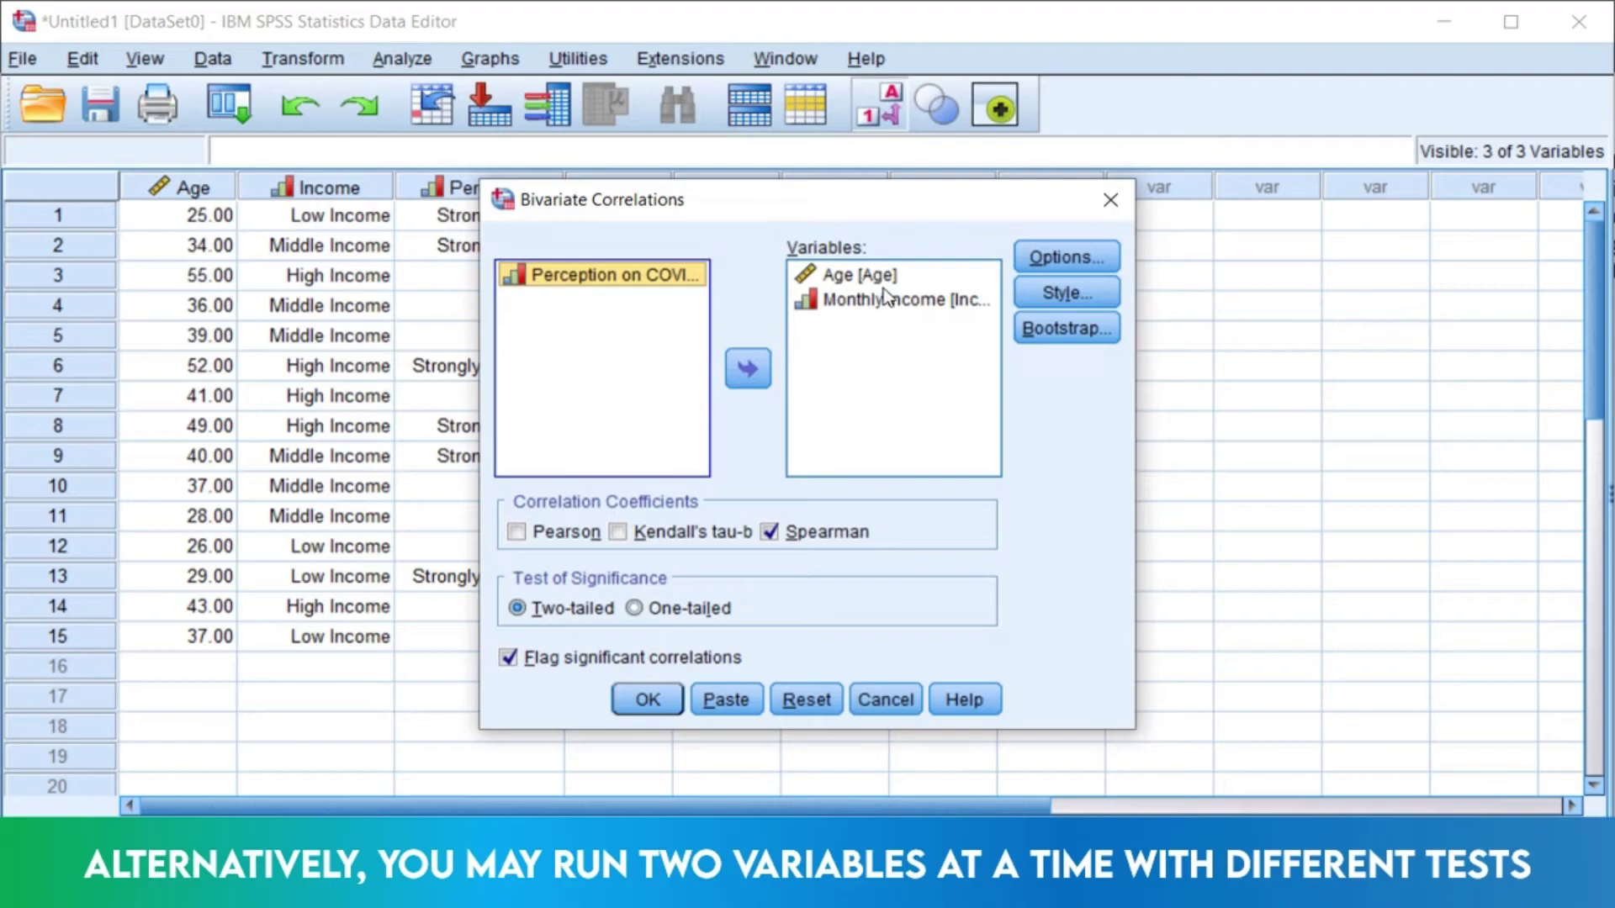
pyautogui.click(826, 303)
pyautogui.click(753, 372)
pyautogui.click(592, 301)
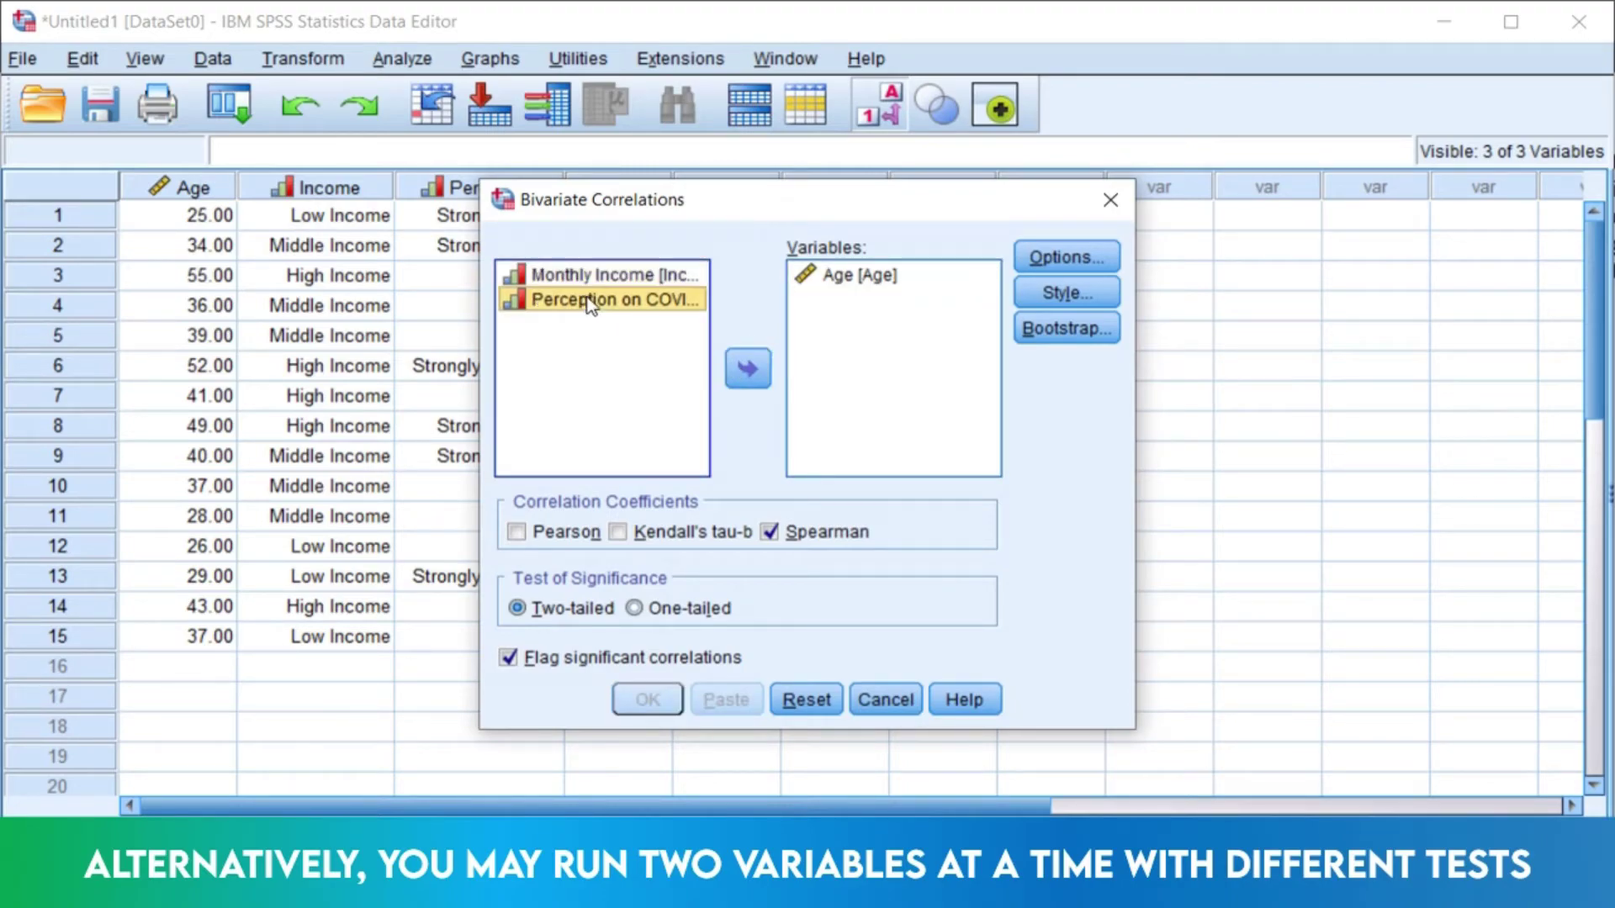
pyautogui.click(750, 369)
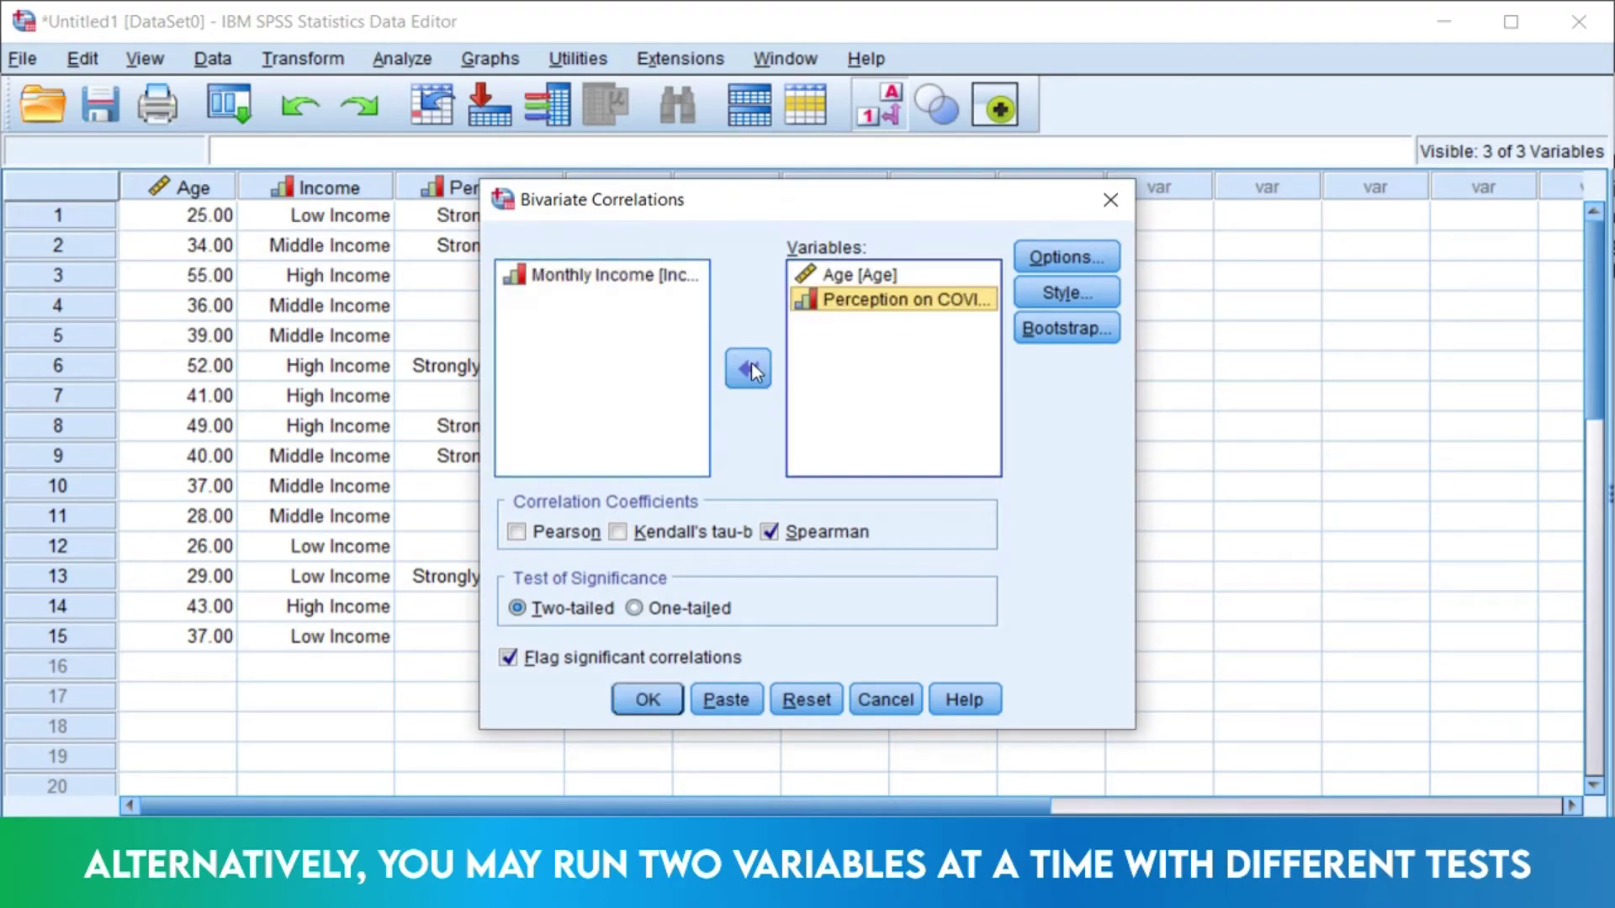
pyautogui.click(770, 531)
pyautogui.click(647, 700)
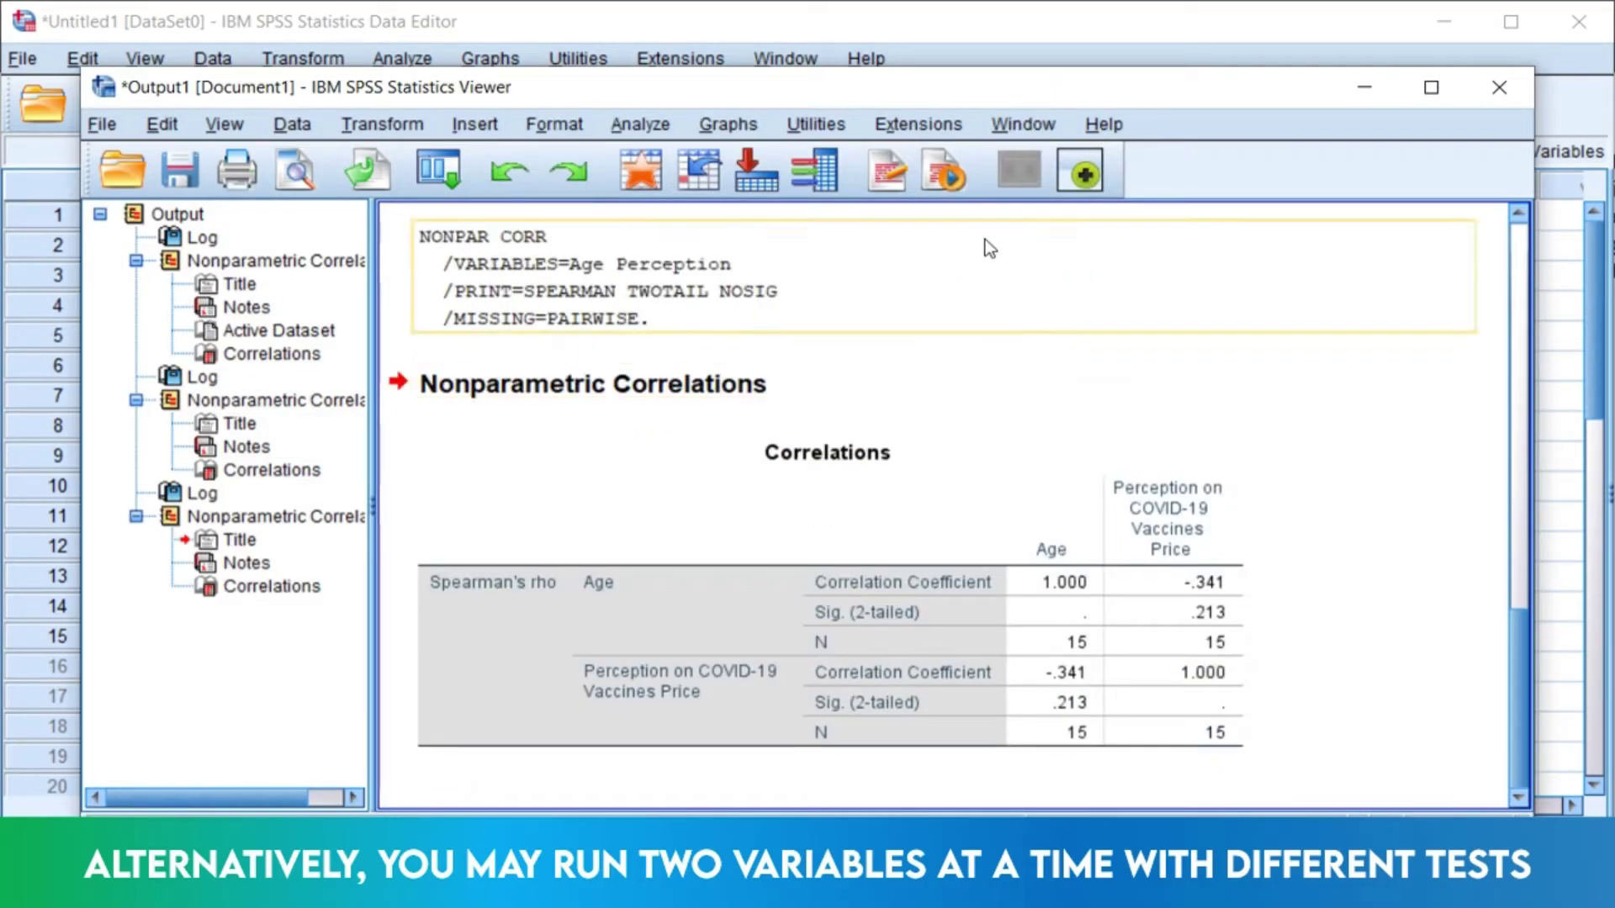
# Minimize the output, reopen the bivariate correlation setup and replace the tested variables with Monthly Income and Perception.
pyautogui.click(1356, 91)
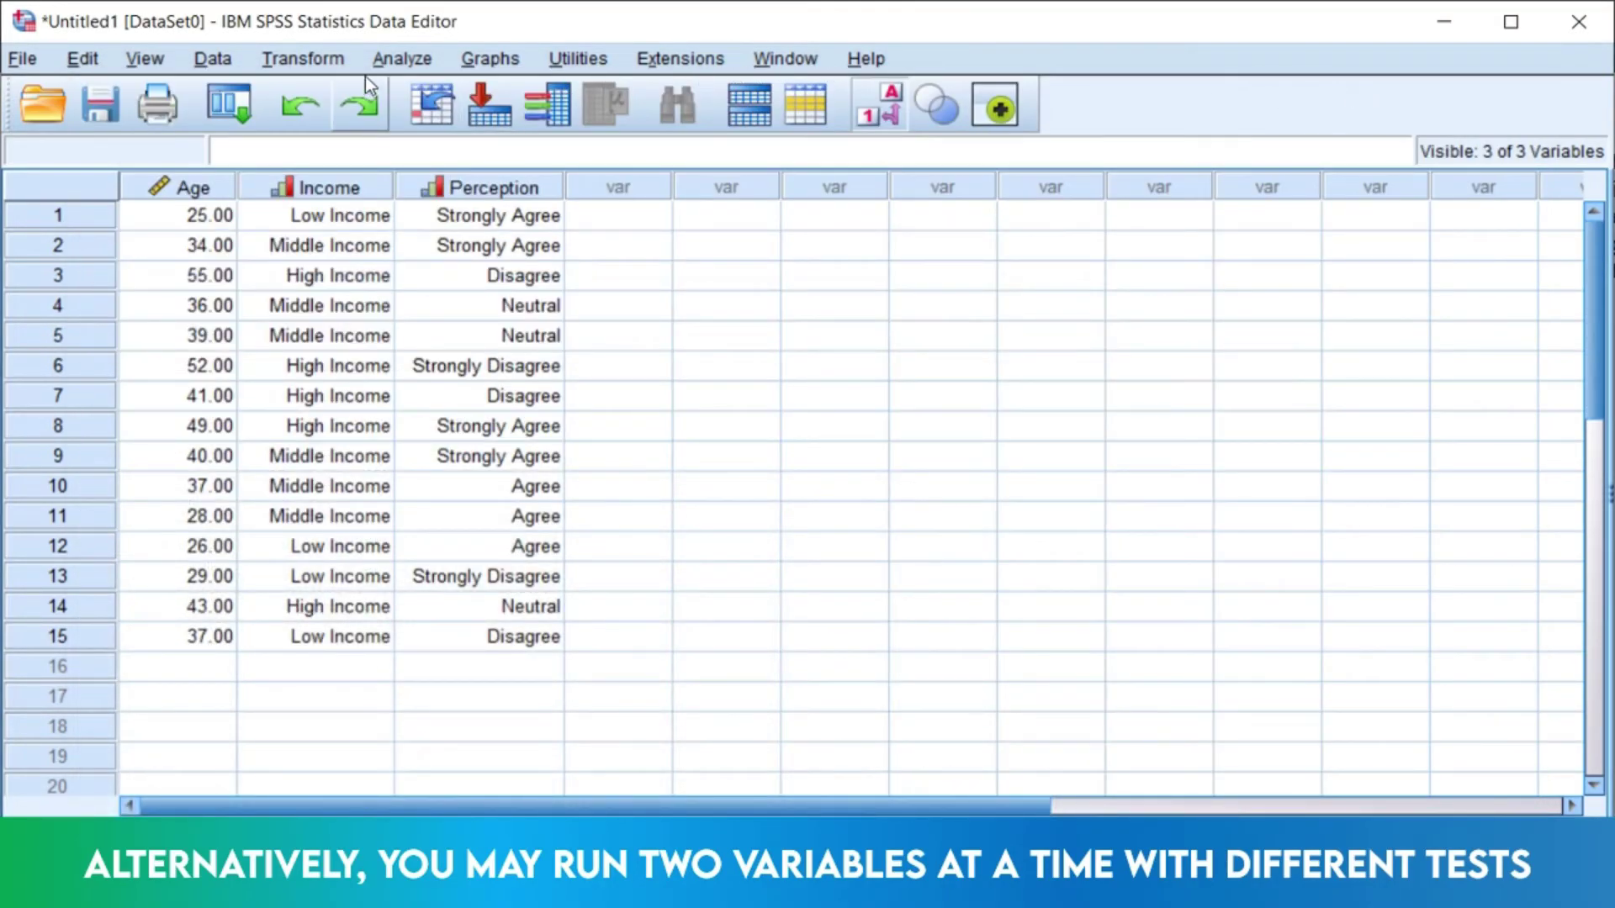
pyautogui.click(417, 64)
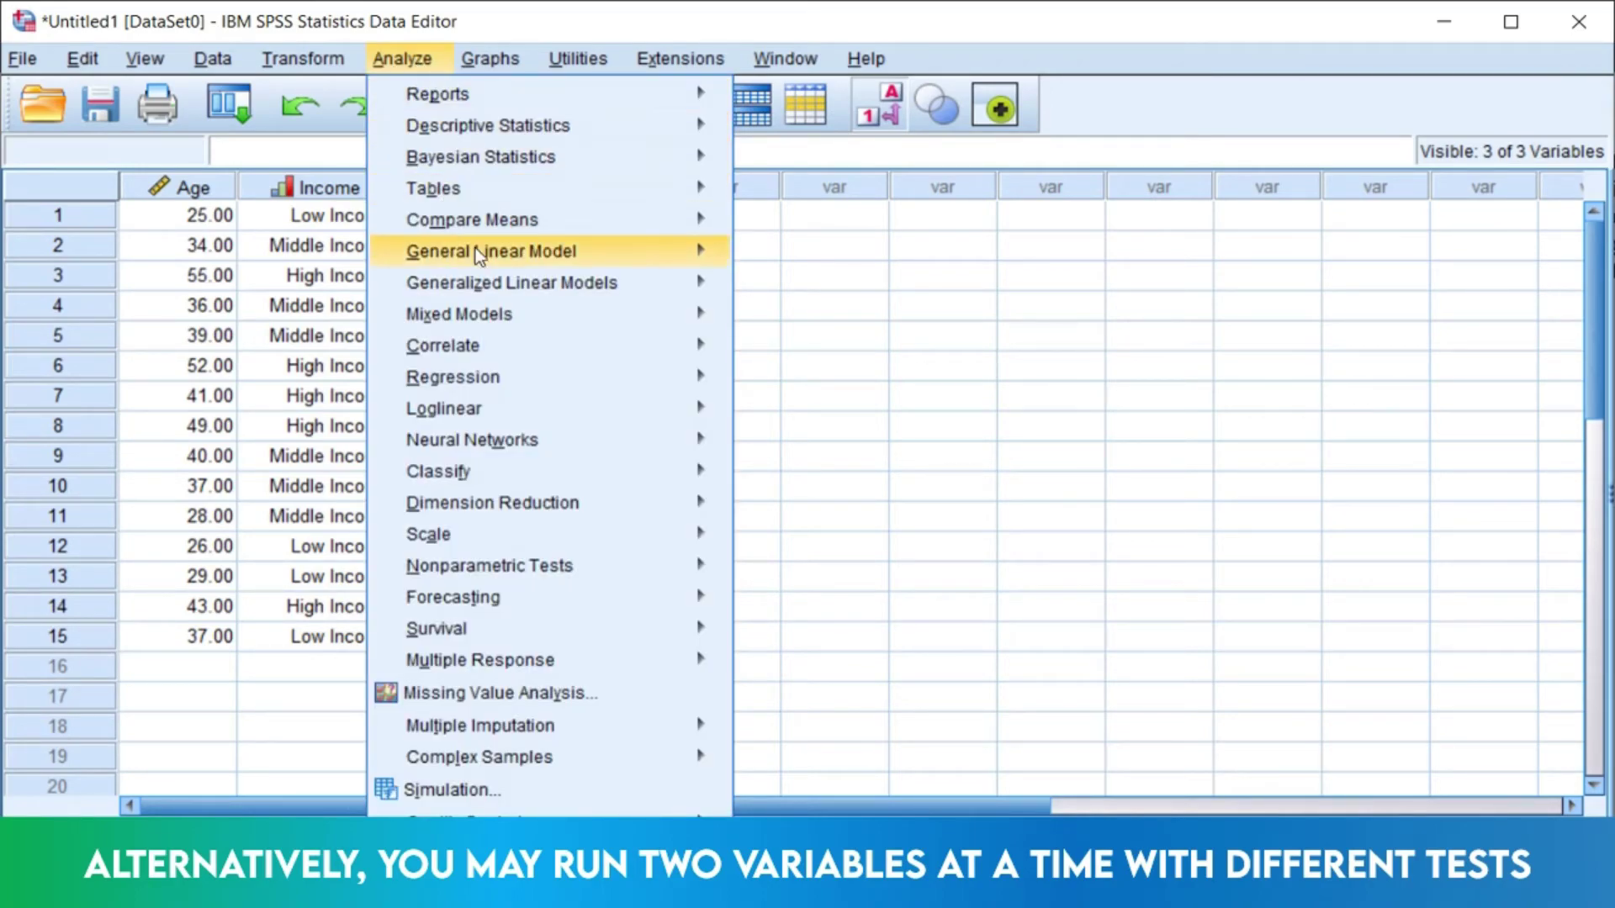
pyautogui.moveTo(727, 353)
pyautogui.click(785, 349)
pyautogui.click(791, 359)
pyautogui.click(748, 369)
pyautogui.click(824, 275)
pyautogui.click(746, 366)
pyautogui.click(729, 370)
pyautogui.click(674, 324)
pyautogui.click(739, 368)
# Select Kendall's tau-b instead of Spearman and run the two-tailed correlation for Monthly Income and Perception.
pyautogui.click(637, 531)
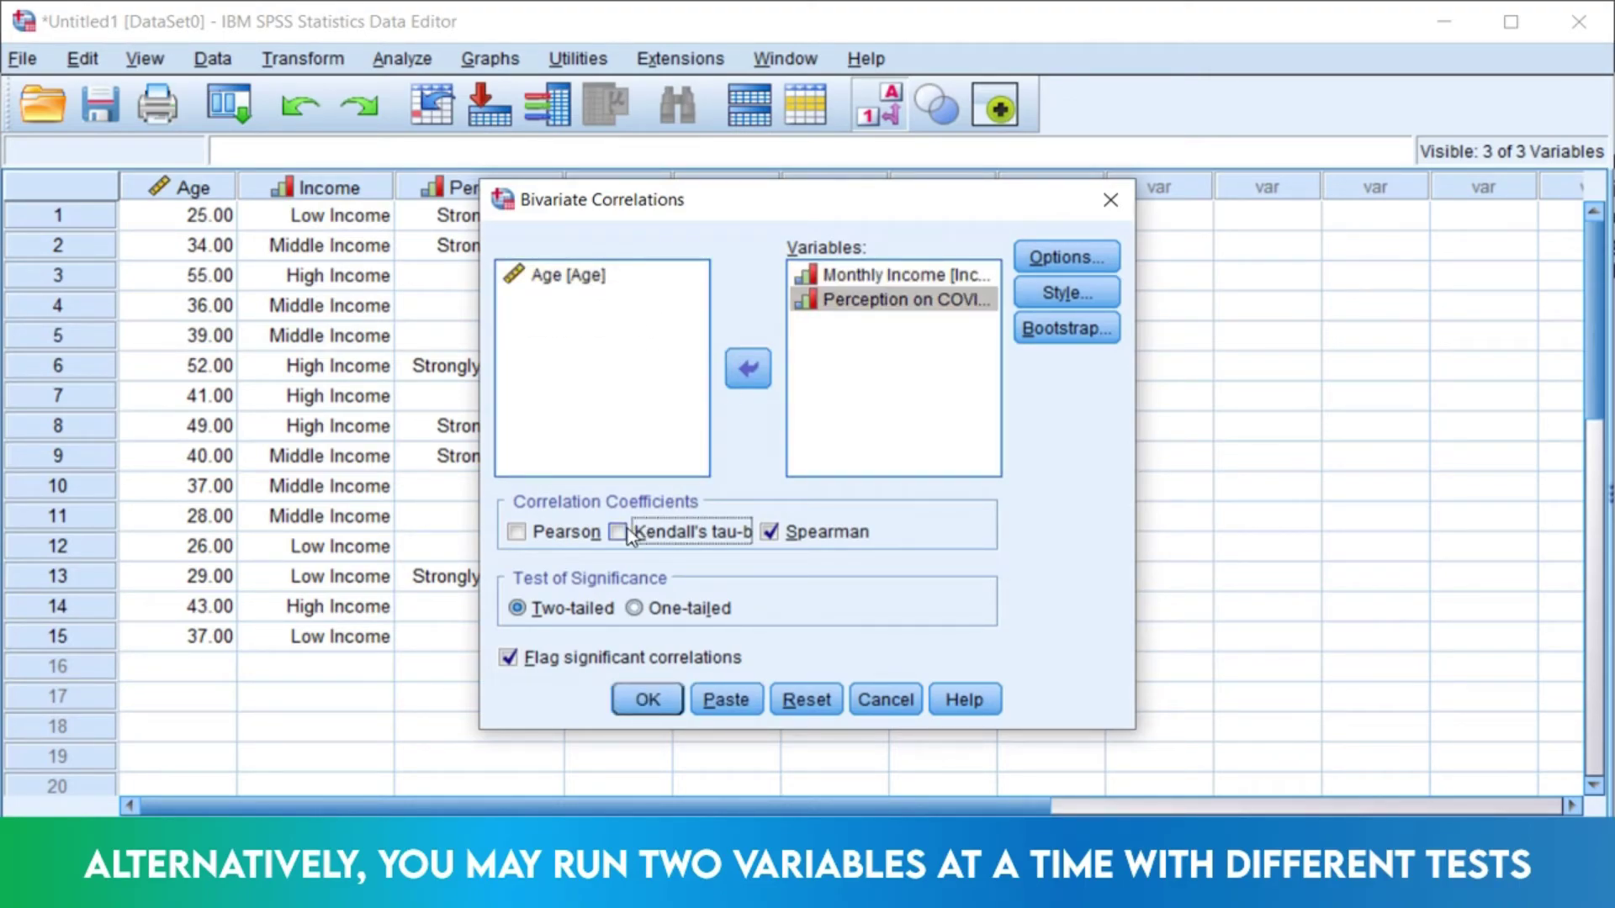
pyautogui.click(769, 532)
pyautogui.click(641, 701)
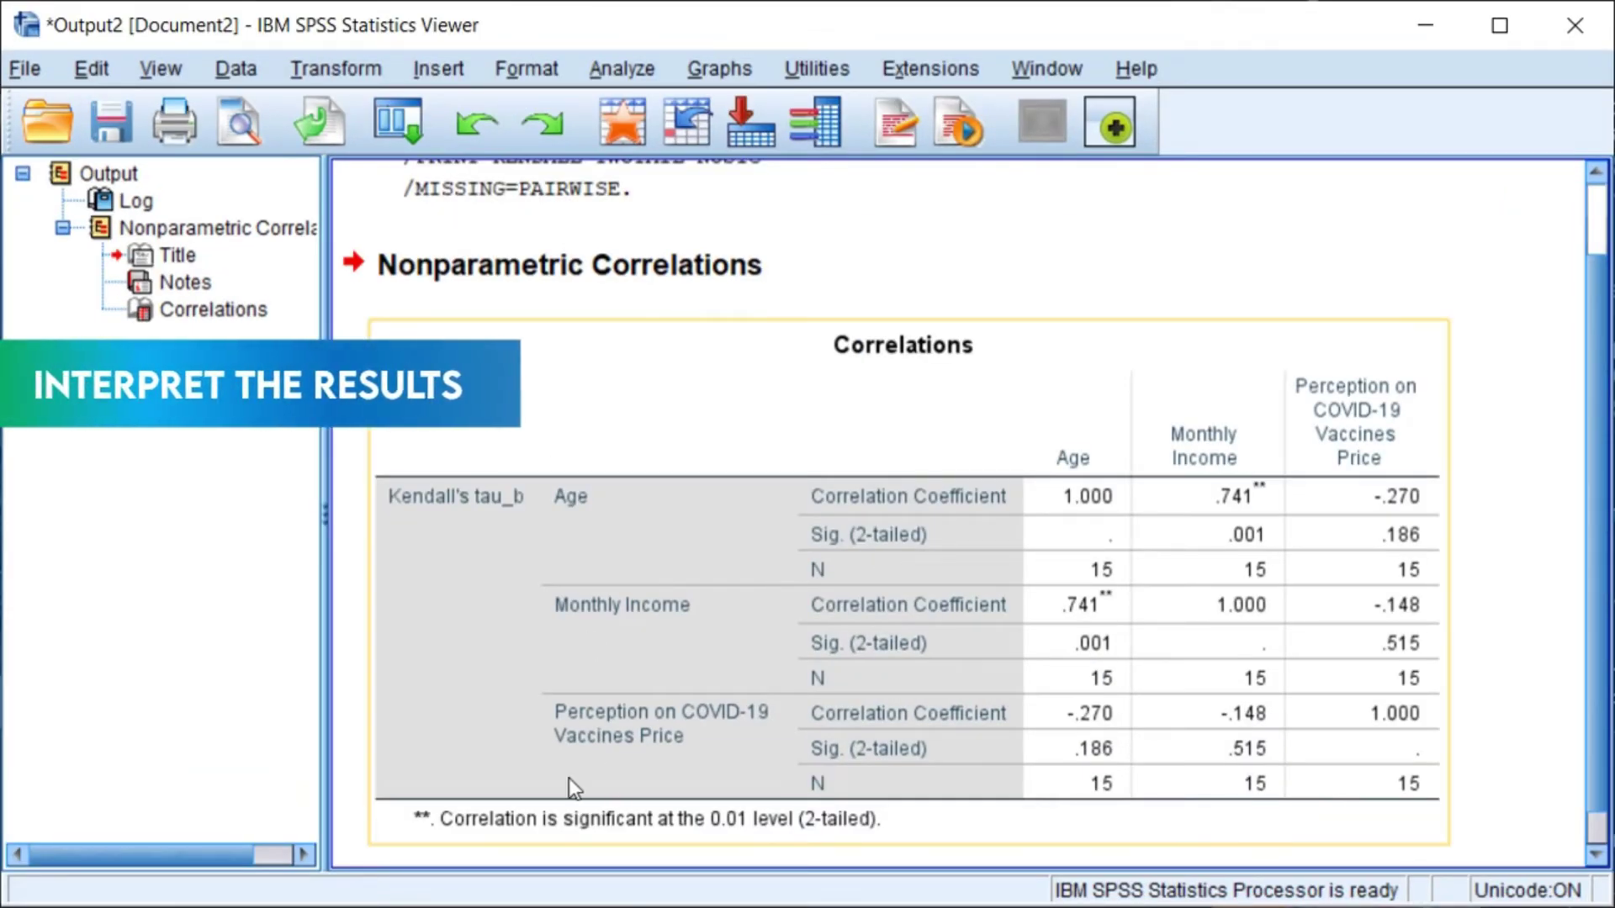
# Examine the Kendall's tau-b coefficient and two-tailed significance for Age against Monthly Income in the Correlations table.
pyautogui.click(468, 502)
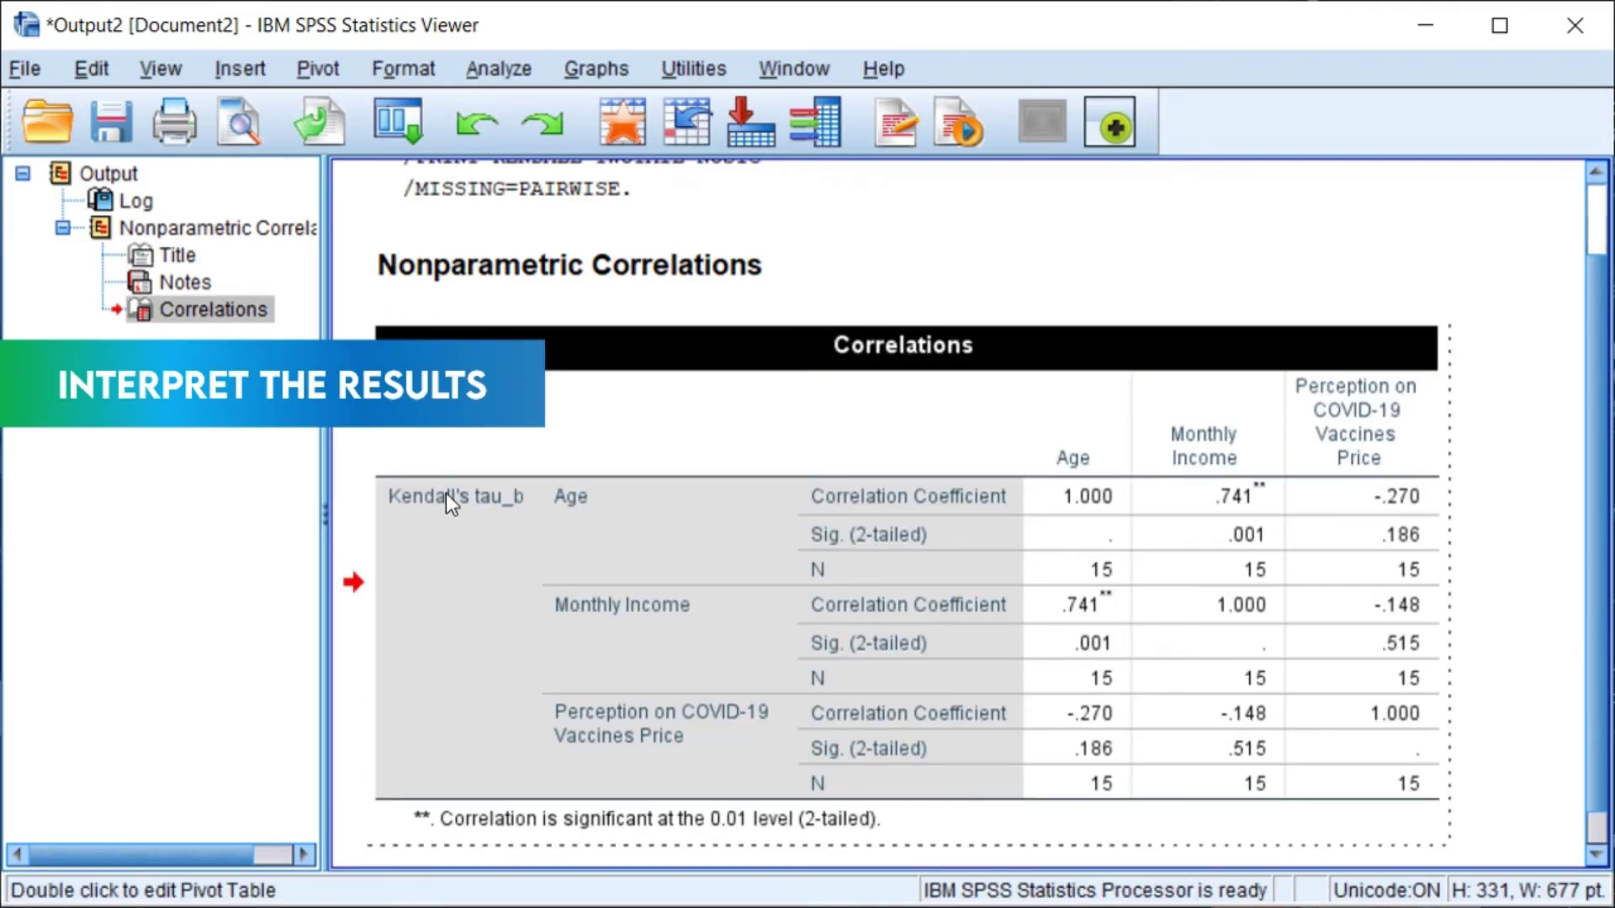
pyautogui.click(446, 493)
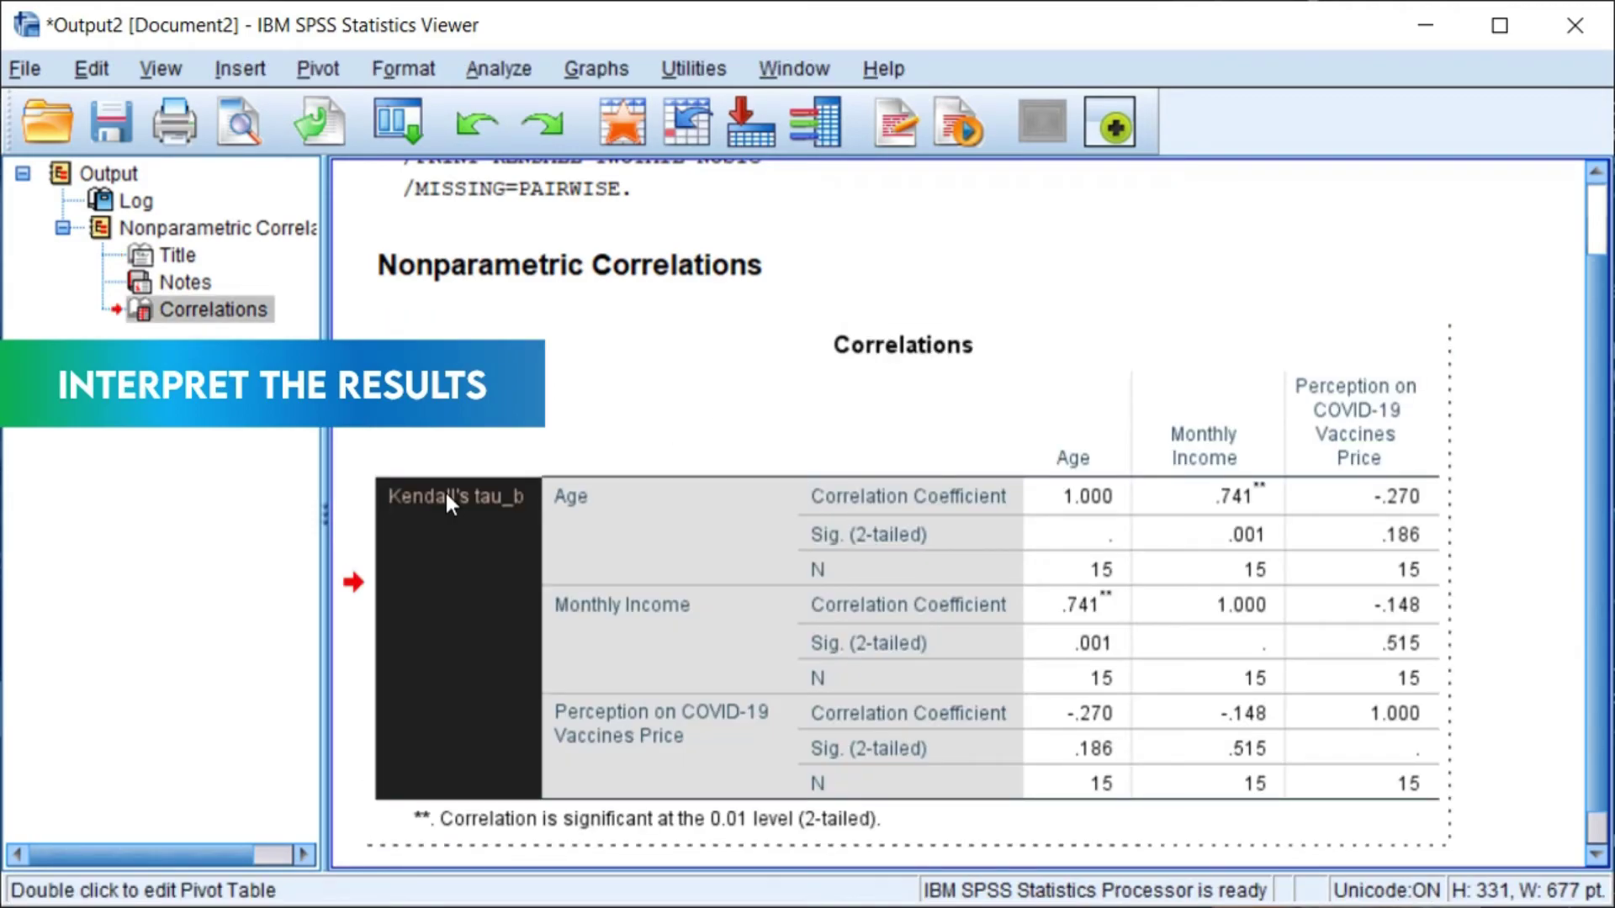
pyautogui.click(599, 502)
pyautogui.click(1184, 437)
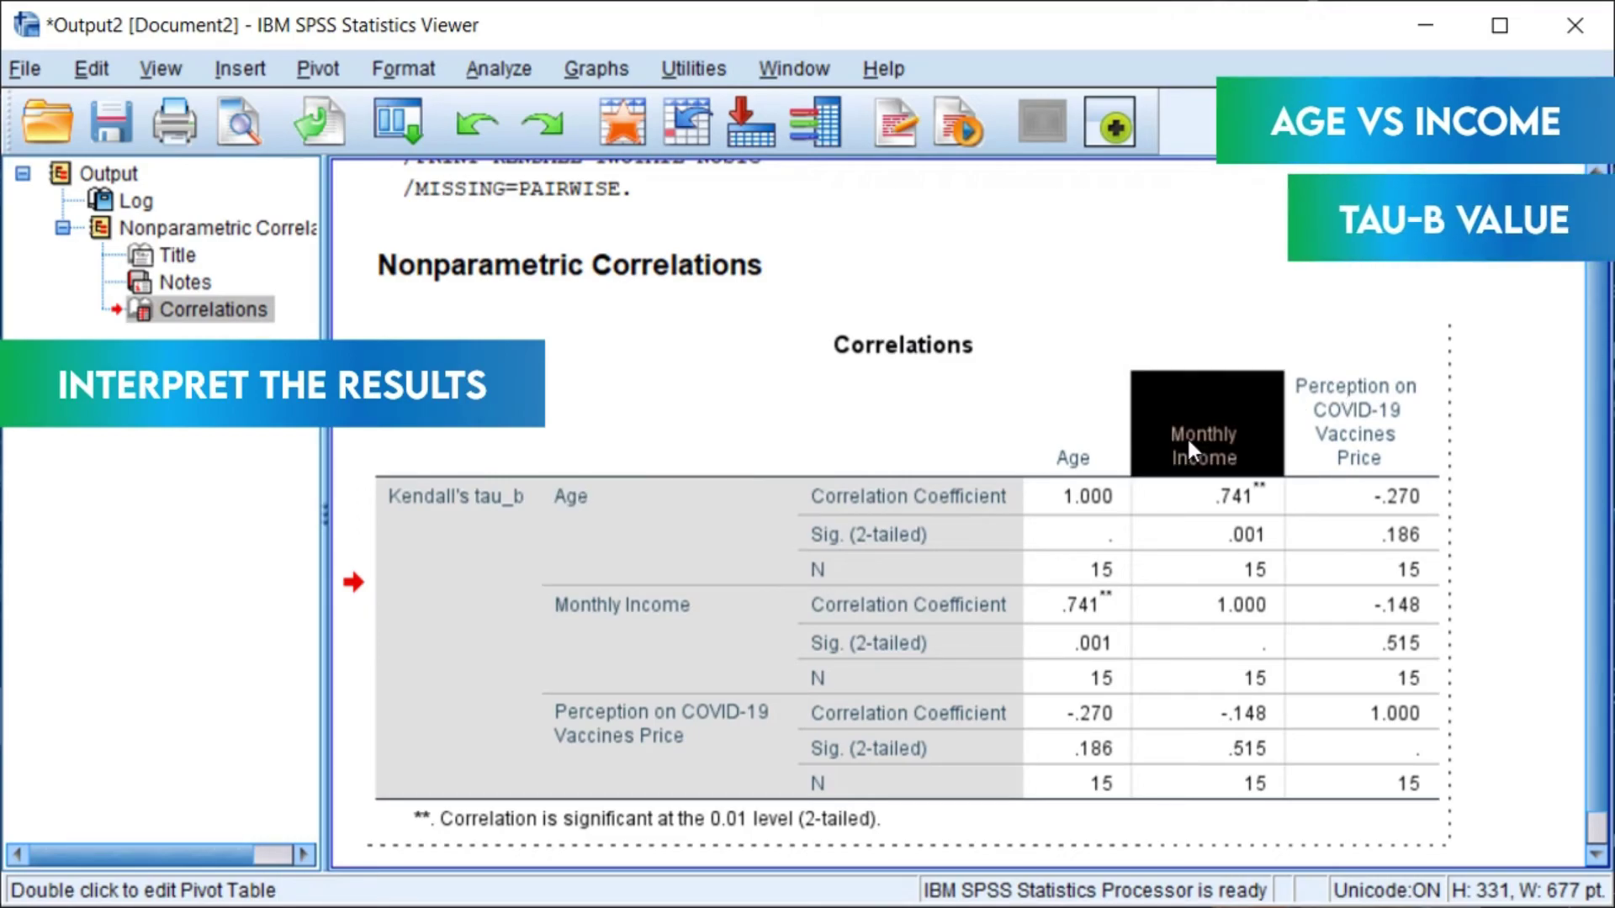
pyautogui.click(1224, 504)
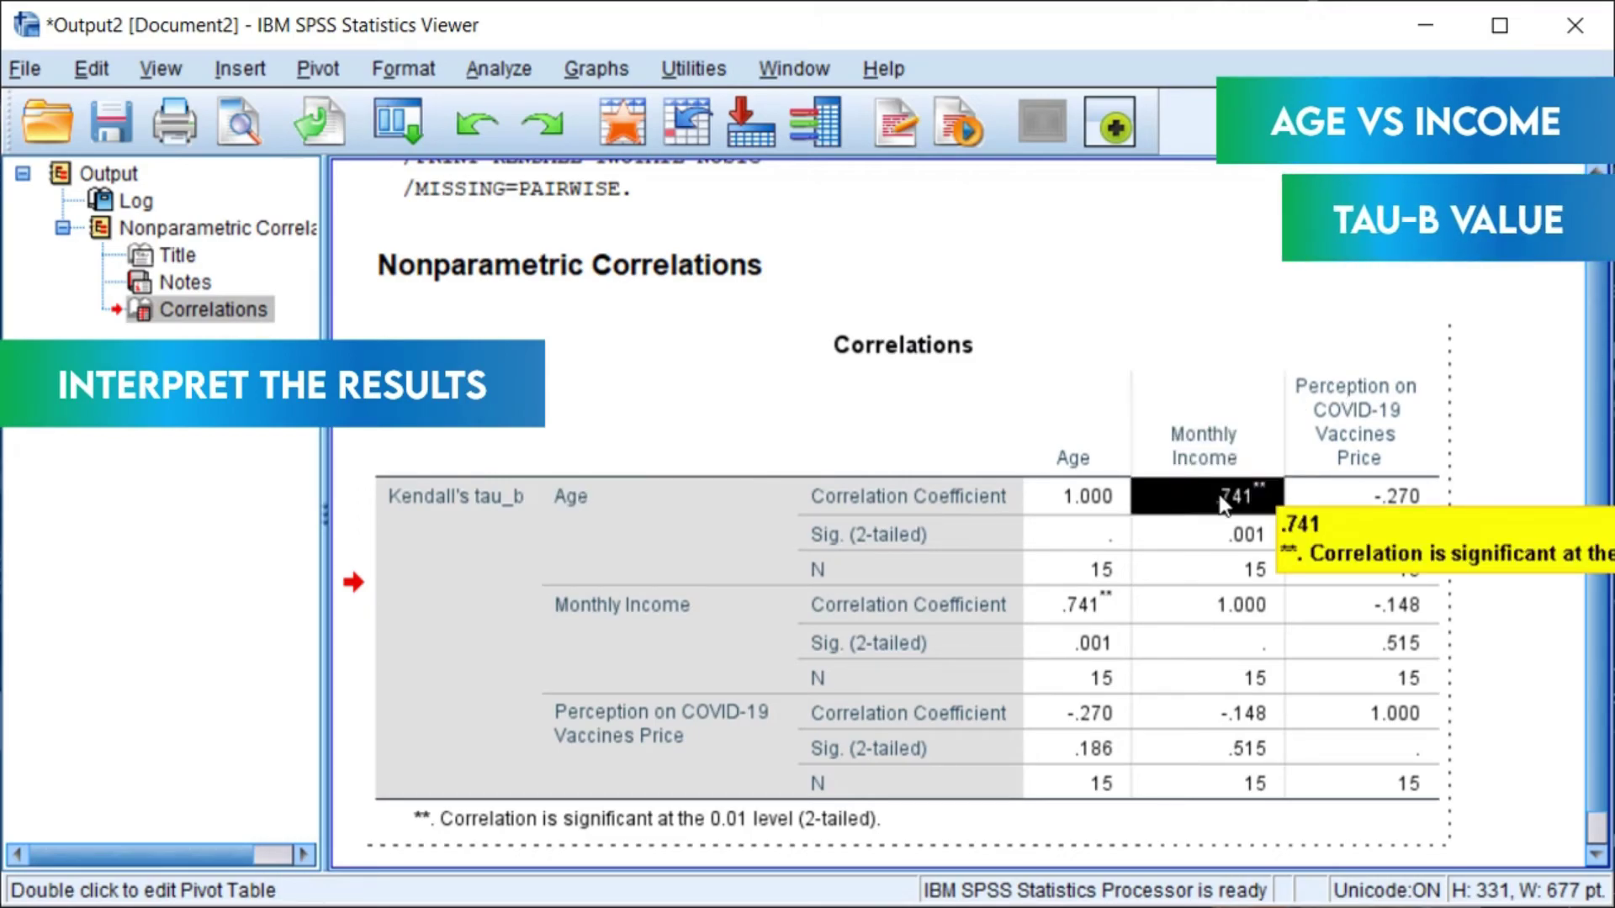
pyautogui.click(1225, 541)
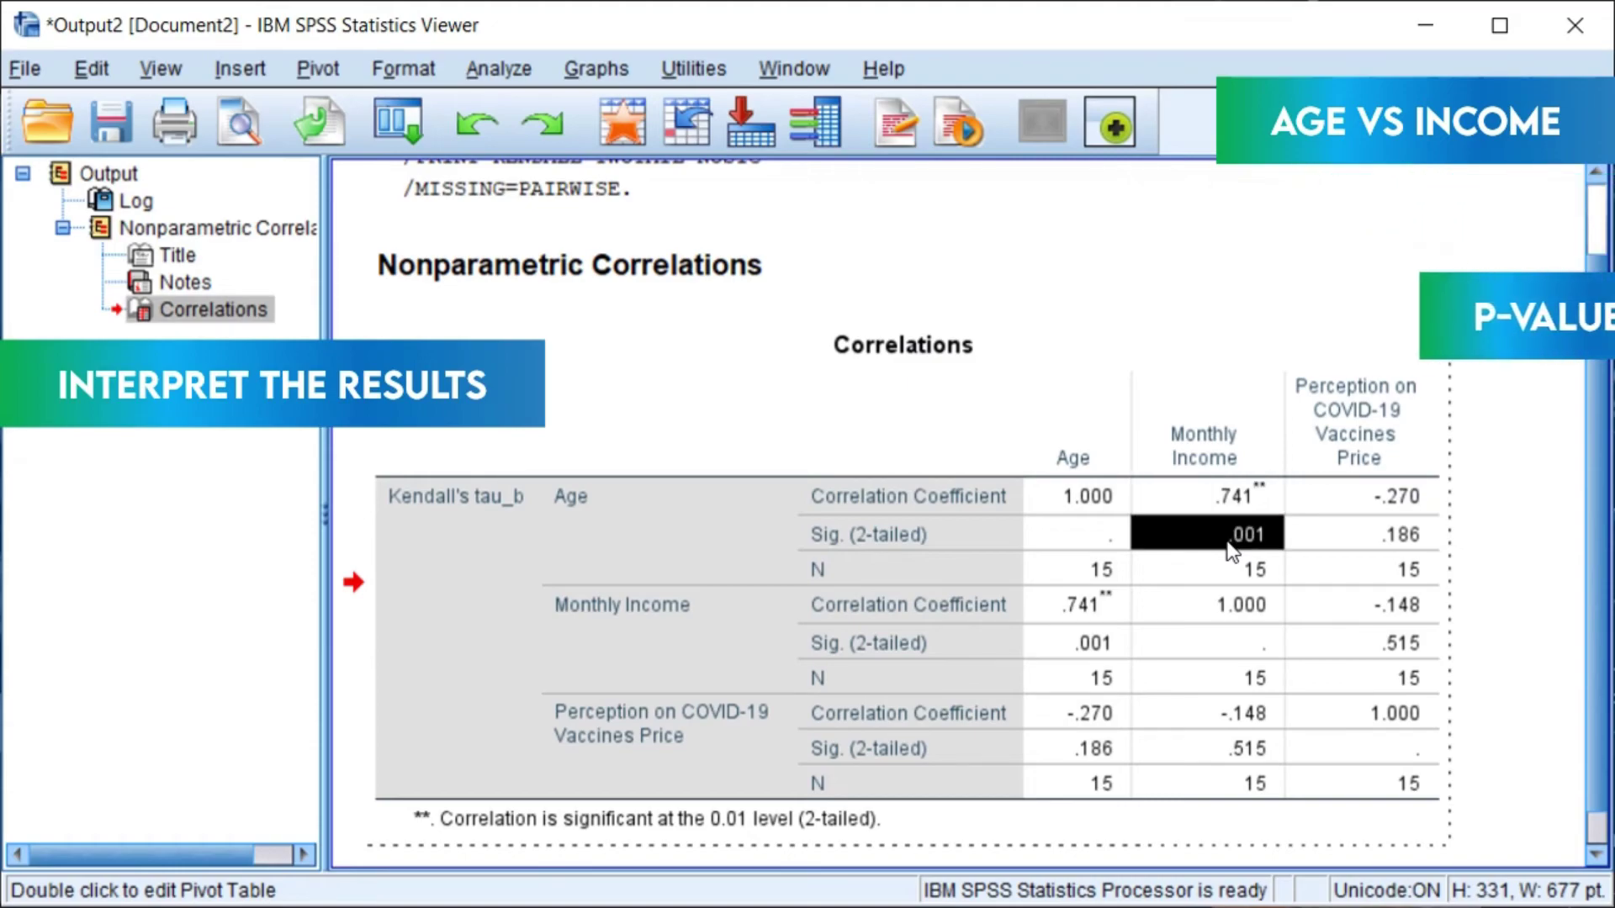
# Examine the correlation coefficient and p-value for Age against Perception on COVID-19 Vaccines Price.
pyautogui.click(589, 519)
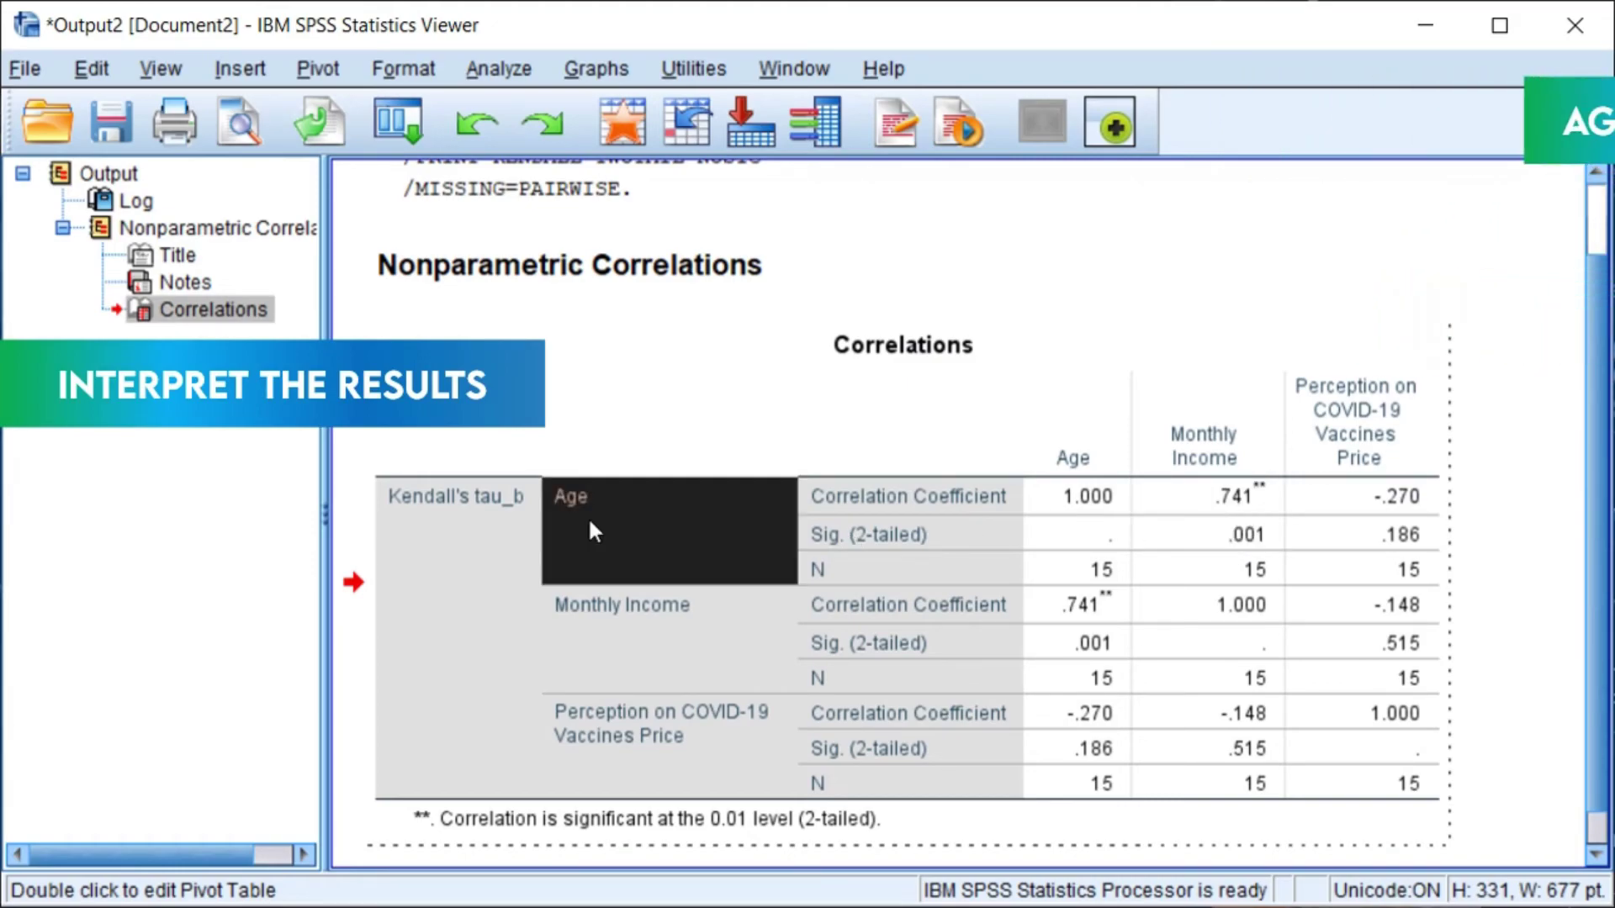
pyautogui.click(1382, 421)
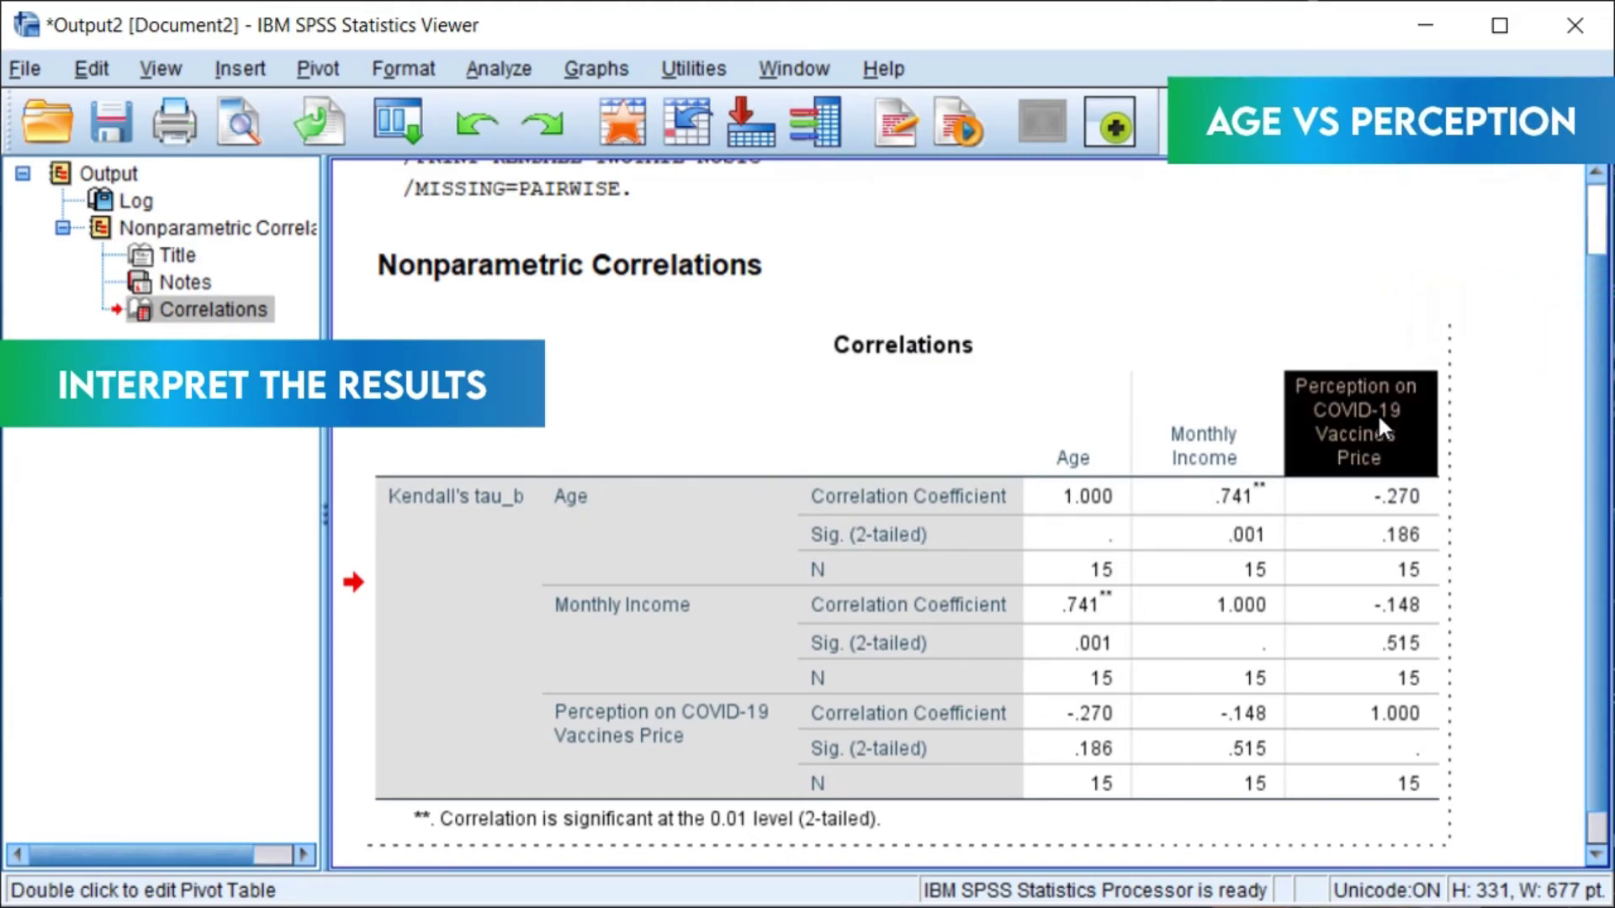
pyautogui.click(1395, 503)
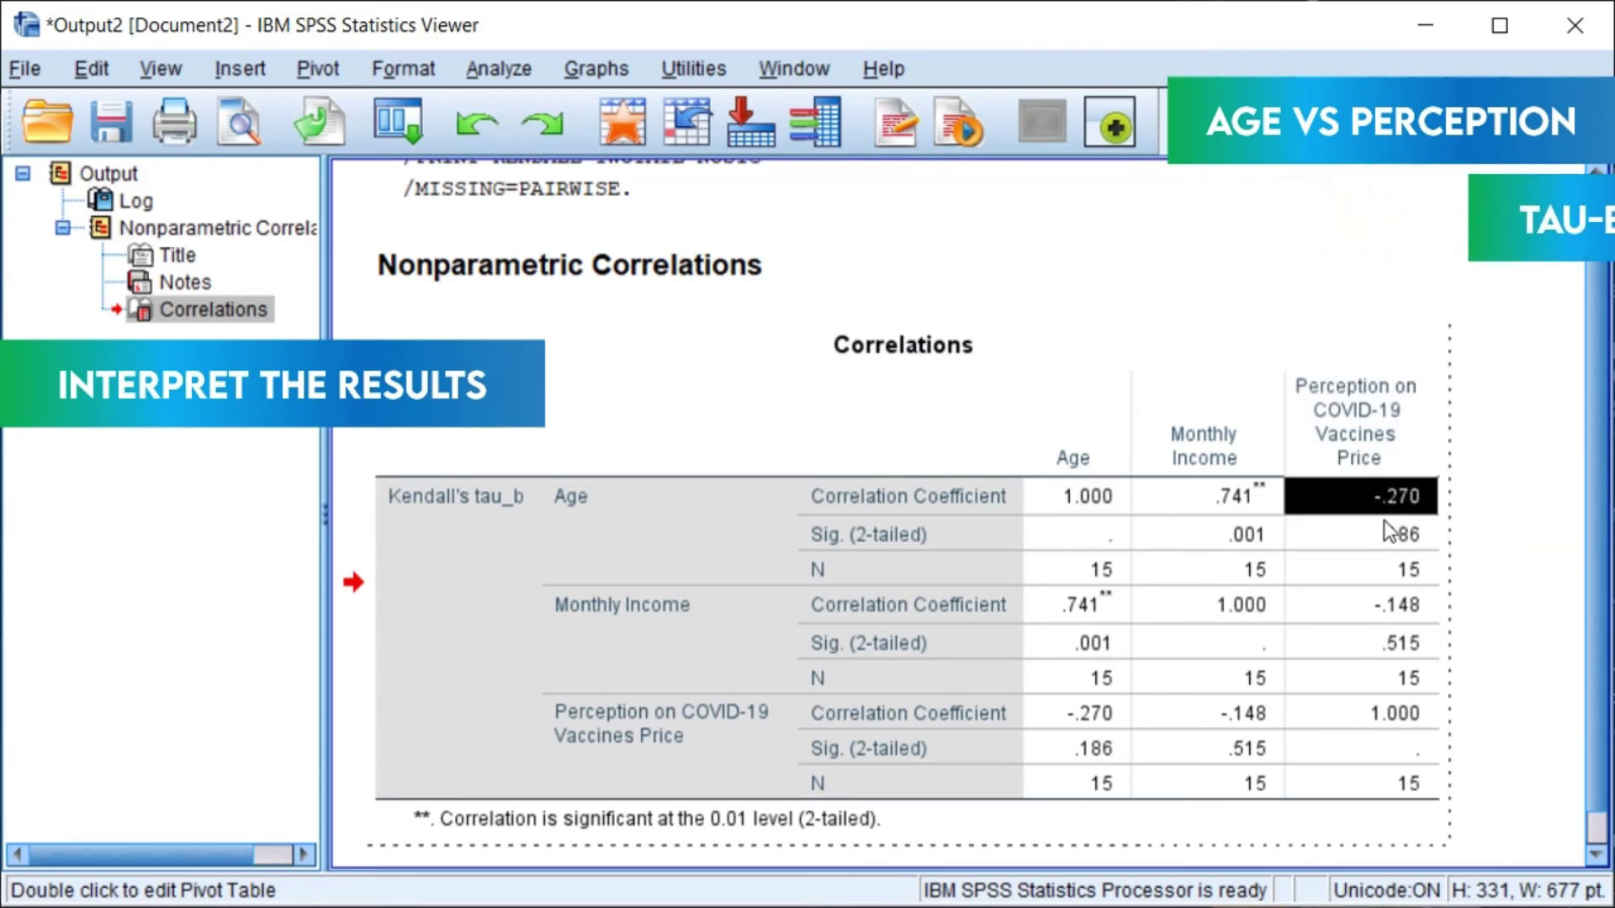
pyautogui.click(1388, 545)
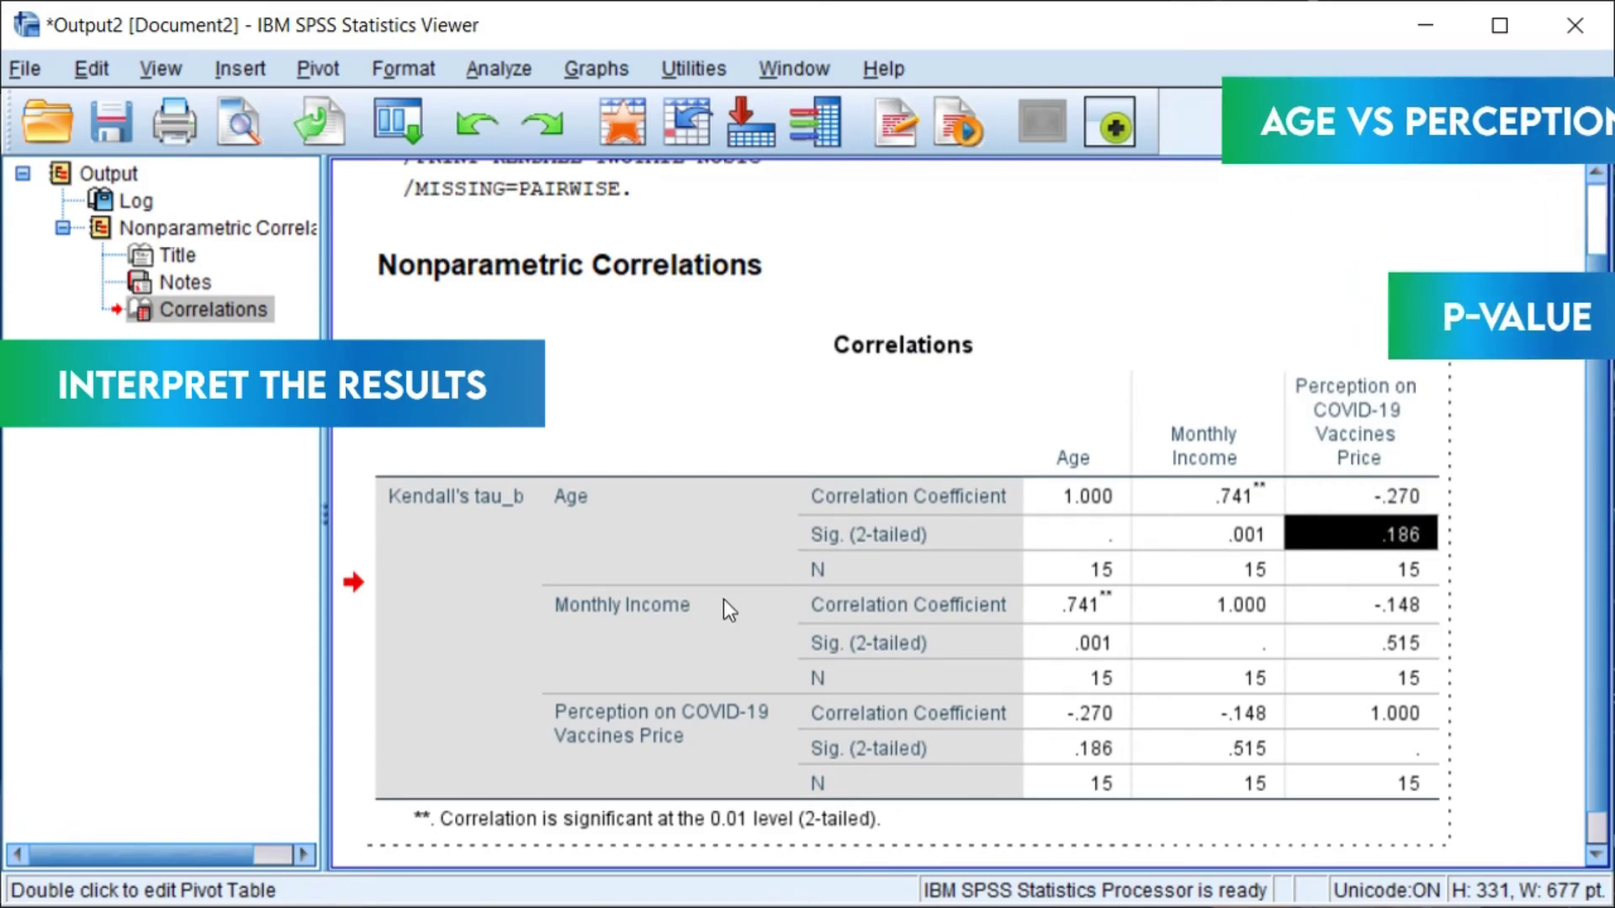
# Examine the correlation coefficient and p-value for Monthly Income against Perception on COVID-19 Vaccines Price, then deselect the table.
pyautogui.click(646, 636)
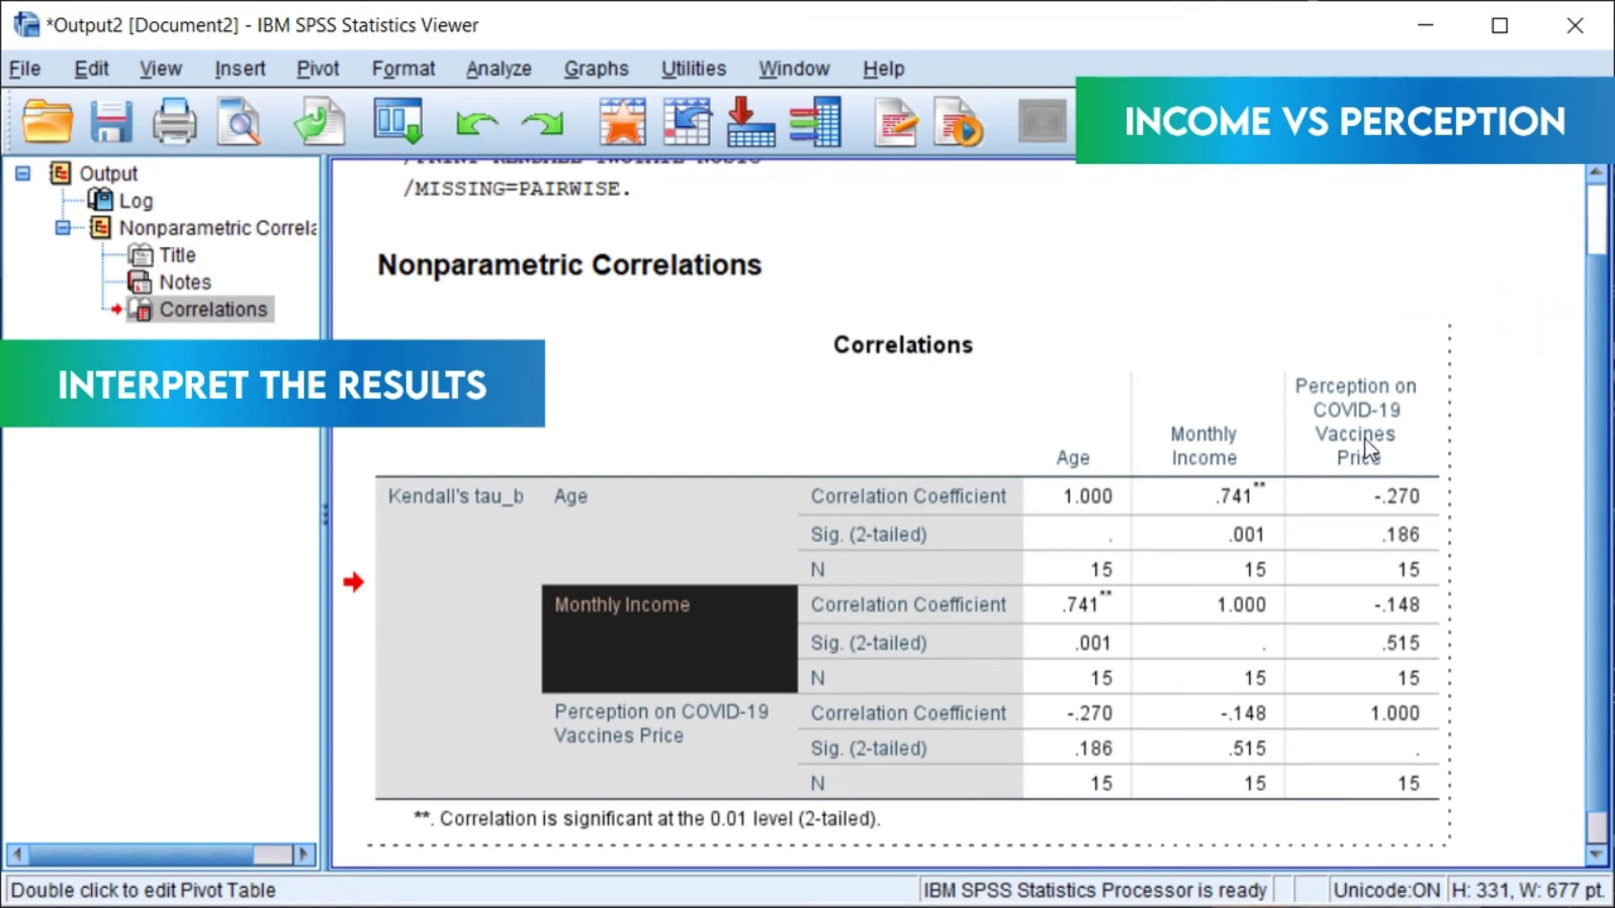
pyautogui.click(1376, 397)
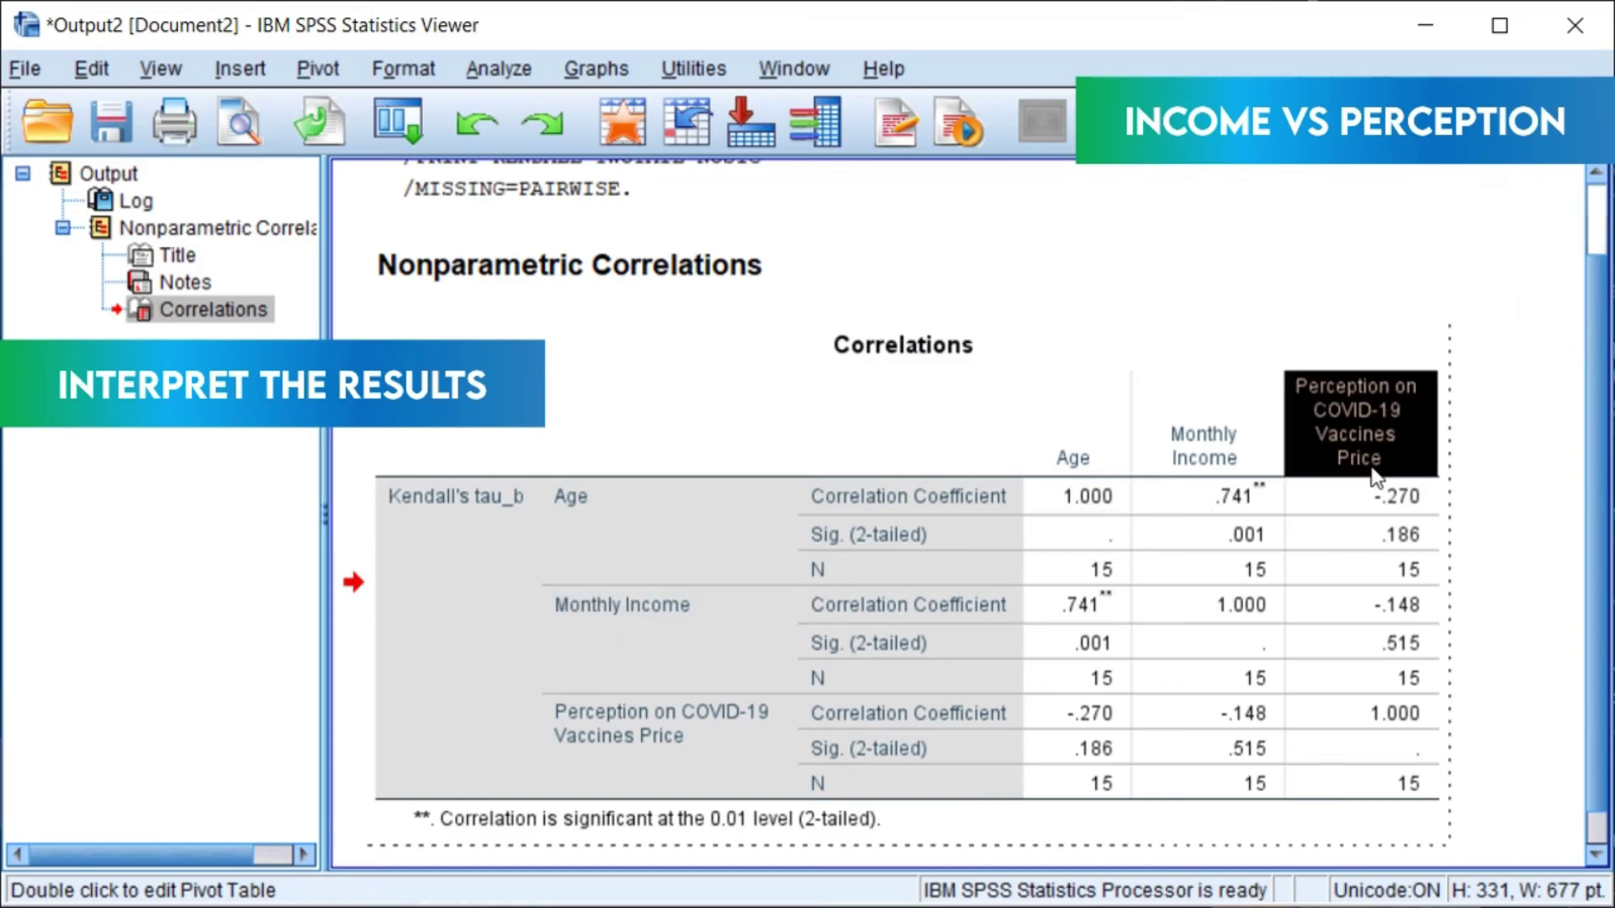
pyautogui.click(1398, 621)
pyautogui.click(1401, 645)
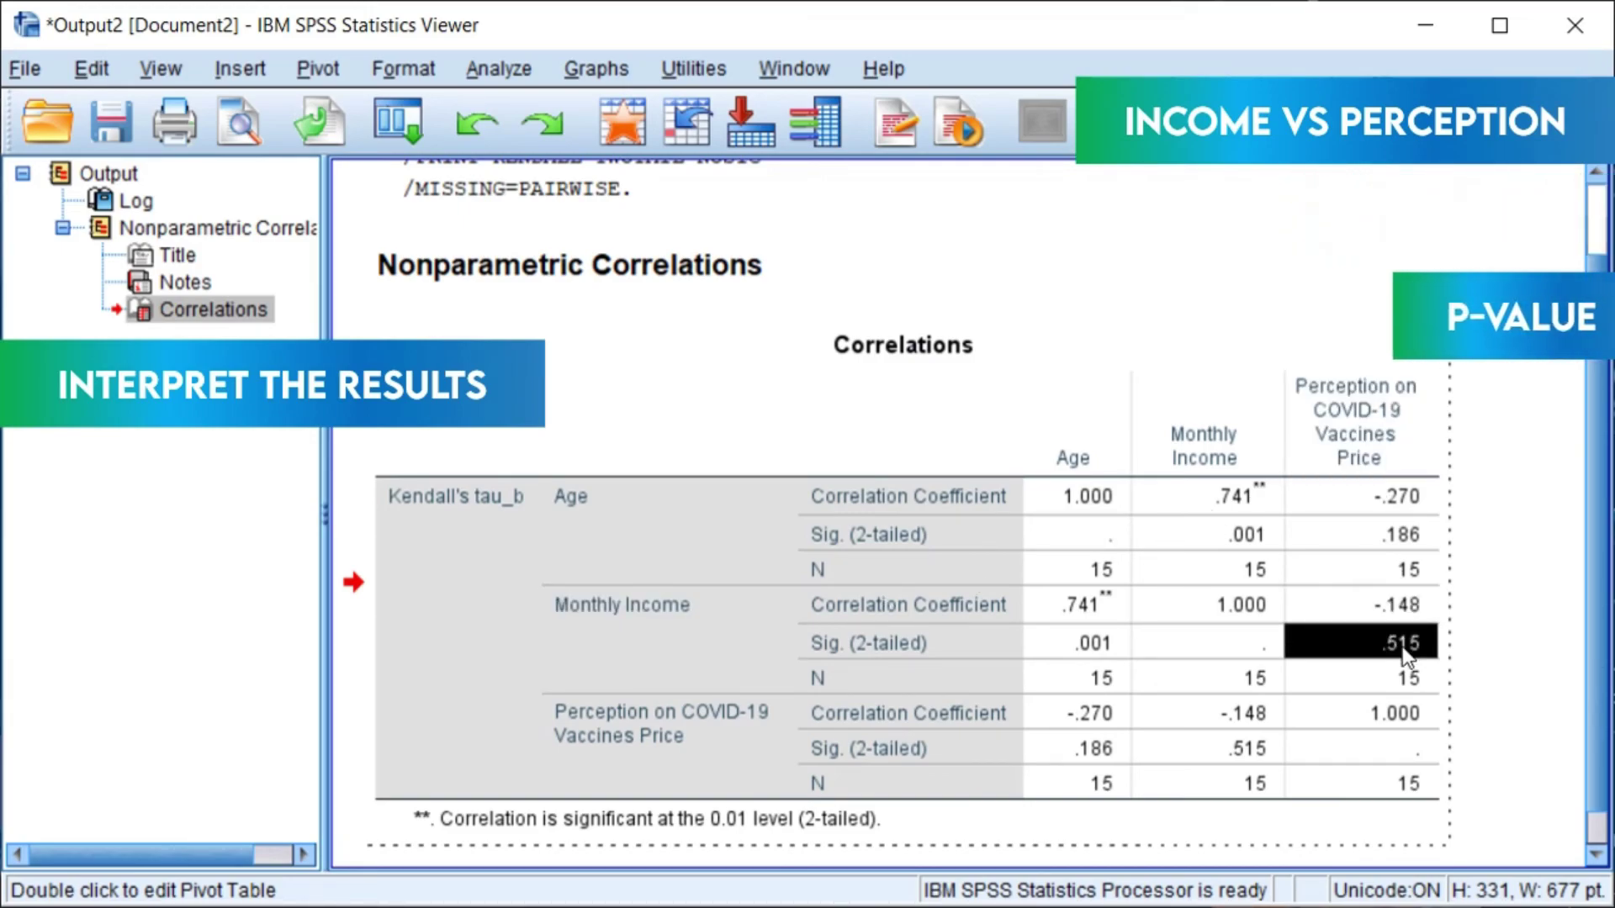
pyautogui.click(1529, 799)
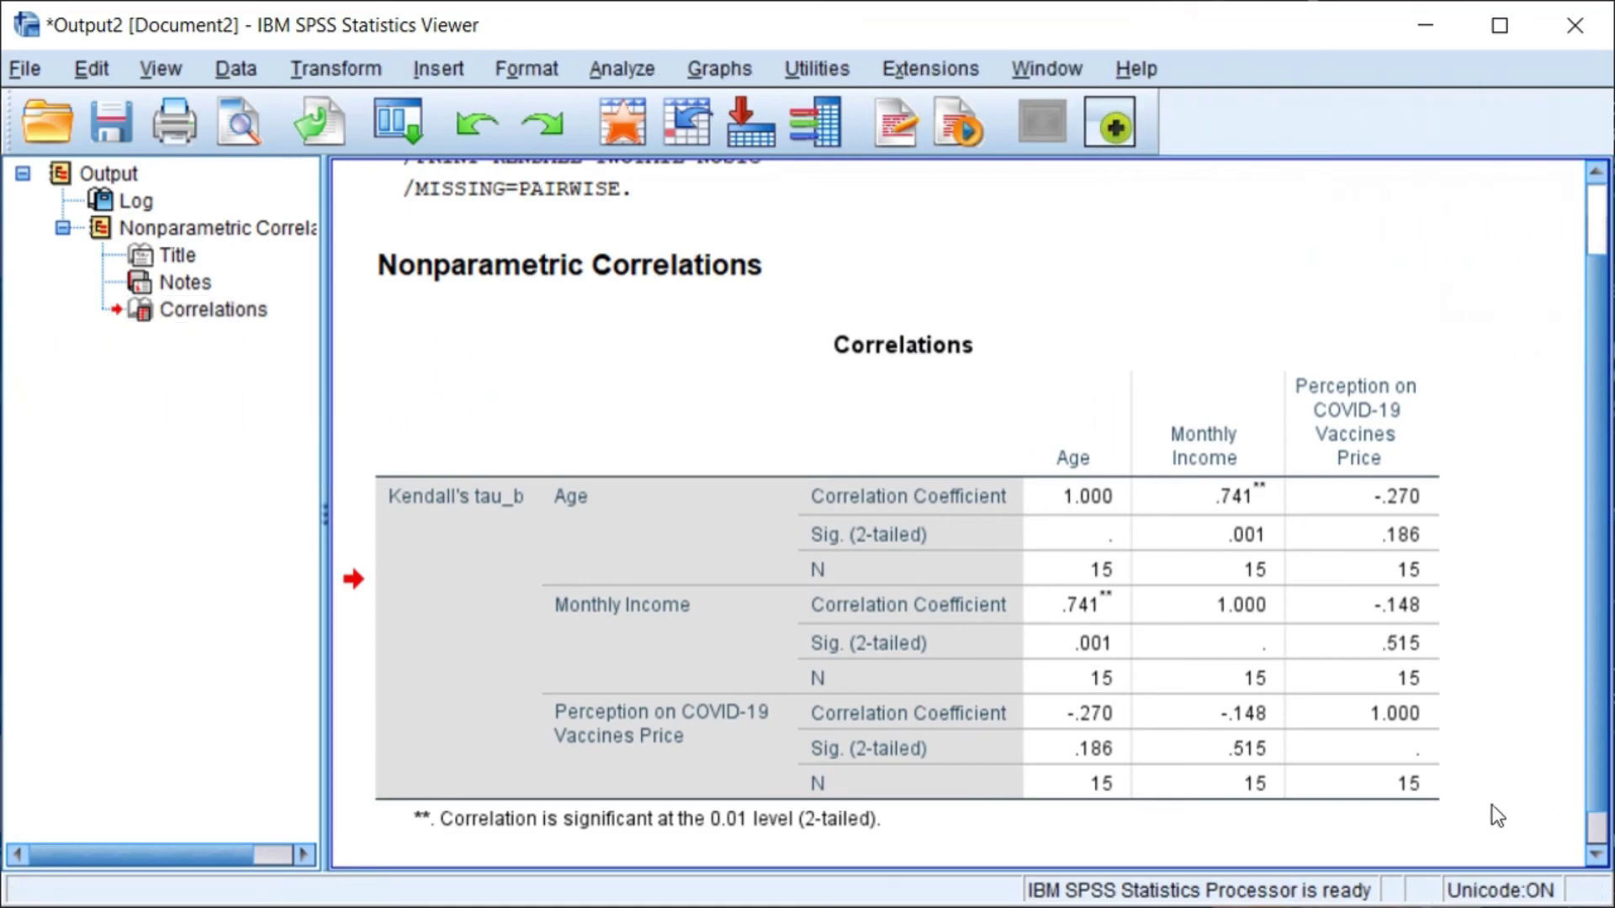